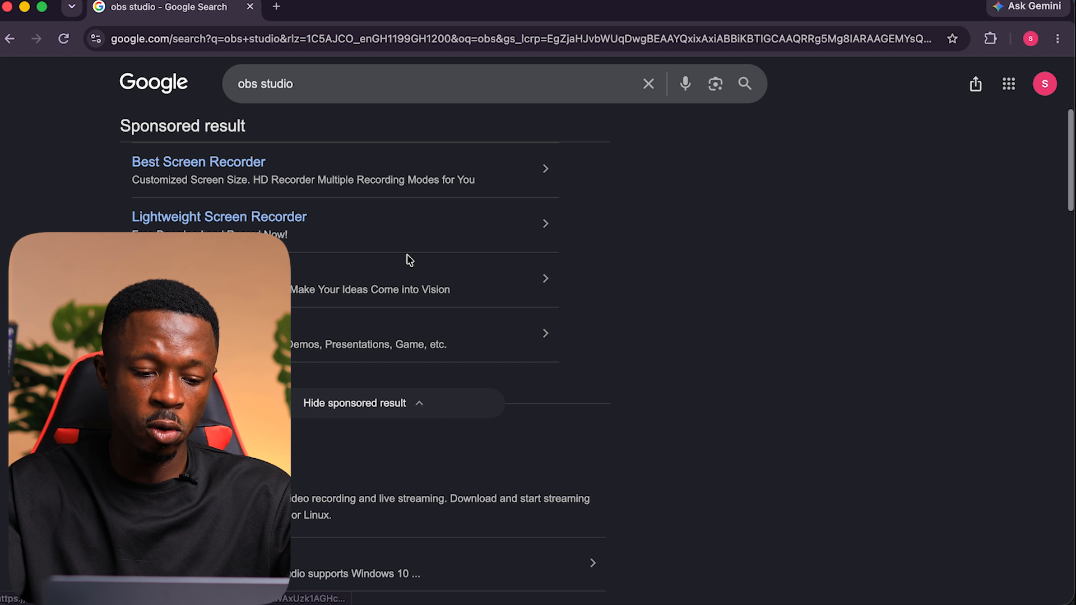
Step: Download the macOS (Apple Silicon) version of OBS Studio from the official OBS Project website
left_click(191, 475)
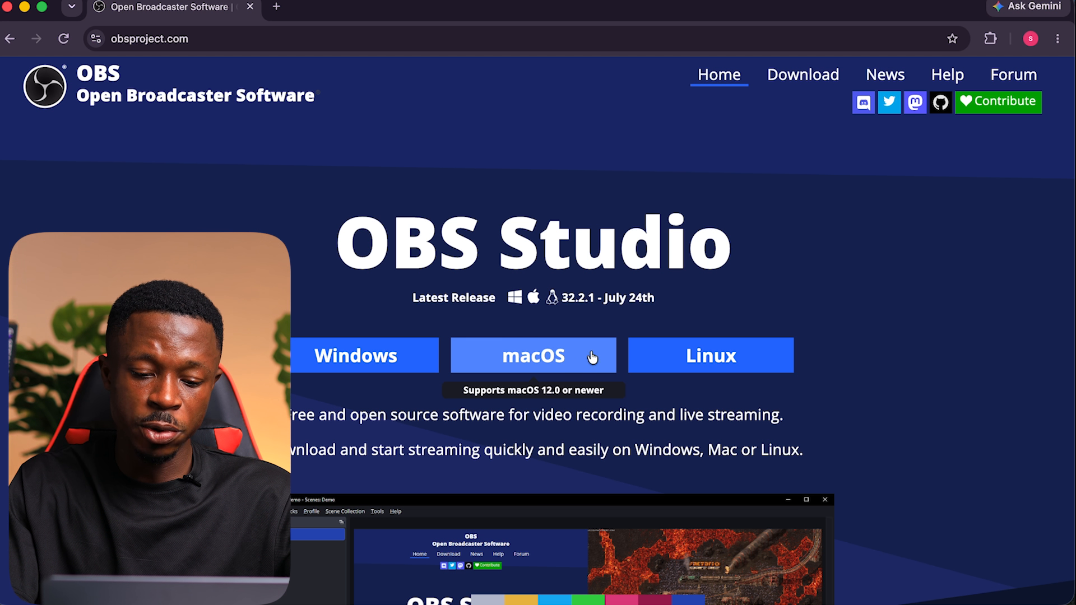
left_click(566, 363)
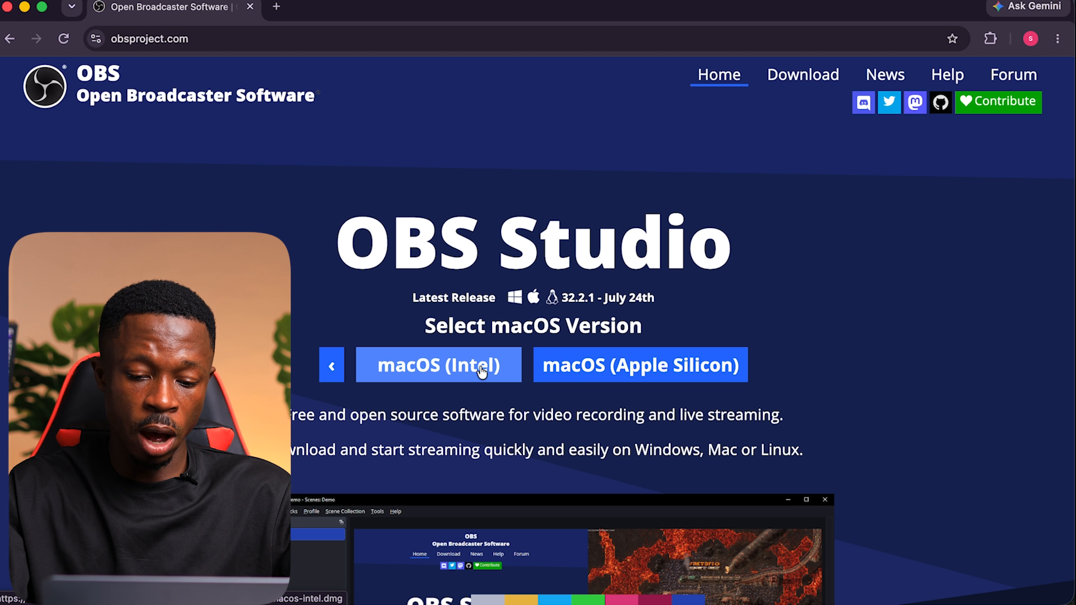
left_click(688, 370)
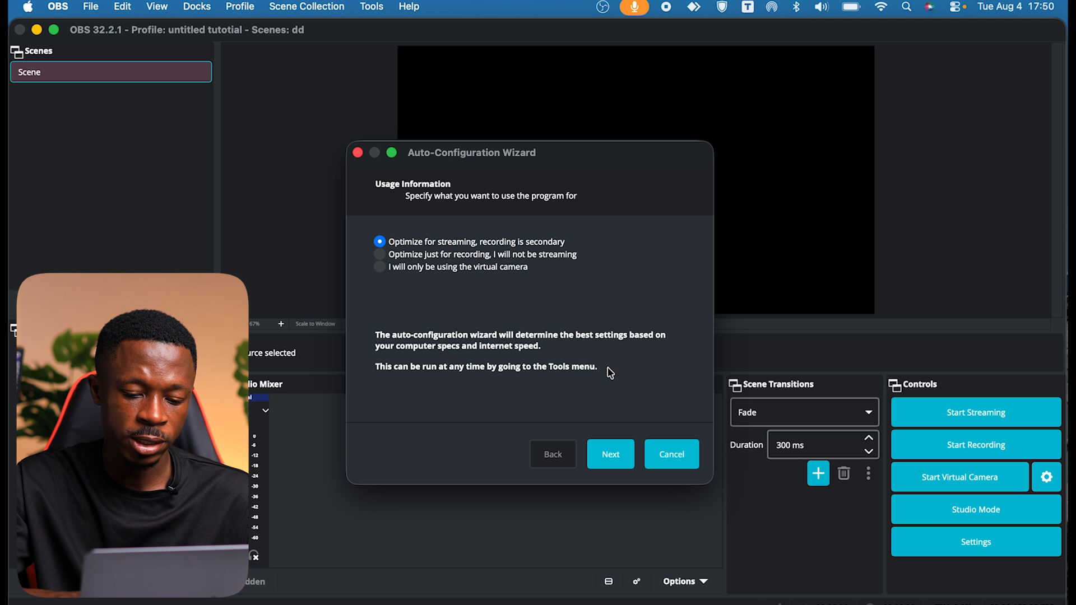
Step: Cancel the Auto-Configuration Wizard without running it
left_click(684, 459)
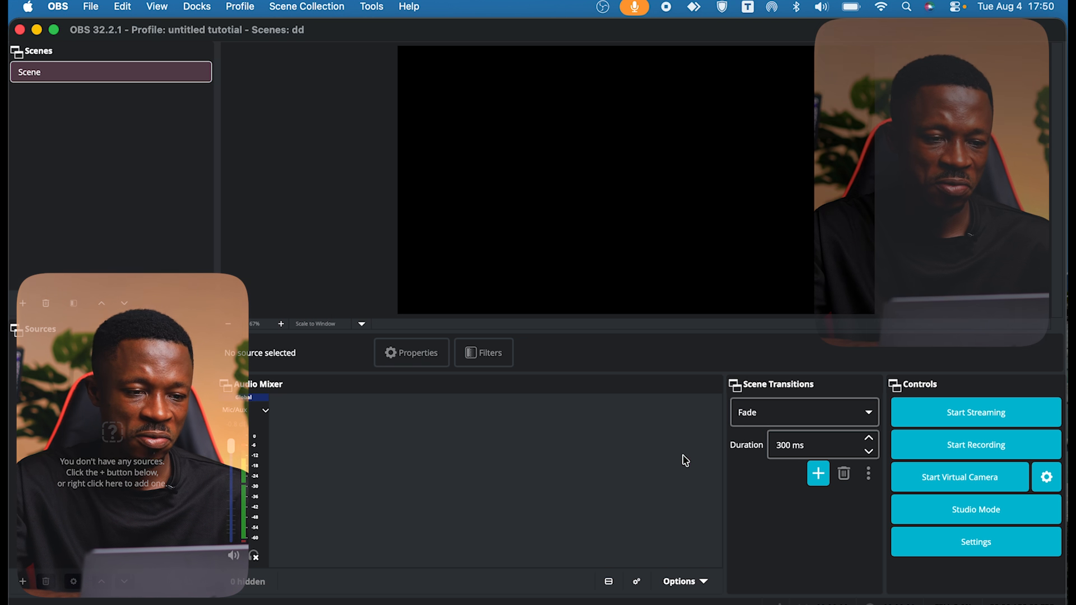
left_click(196, 7)
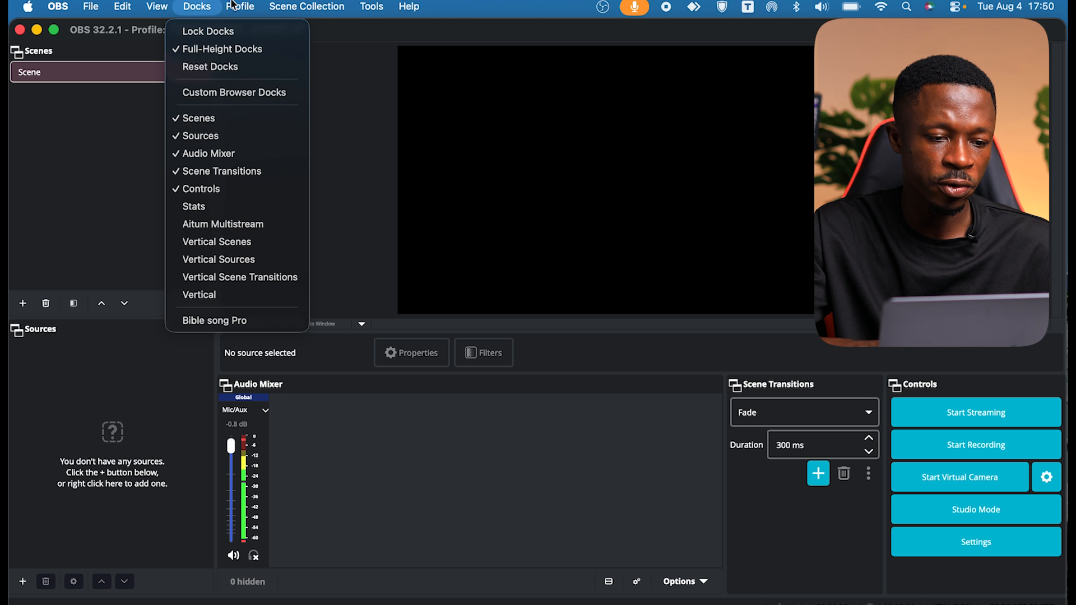
mouse_move(240, 16)
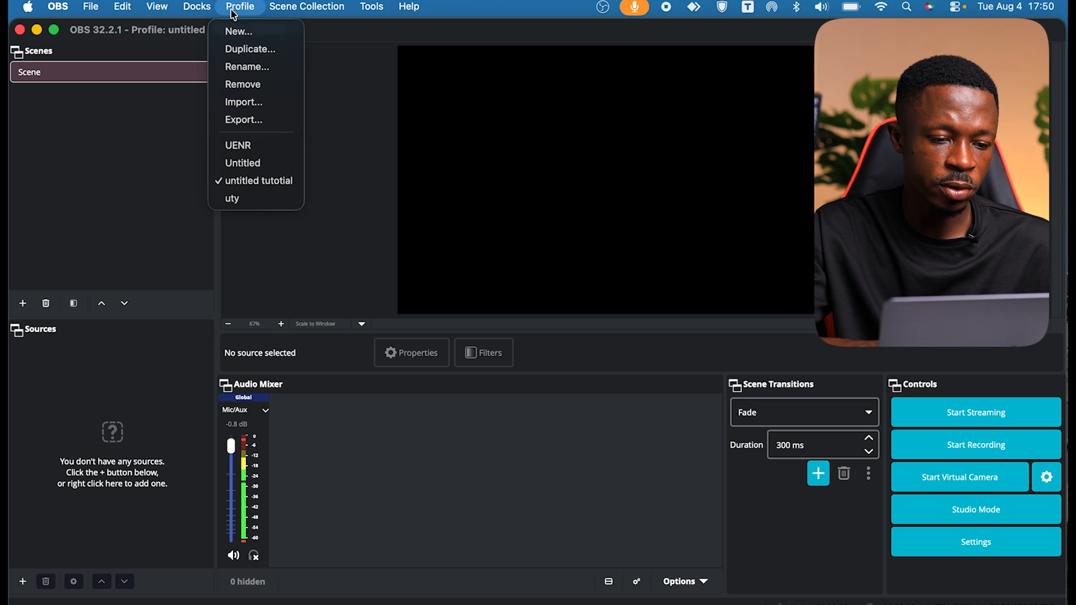
mouse_move(196, 15)
mouse_move(153, 12)
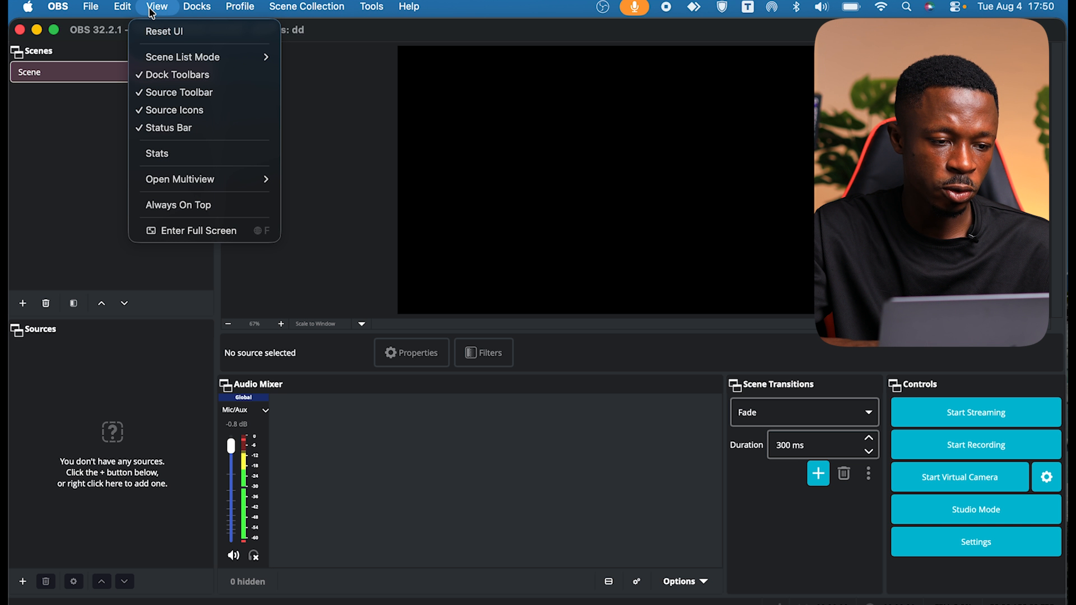
mouse_move(117, 12)
mouse_move(381, 5)
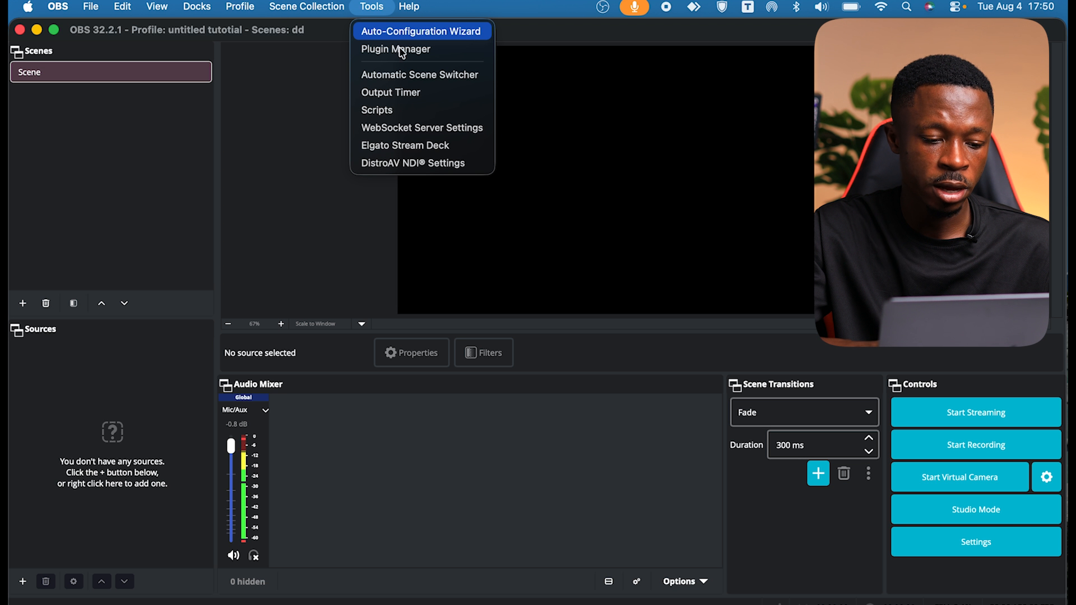
left_click(482, 519)
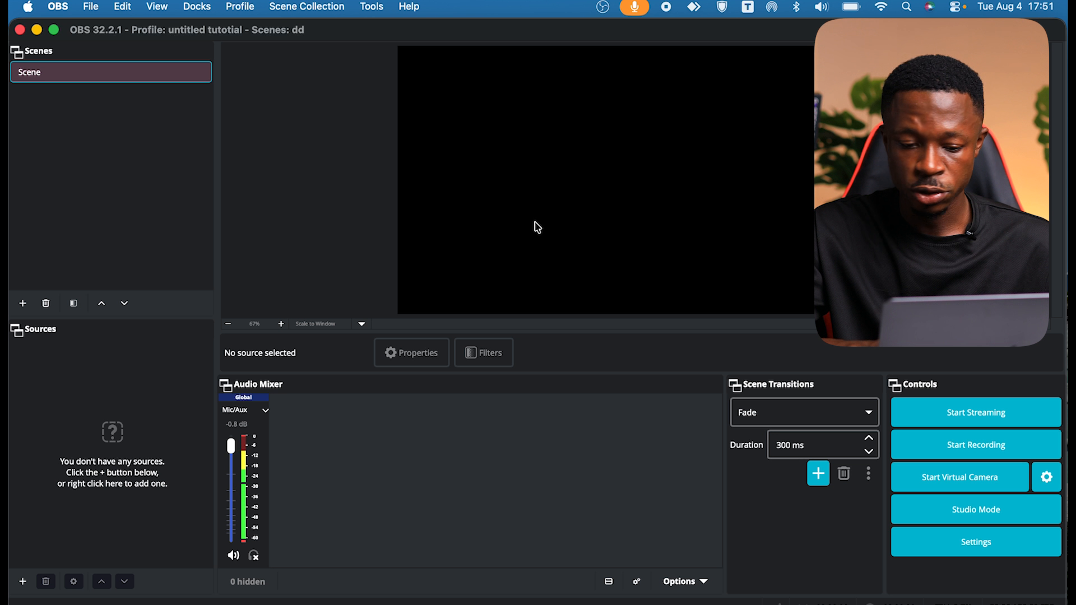
left_click(66, 76)
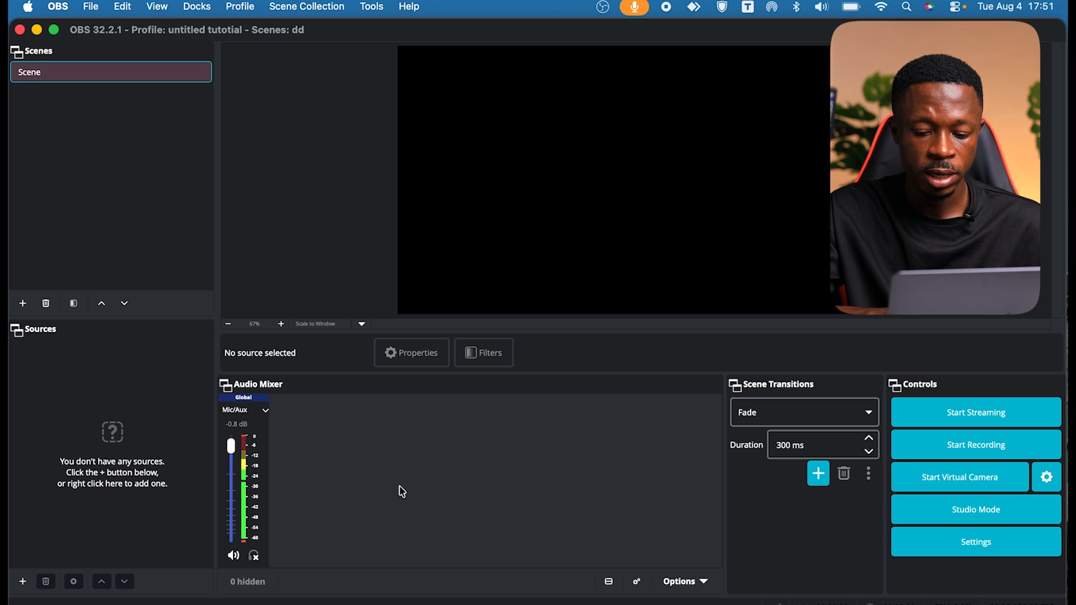
Step: Open the settings, look over the general options, and set the interface appearance to the Yami theme with the Default style
left_click(979, 553)
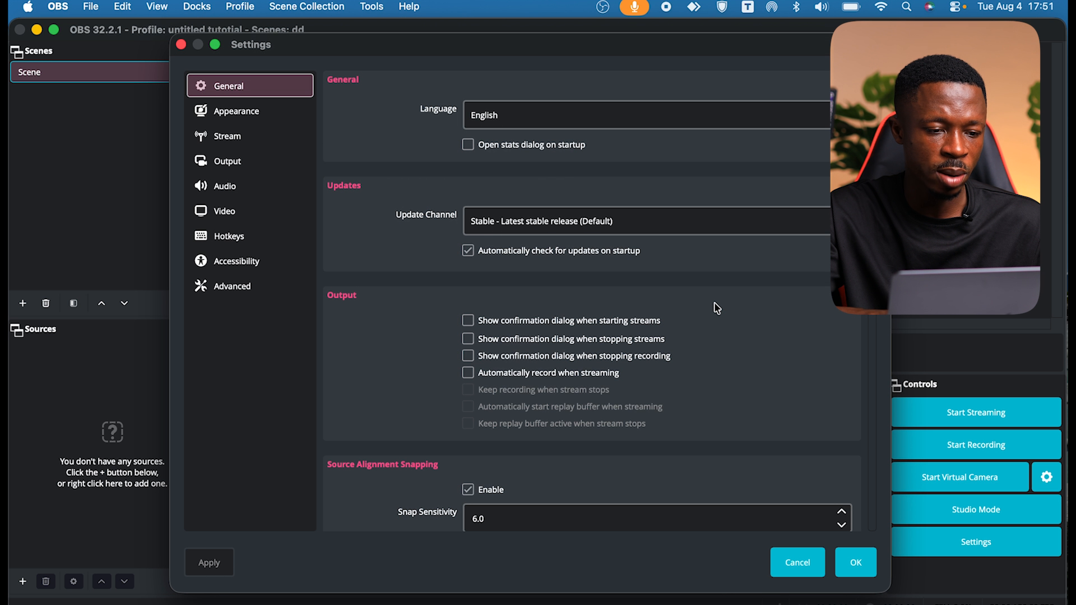
left_click(247, 88)
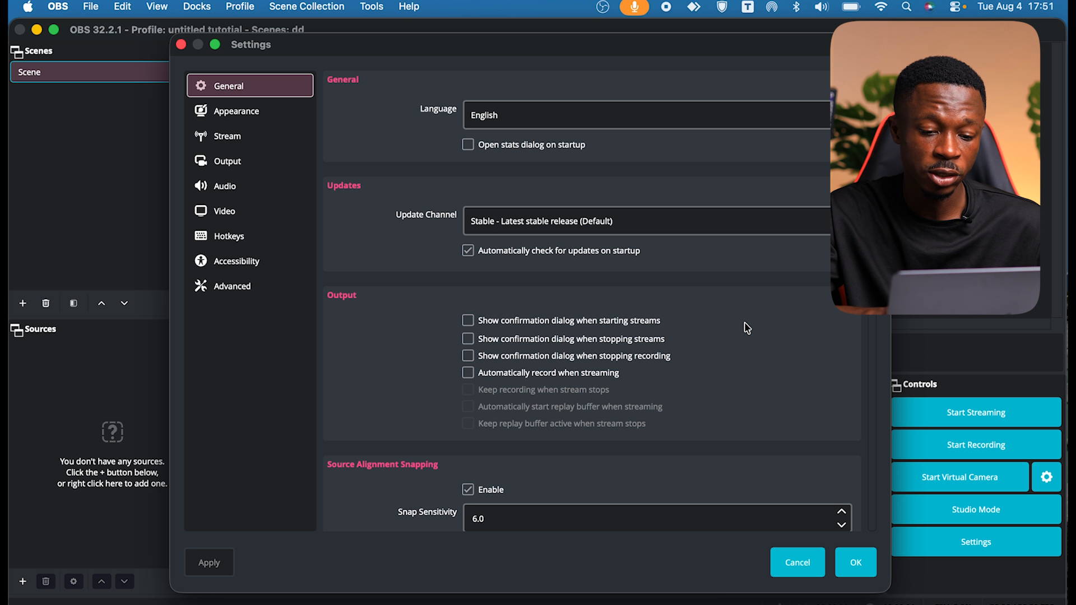
scroll(747, 328, "down", 15)
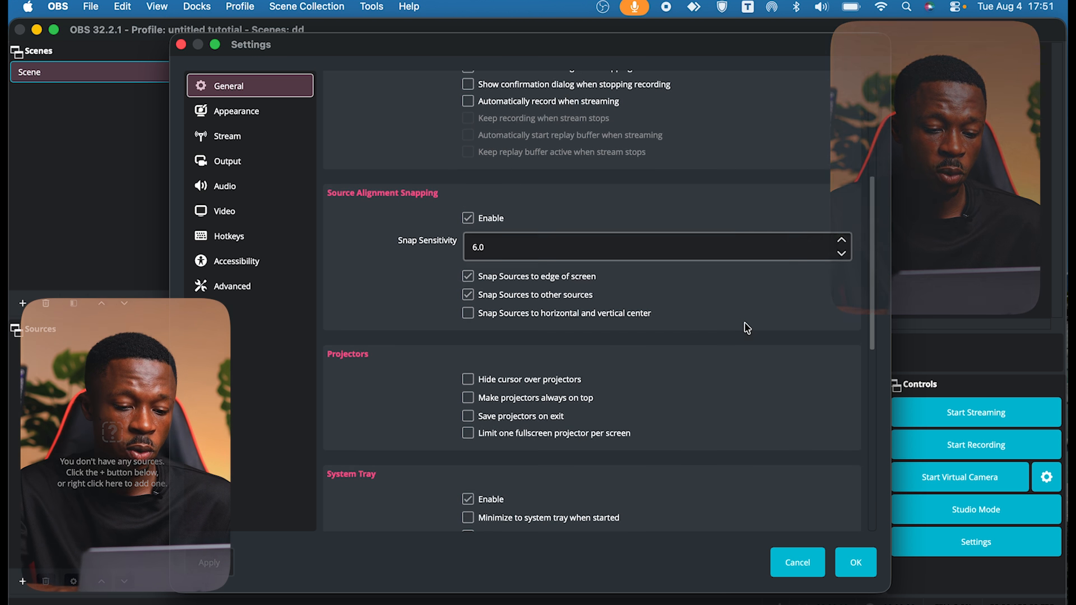
scroll(747, 329, "down", 5)
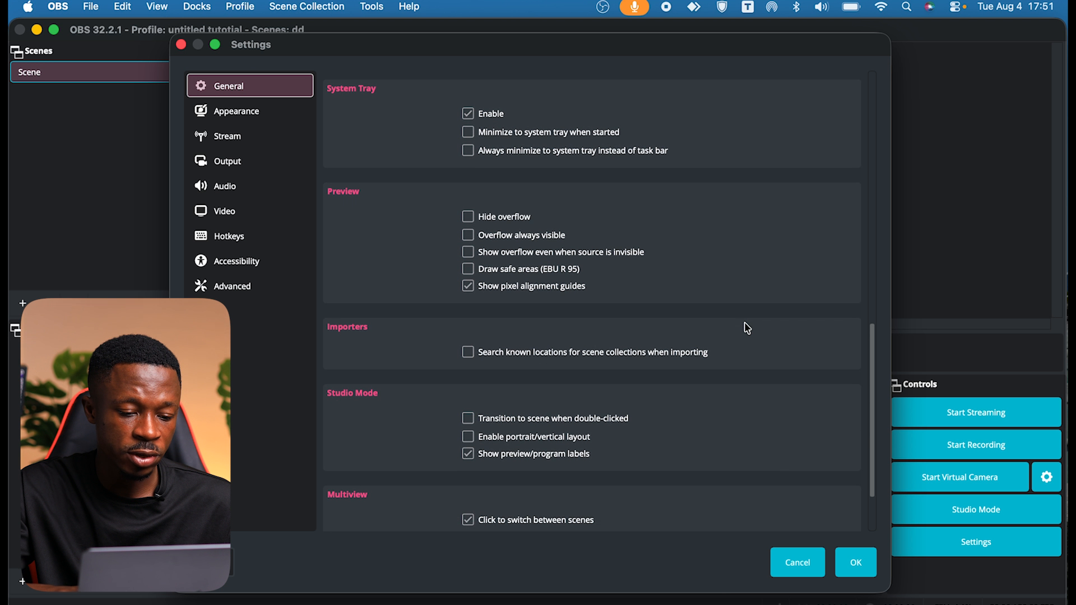
left_click(239, 112)
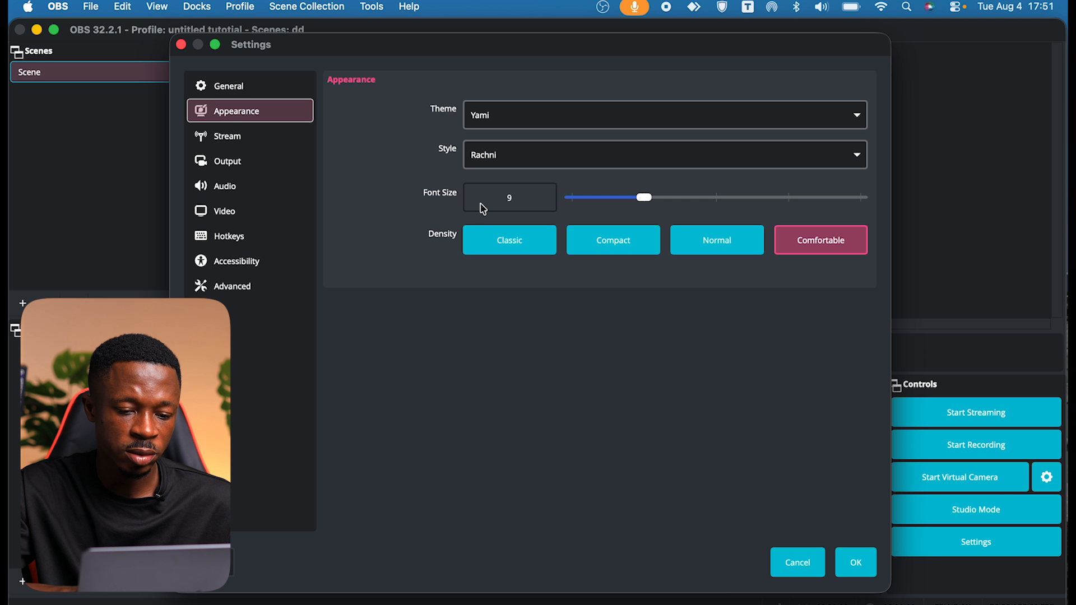
left_click(508, 240)
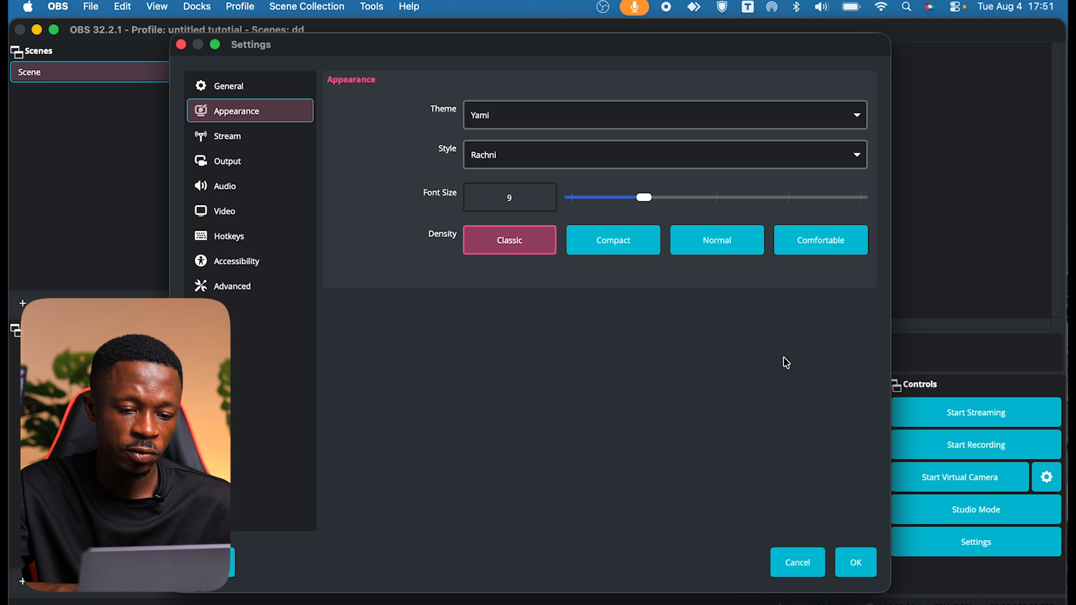
left_click(523, 113)
left_click(521, 109)
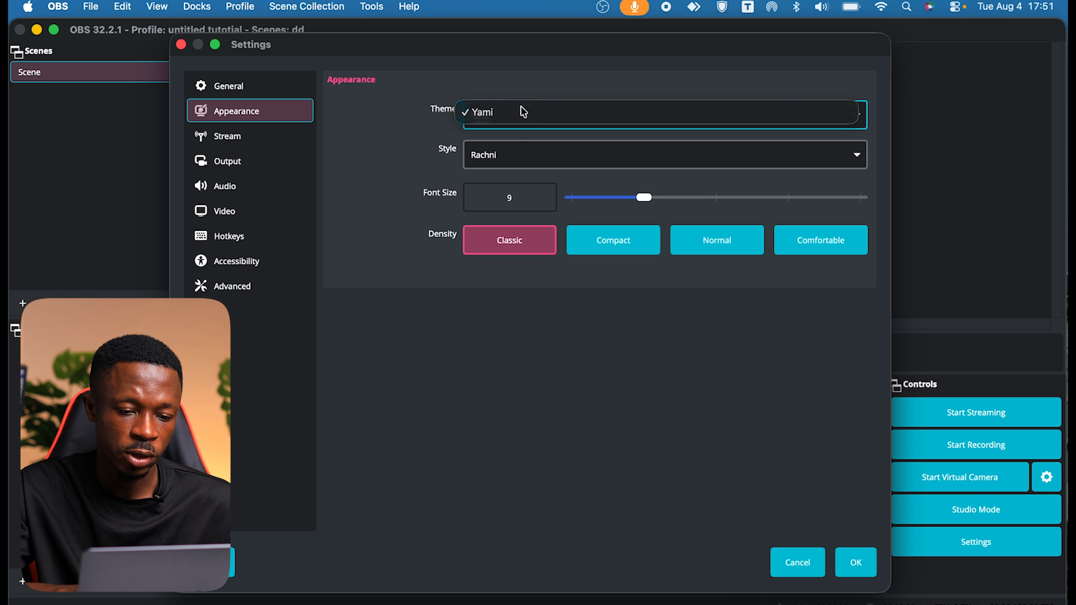
left_click(524, 164)
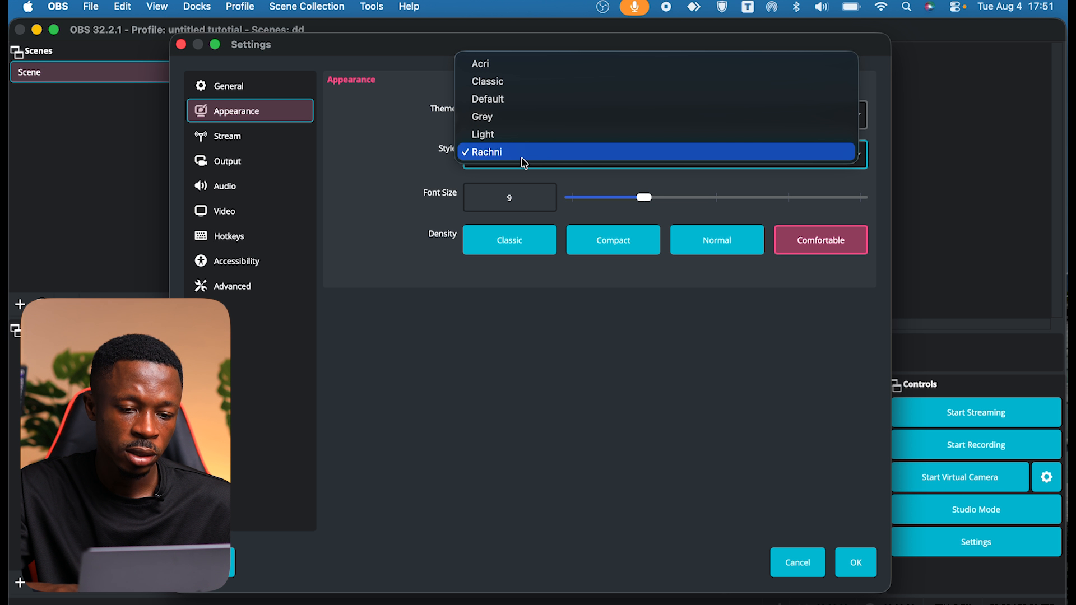
left_click(496, 99)
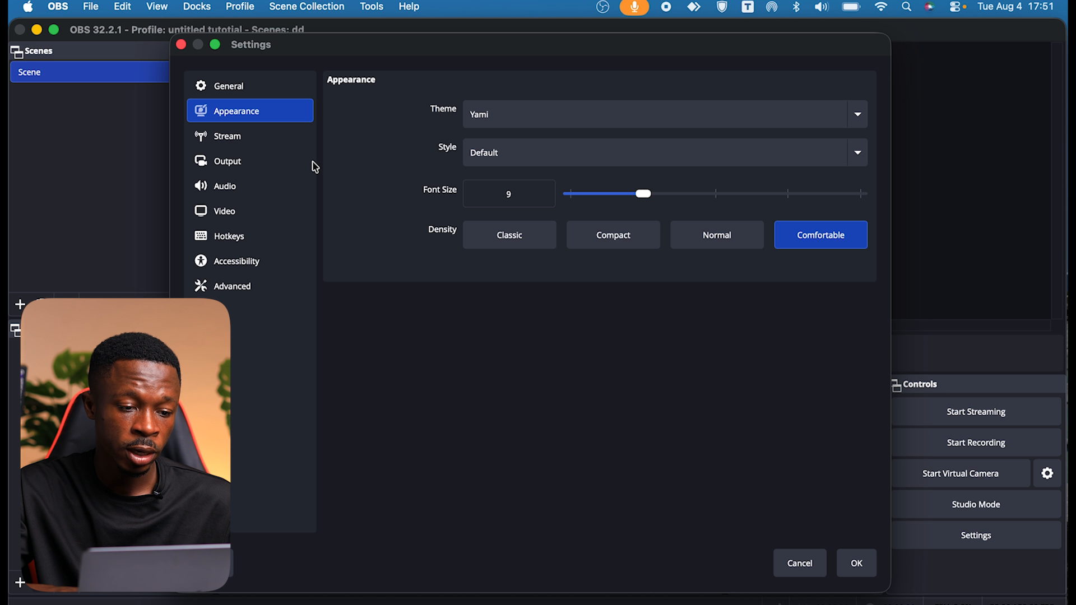
Step: In the stream settings, try YouTube - RTMPS and Facebook Live as the streaming service
left_click(239, 139)
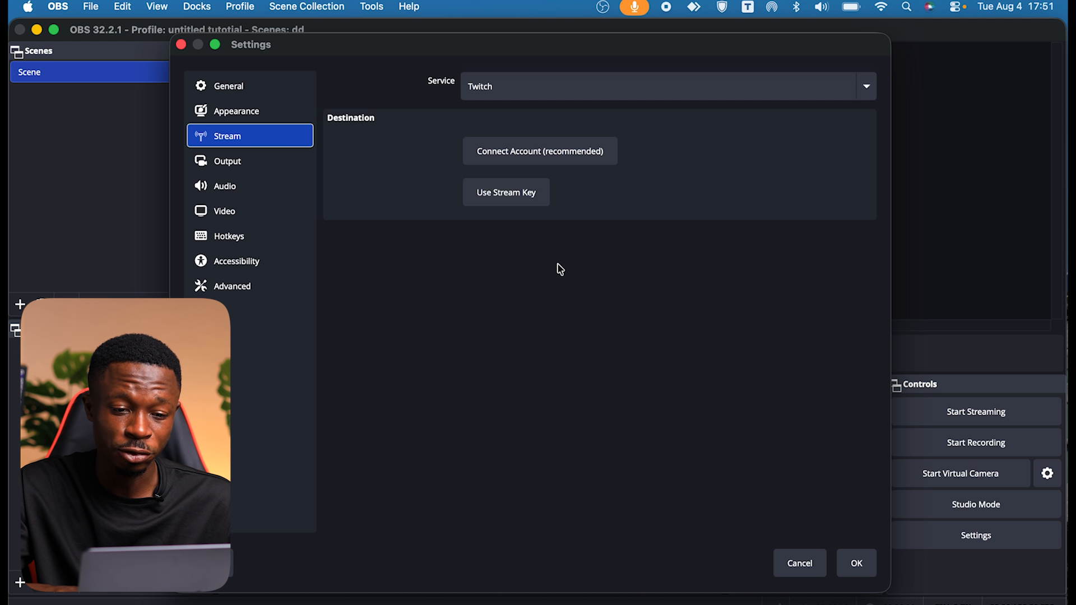
left_click(604, 89)
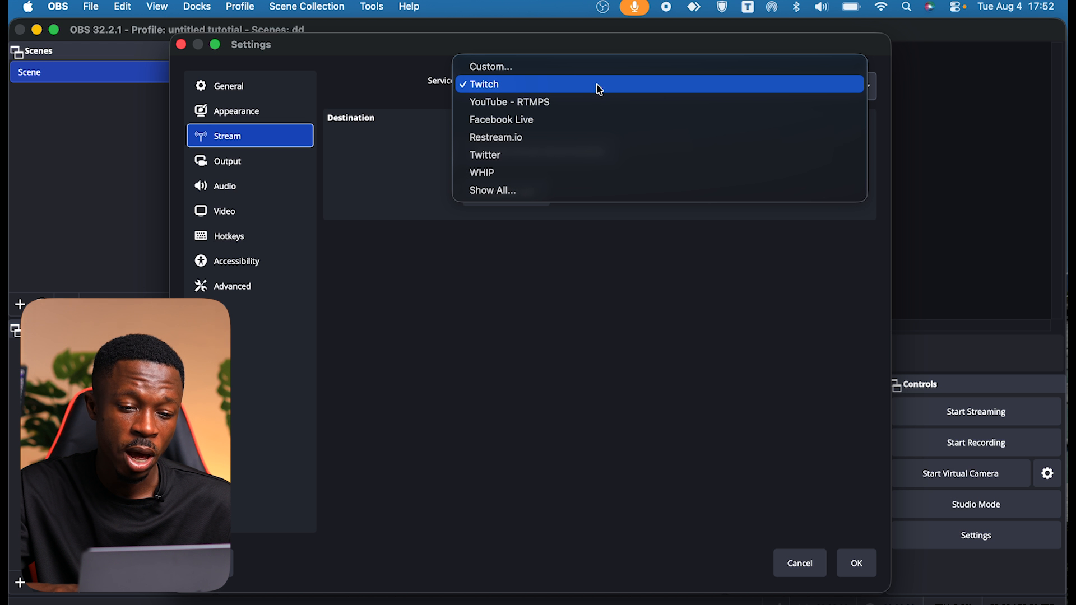
left_click(543, 102)
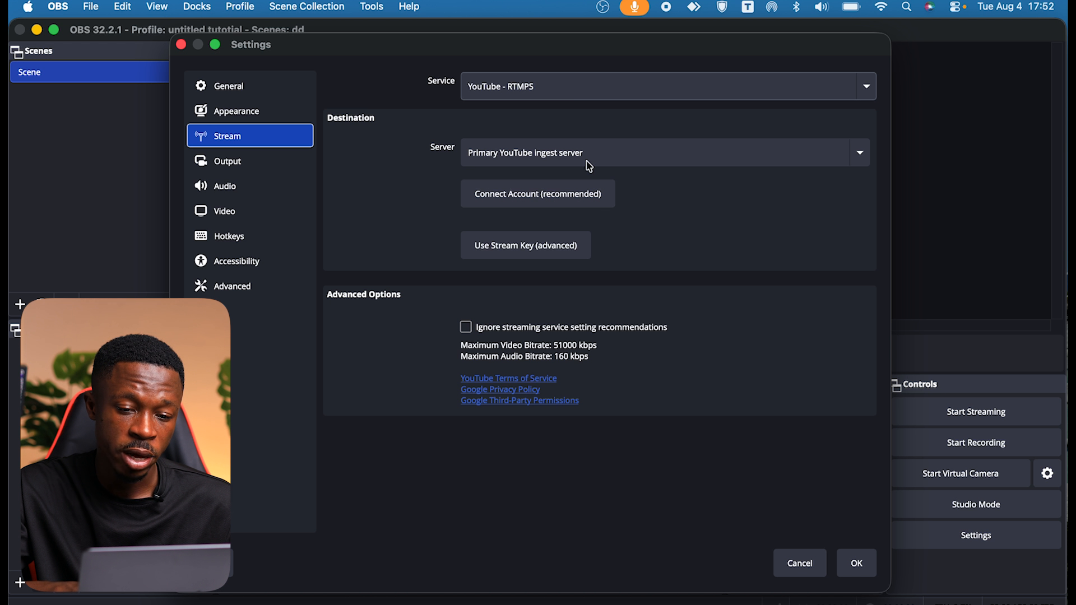
left_click(578, 88)
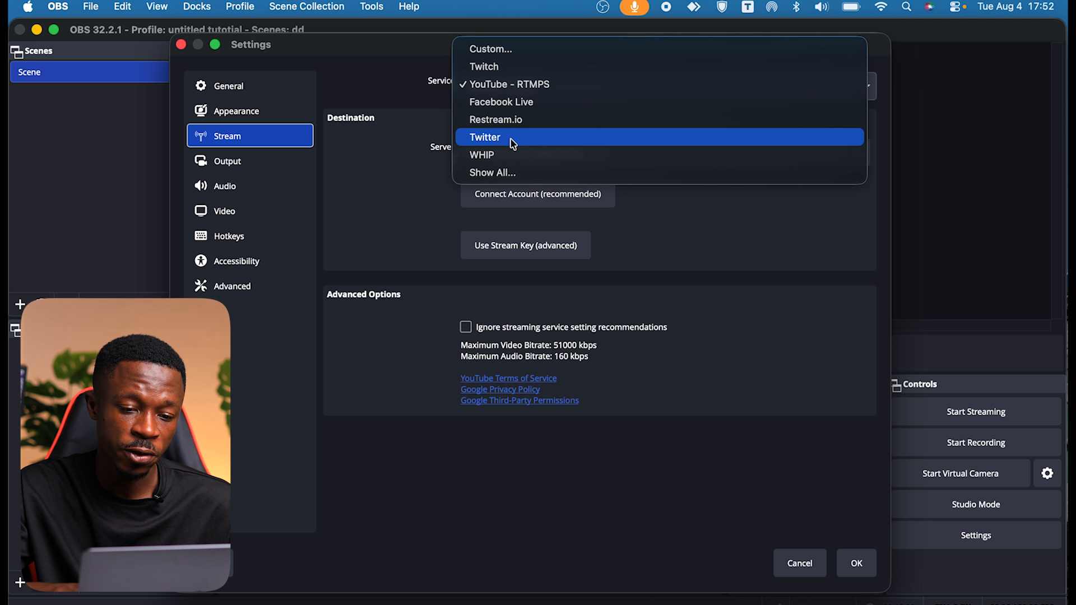
key("Escape")
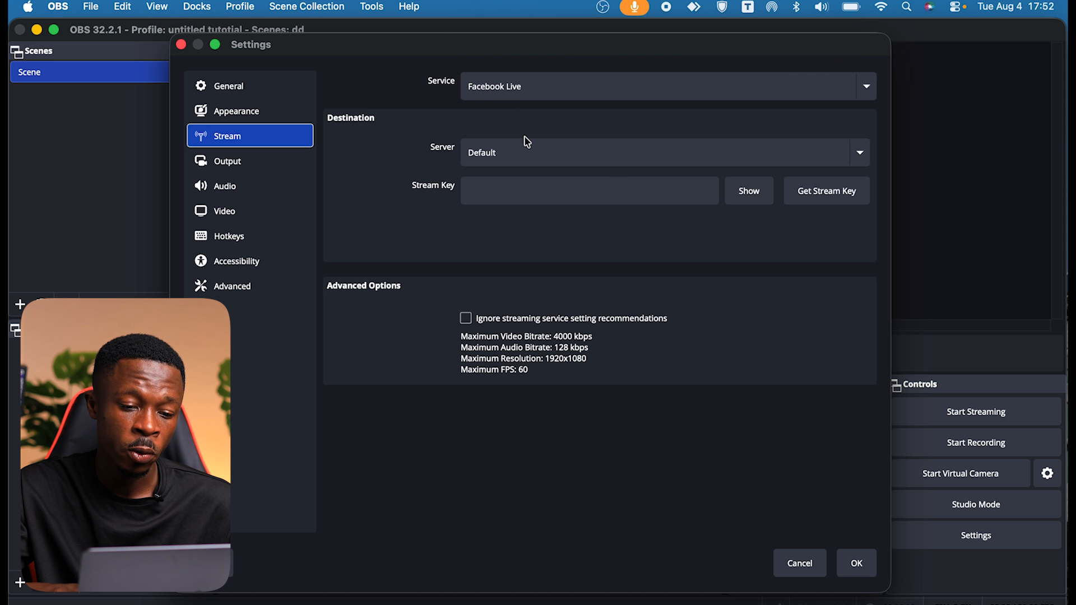
left_click(554, 192)
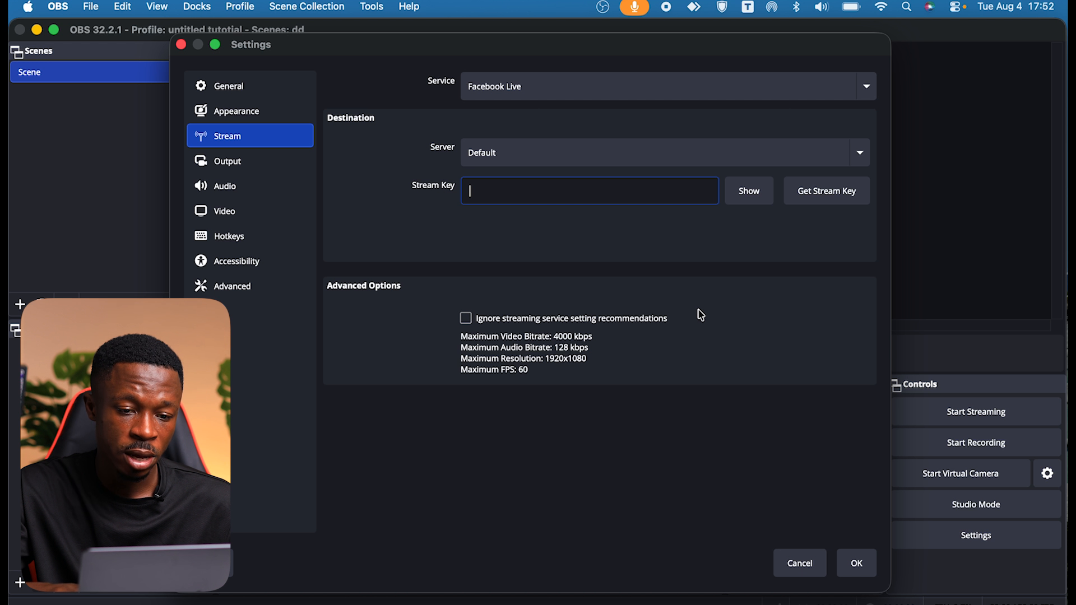
Step: Expand the complete list of streaming services, browse it, and set the stream service to Custom
left_click(615, 85)
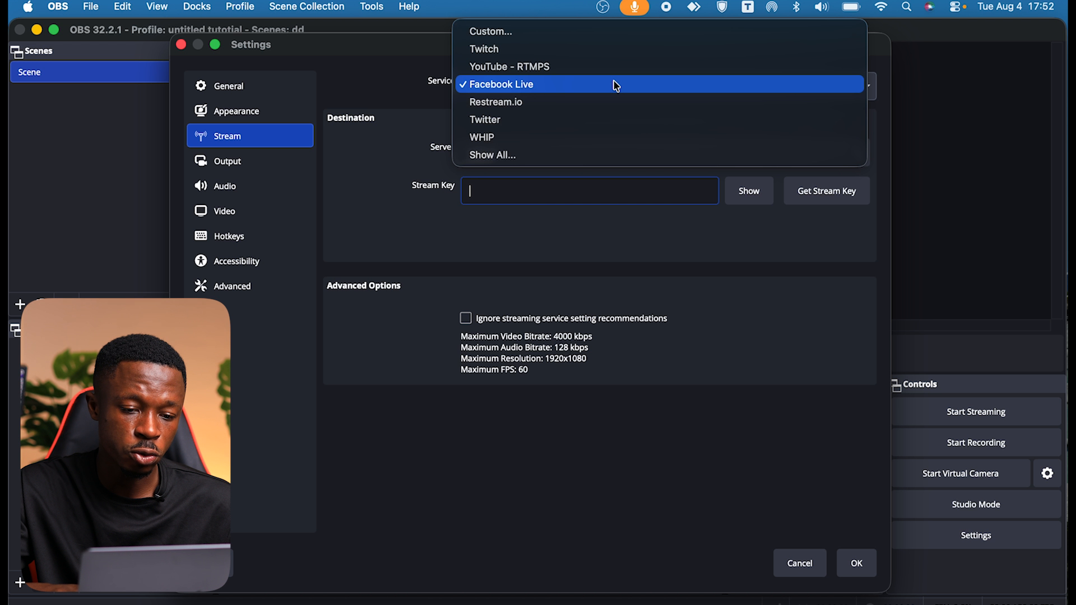
left_click(496, 160)
scroll(485, 330, "down", 10)
scroll(519, 332, "up", 15)
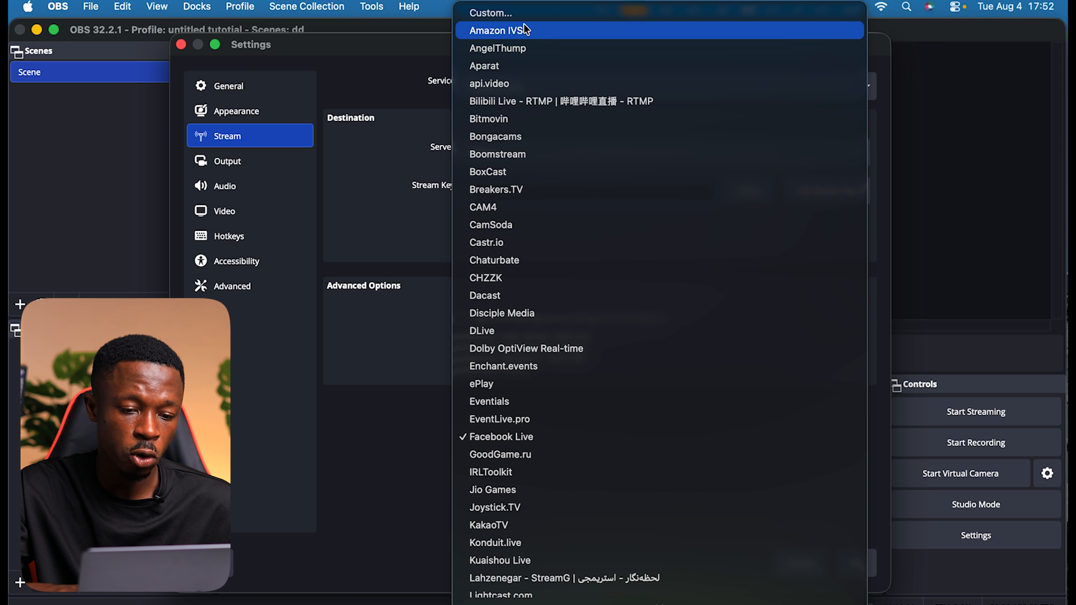
scroll(532, 337, "down", 10)
scroll(532, 339, "up", 12)
left_click(512, 12)
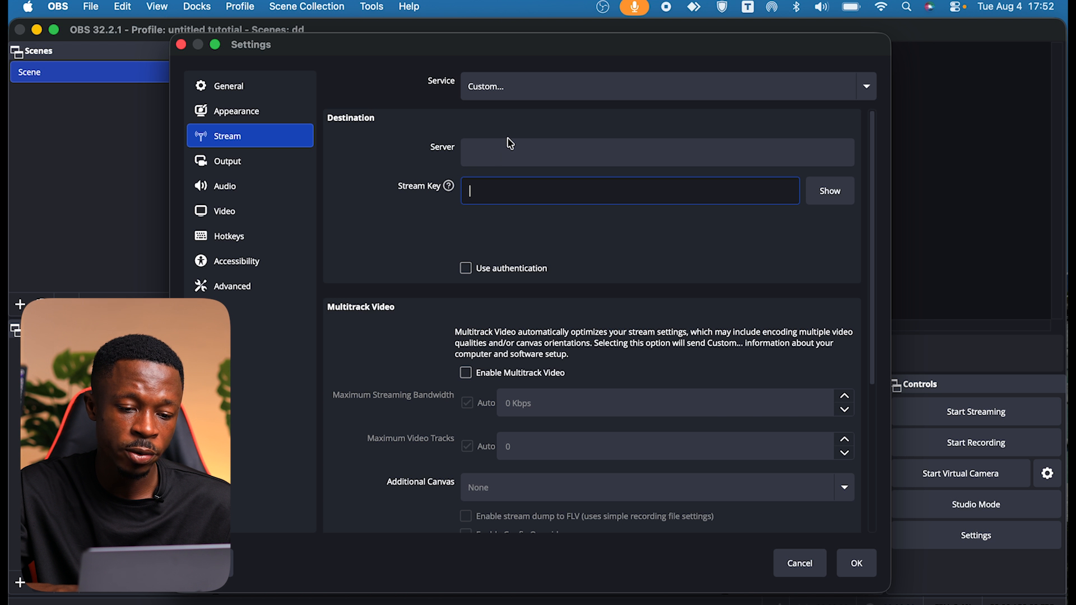
Step: Examine the server, stream key and multitrack video options of the Custom streaming service
left_click(510, 147)
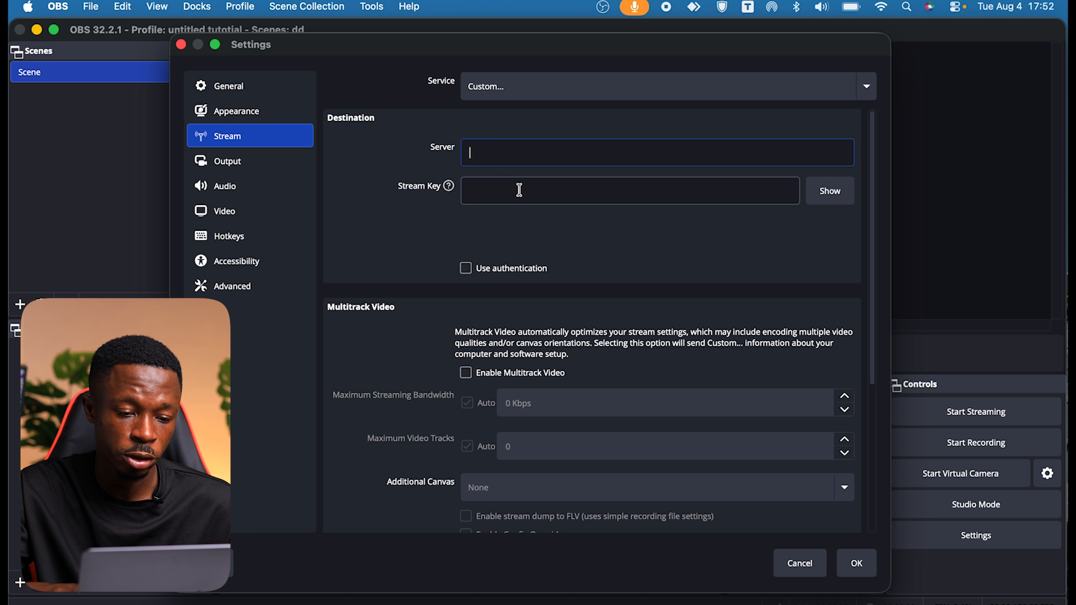
left_click(518, 188)
left_click(244, 161)
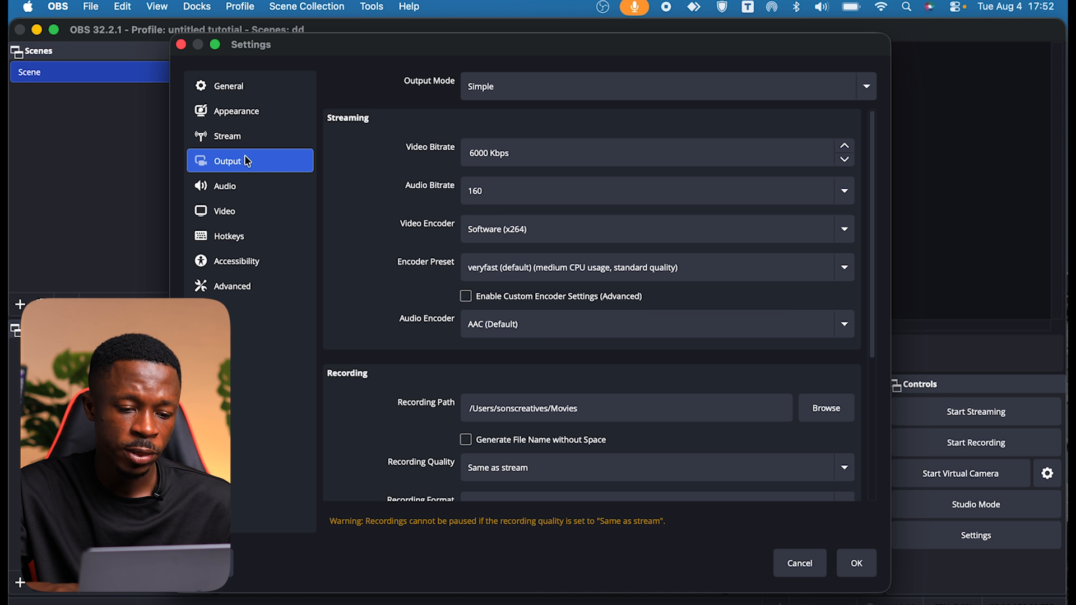
left_click(241, 137)
scroll(667, 293, "down", 5)
scroll(670, 296, "up", 5)
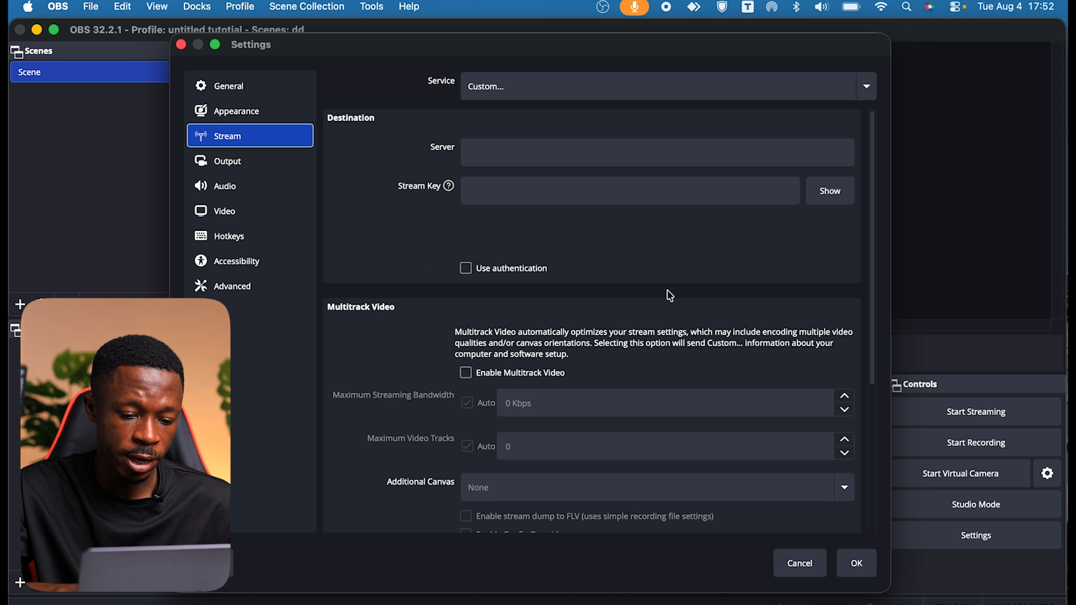
Step: In the output settings, set the streaming video bitrate to 5000 Kbps and the video encoder to Hardware (Apple, H.264)
left_click(265, 172)
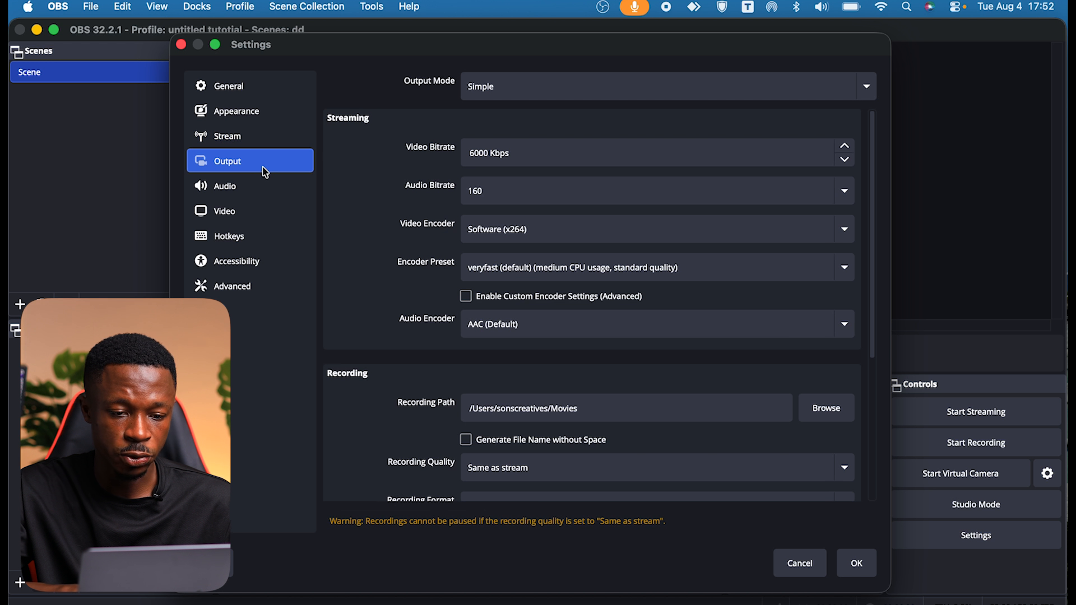
left_click(524, 143)
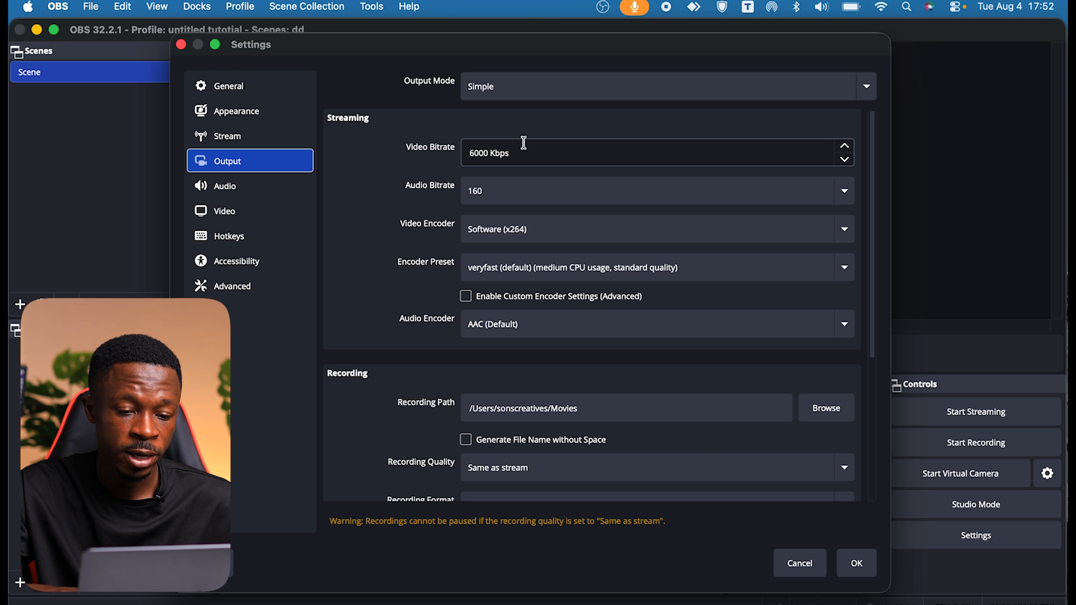
left_click_drag(493, 151, 462, 154)
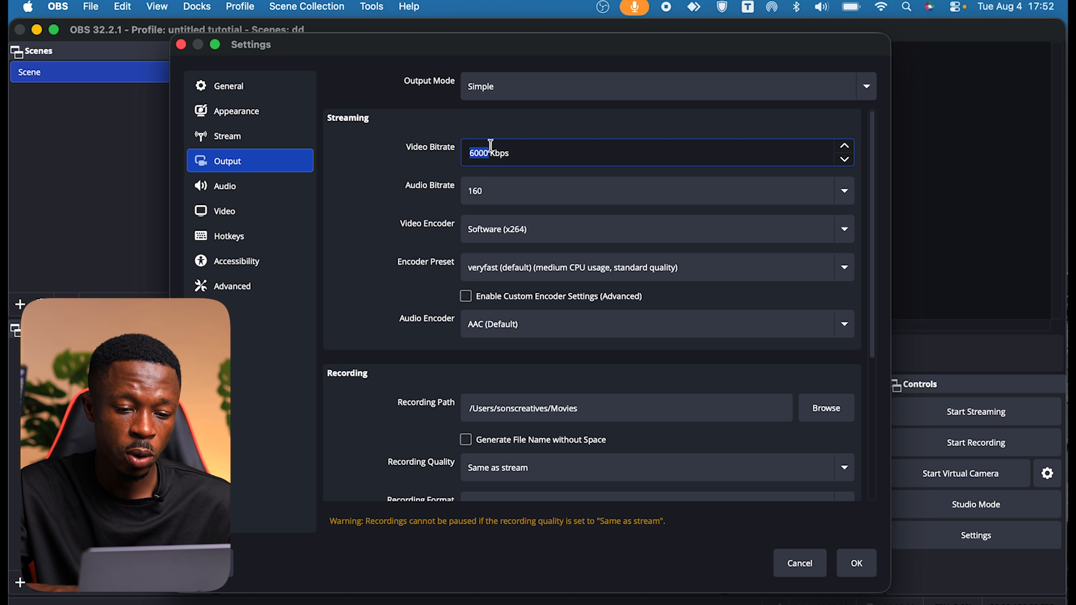
left_click(483, 153)
left_click_drag(491, 153, 450, 152)
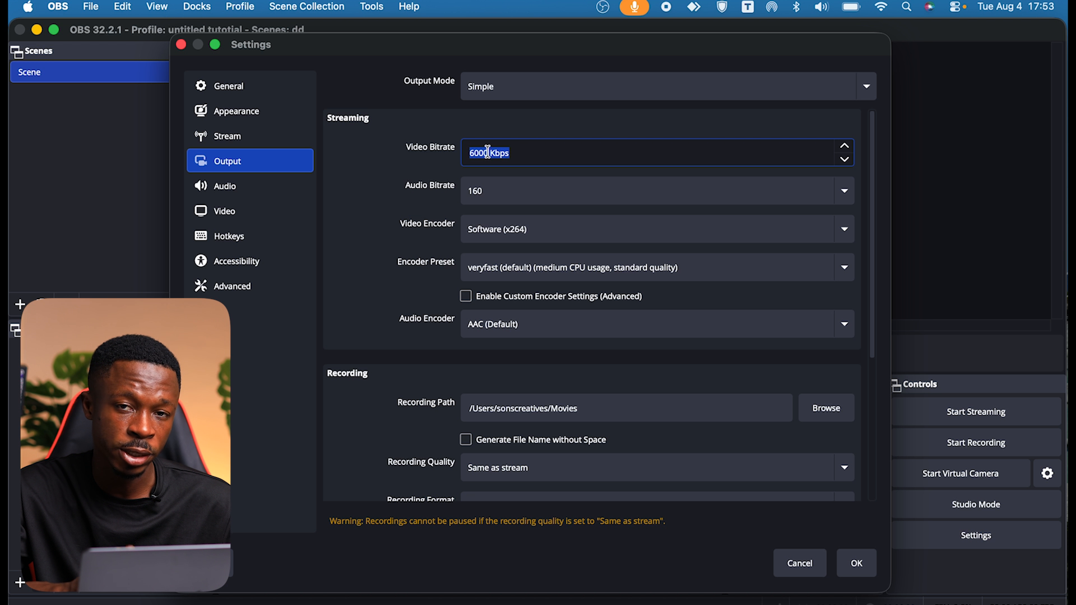
left_click(472, 152)
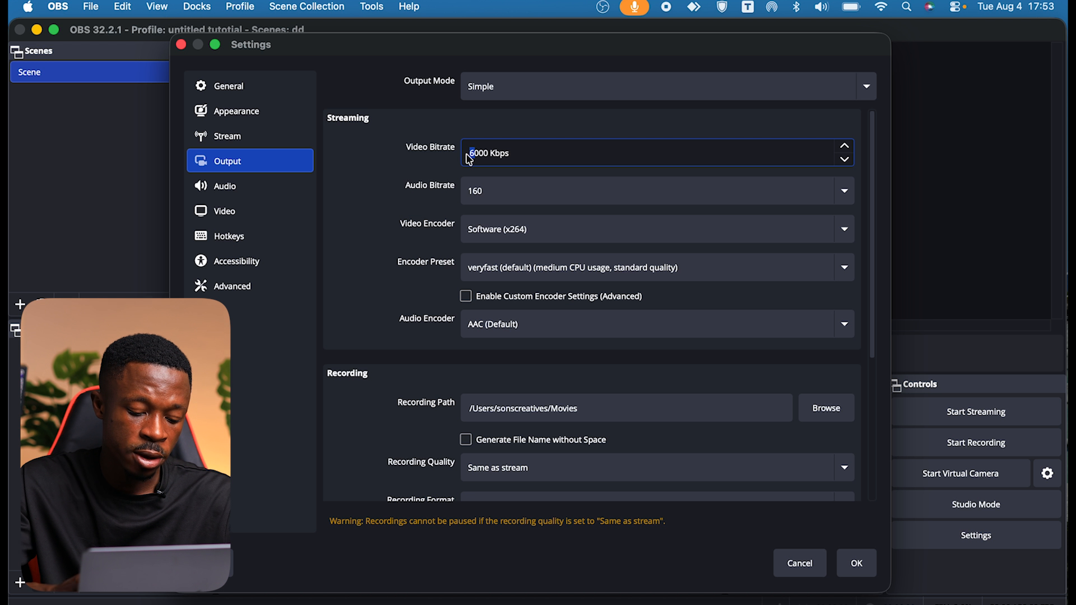
type("5")
double_click(489, 154)
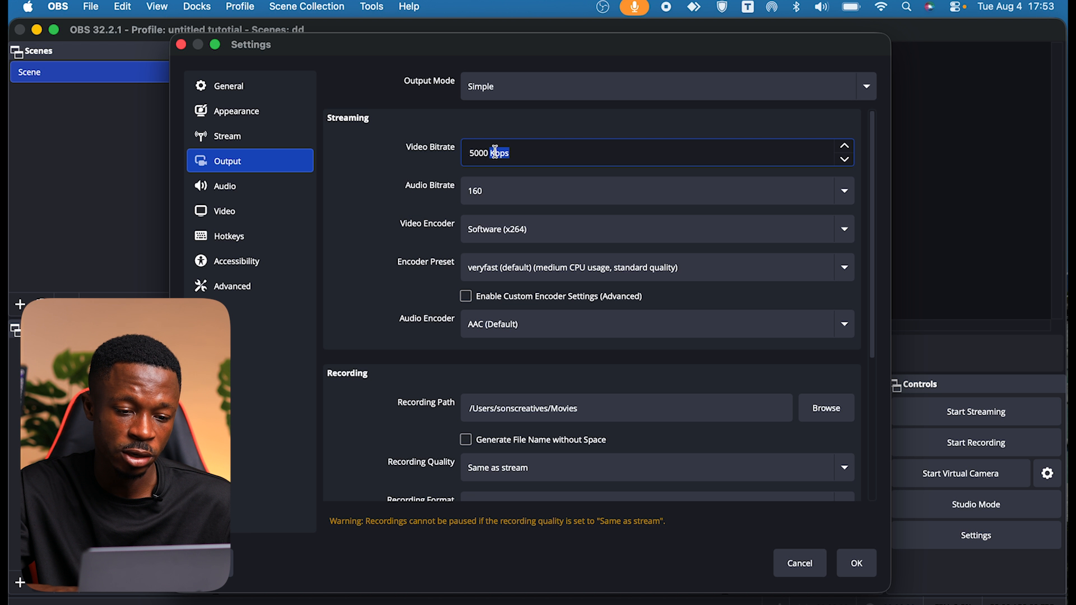
left_click(491, 153)
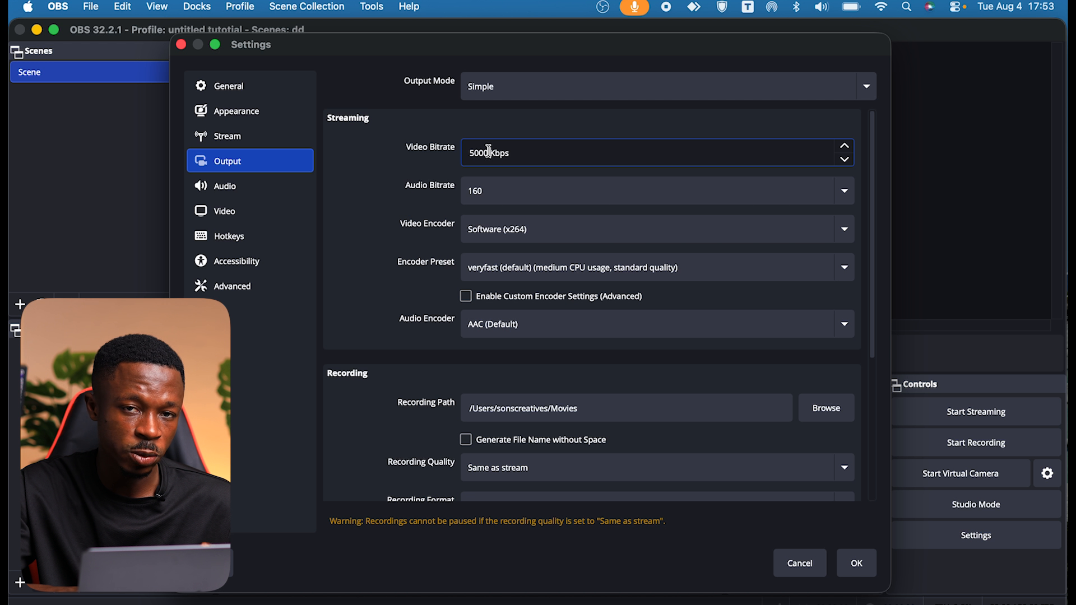
left_click_drag(488, 151, 470, 153)
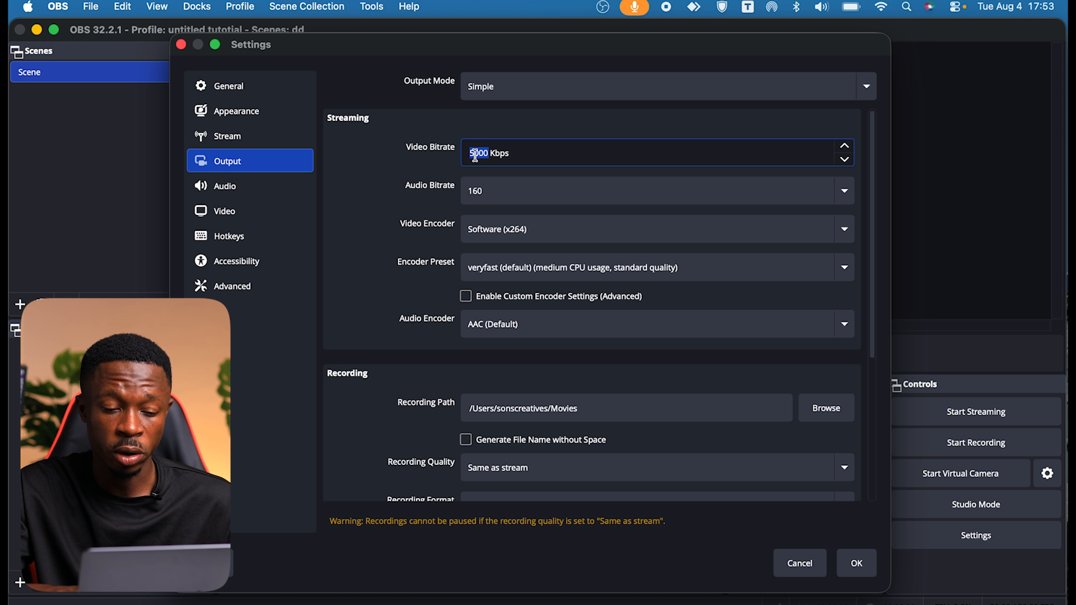
left_click(525, 234)
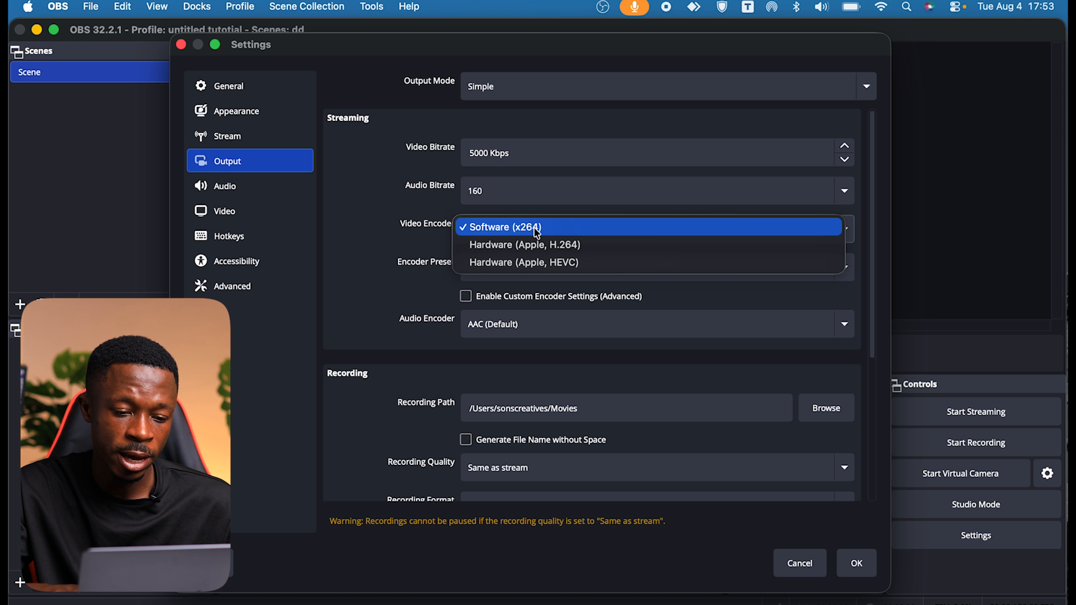
left_click(569, 247)
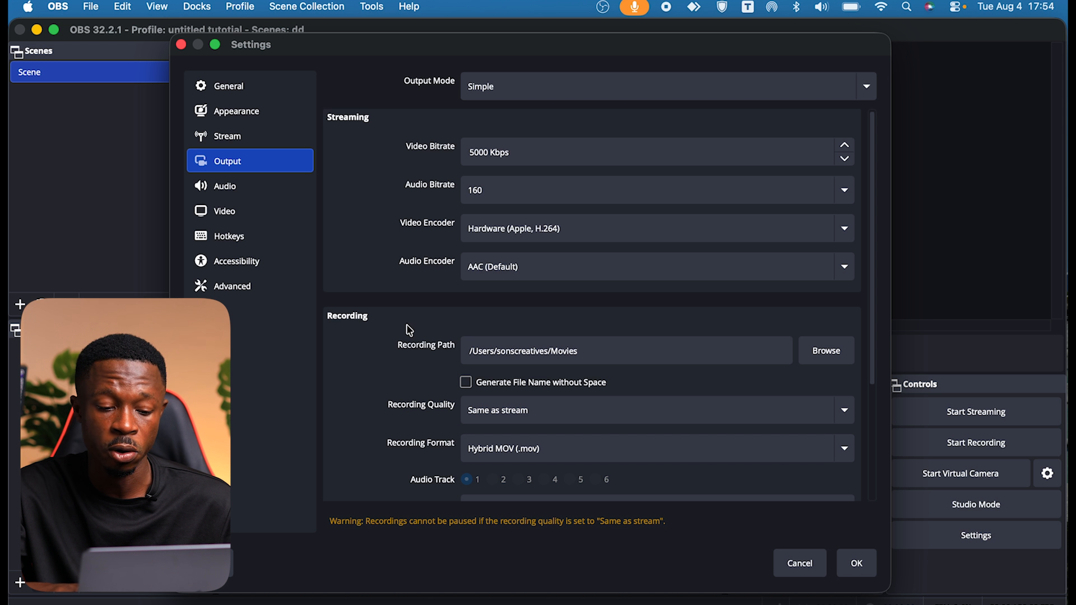
Step: Look over the recording quality options, set the recording format to Hybrid MP4 (.mp4), and review the remaining output options
scroll(461, 409, "down", 3)
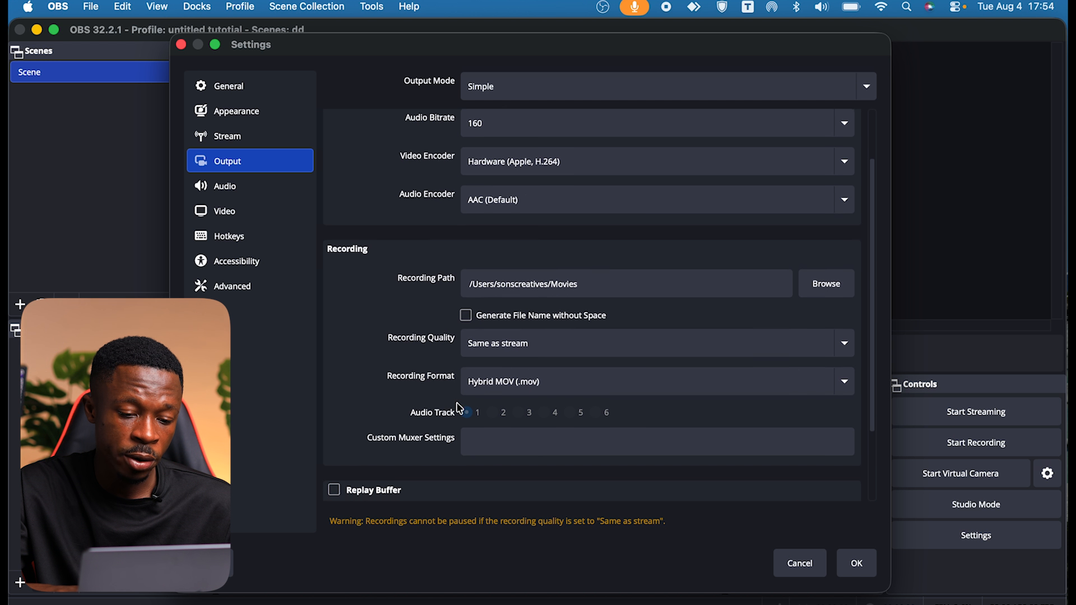
left_click(495, 347)
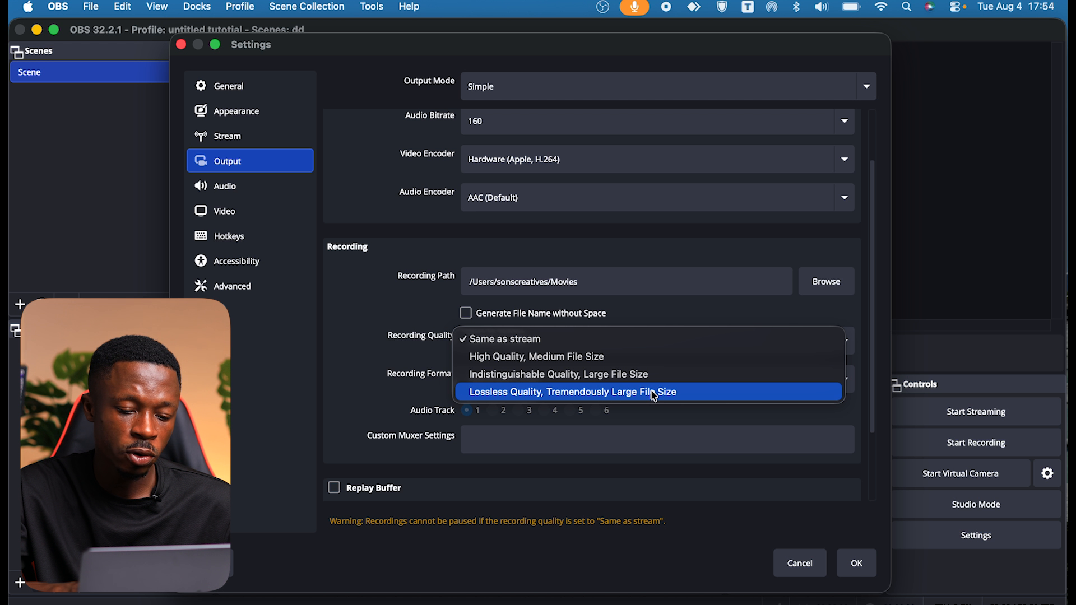
left_click(682, 320)
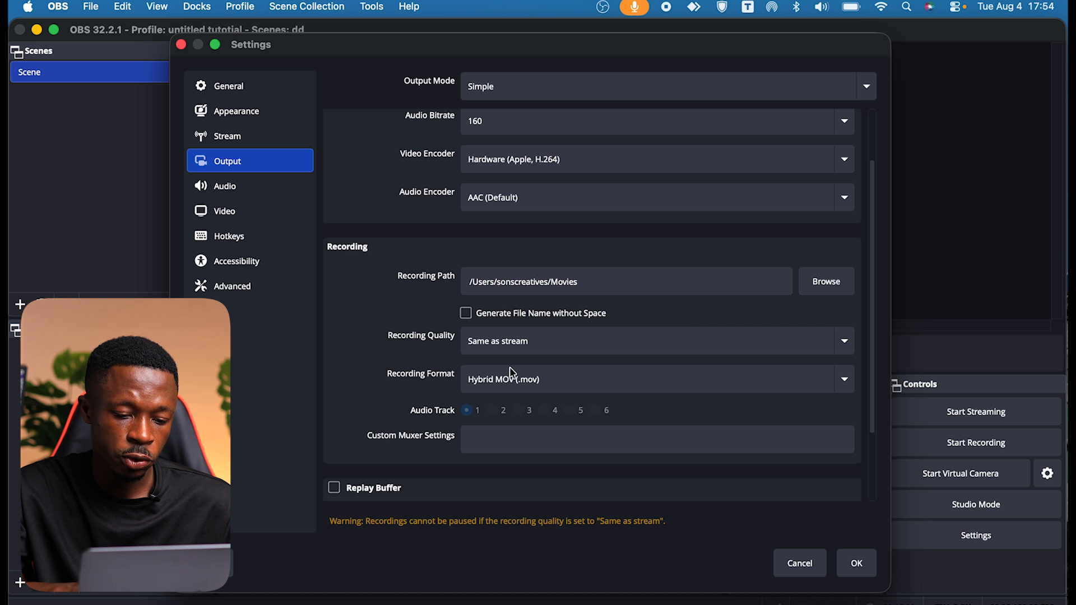
left_click(527, 385)
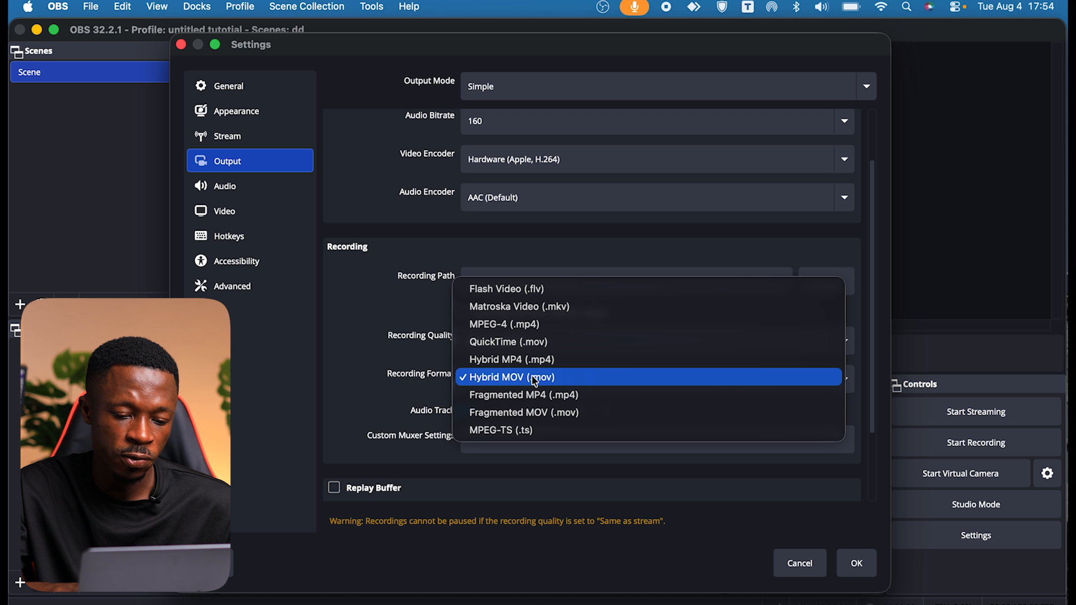
left_click(517, 360)
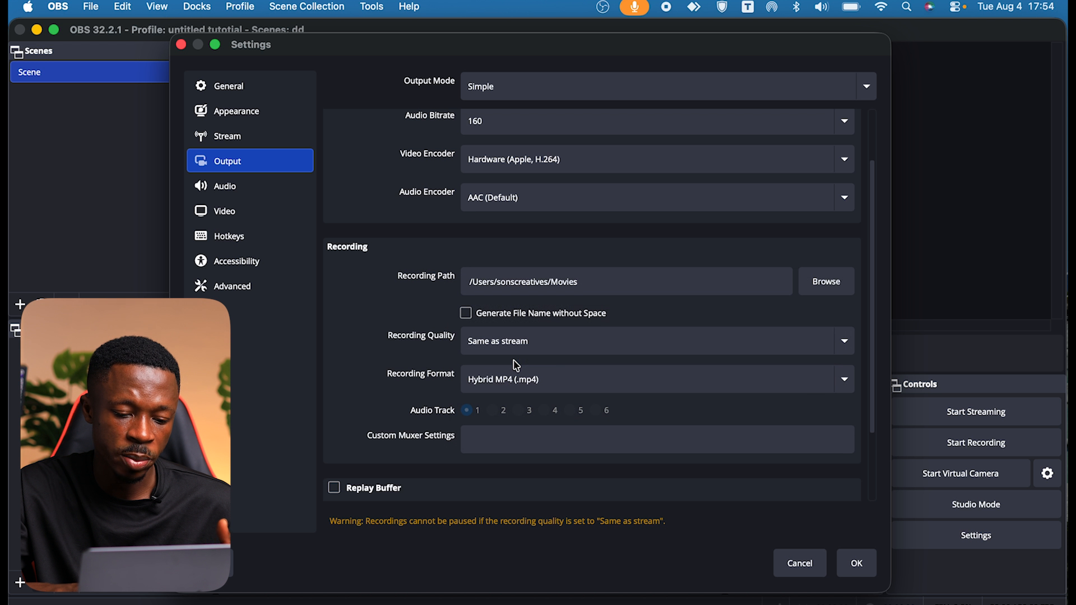
scroll(580, 375, "down", 2)
scroll(582, 377, "down", 1)
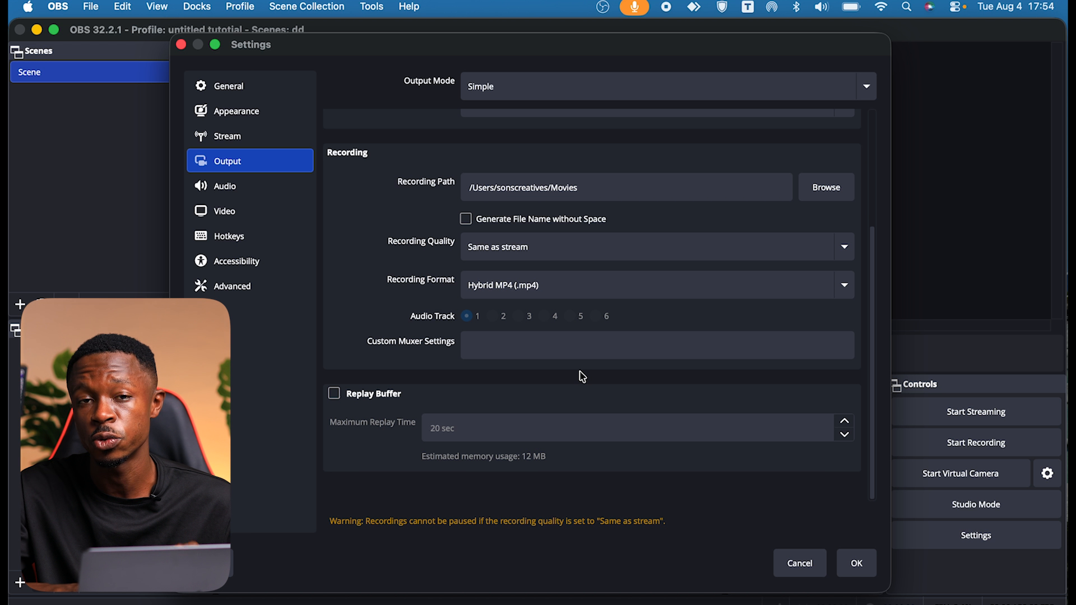
scroll(583, 376, "up", 5)
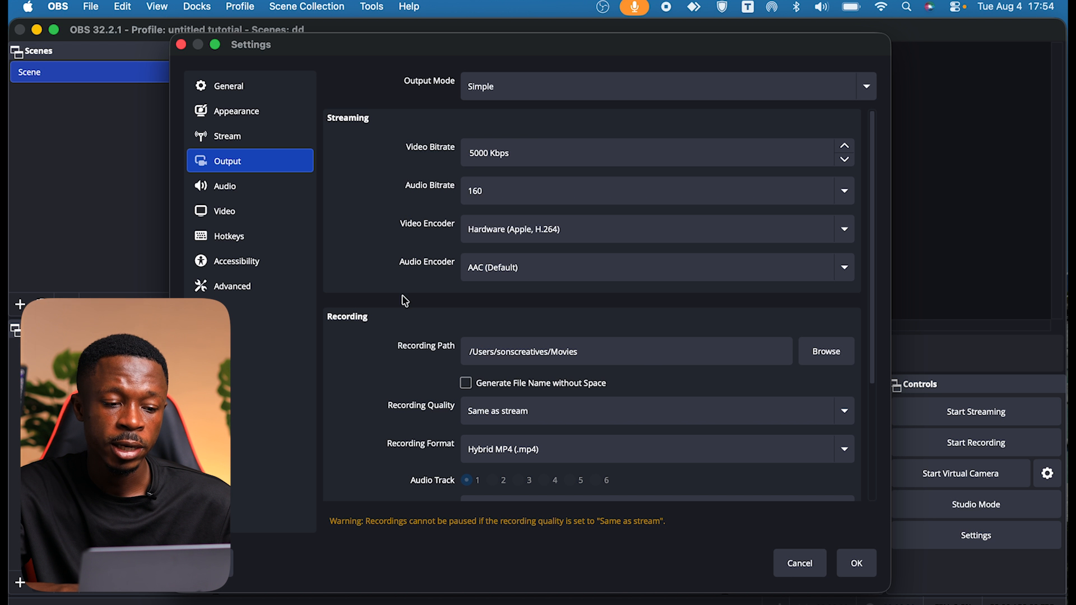
Step: In the audio settings, try Default as the Desktop Audio device, and set it back to Disabled
left_click(235, 189)
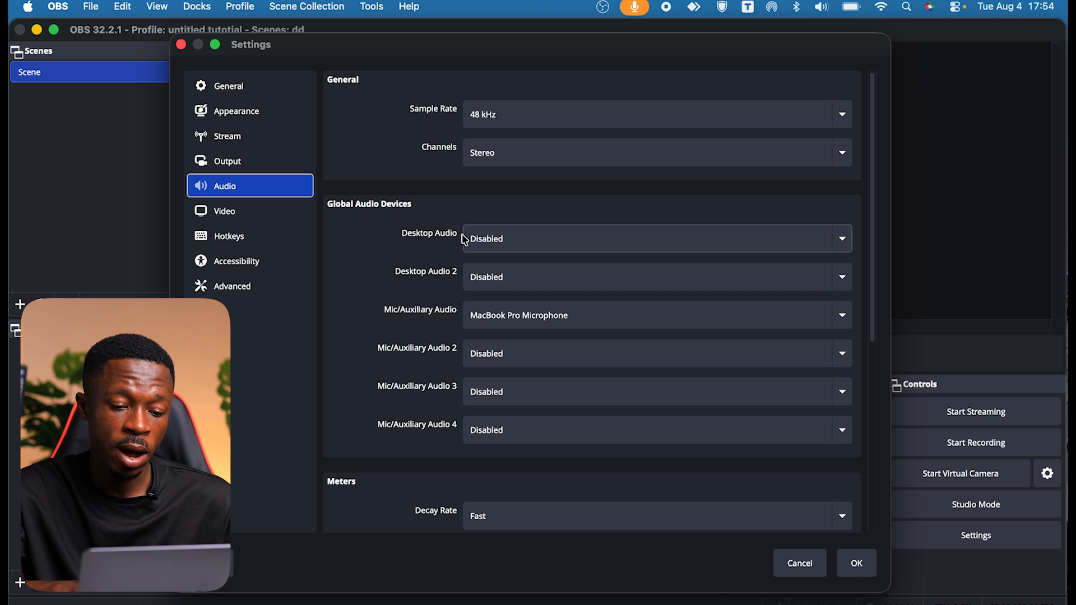
left_click(534, 240)
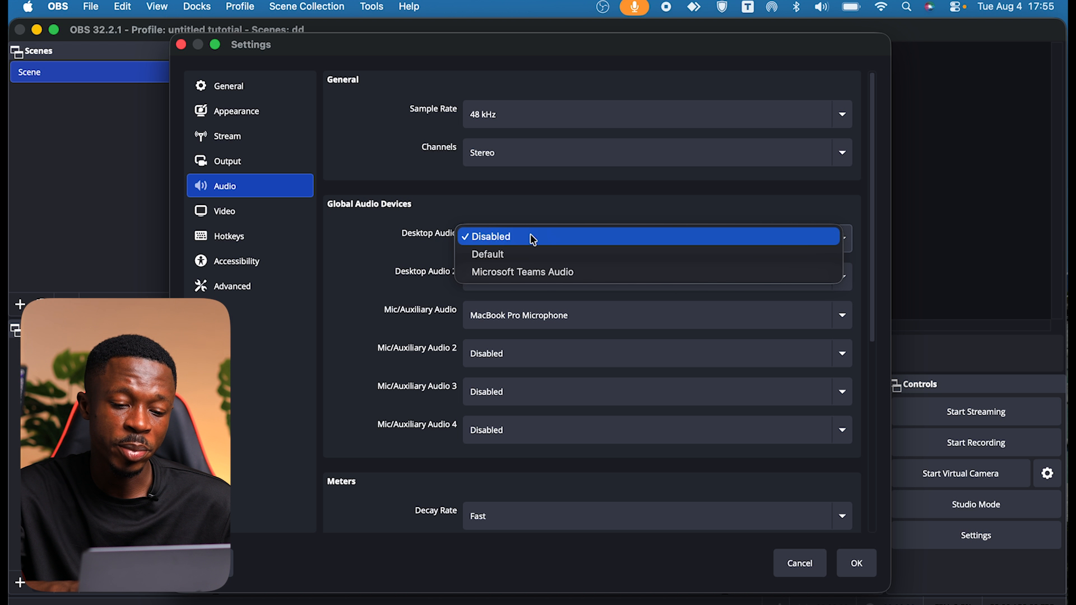
left_click(512, 254)
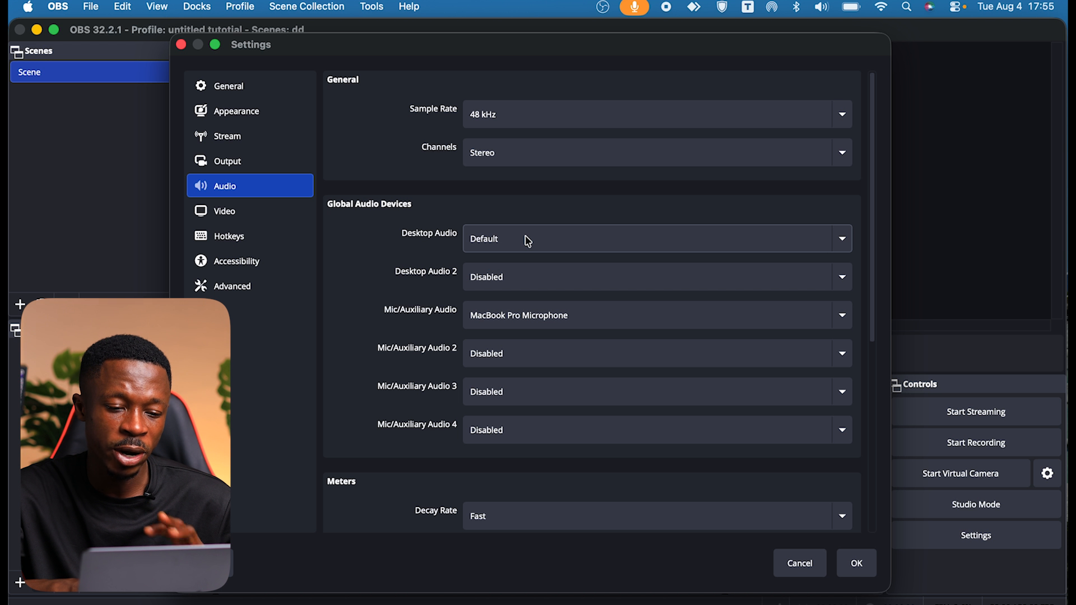
left_click(527, 241)
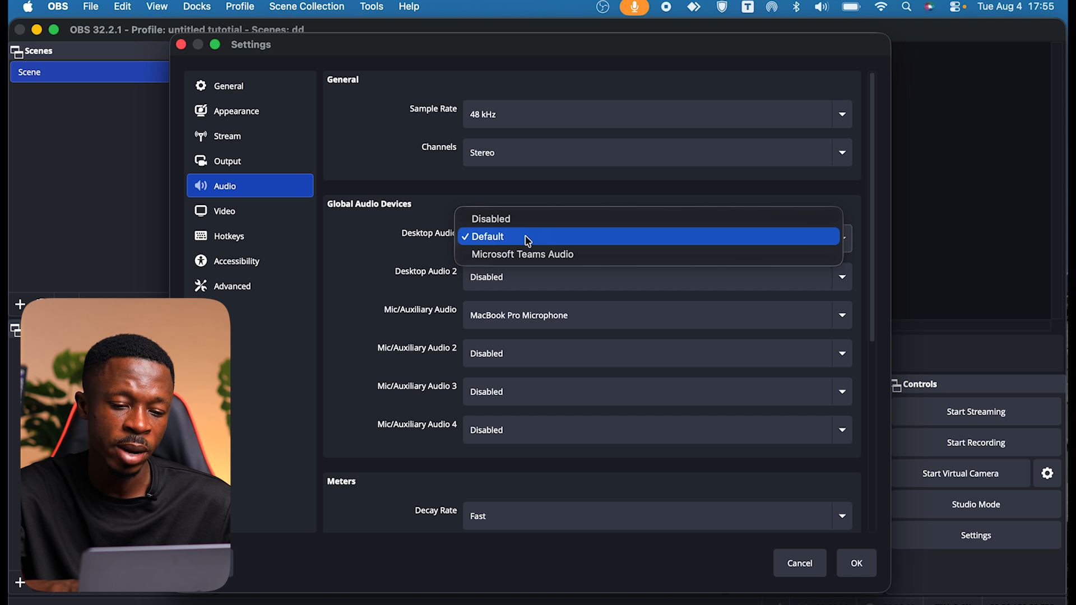
left_click(507, 219)
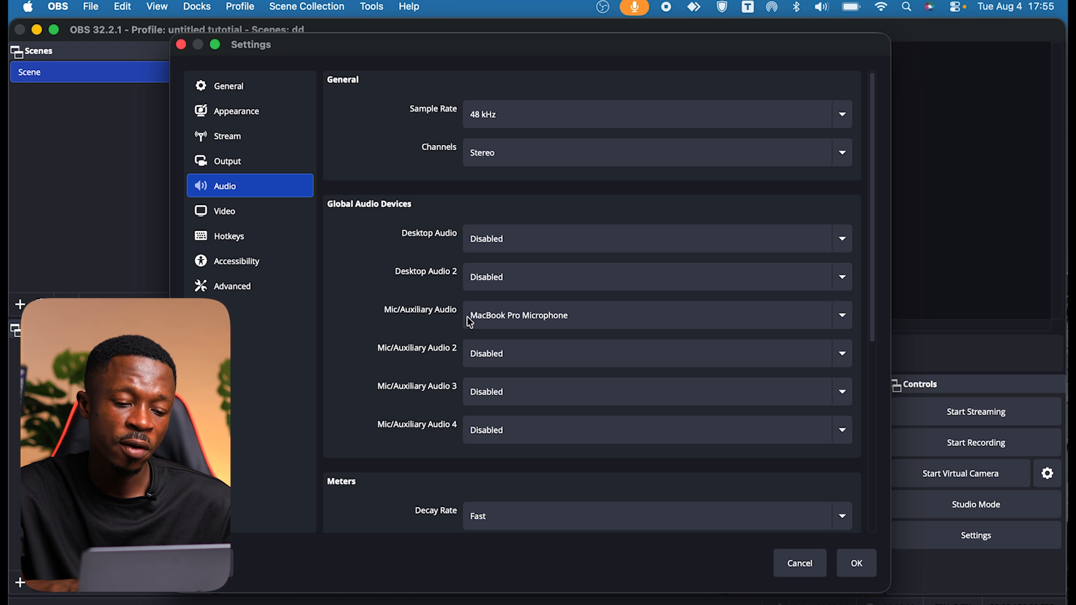
Step: Choose MacBook Pro Microphone as the Mic/Auxiliary Audio device and look over the meter, monitoring and push-to-talk options
left_click(541, 320)
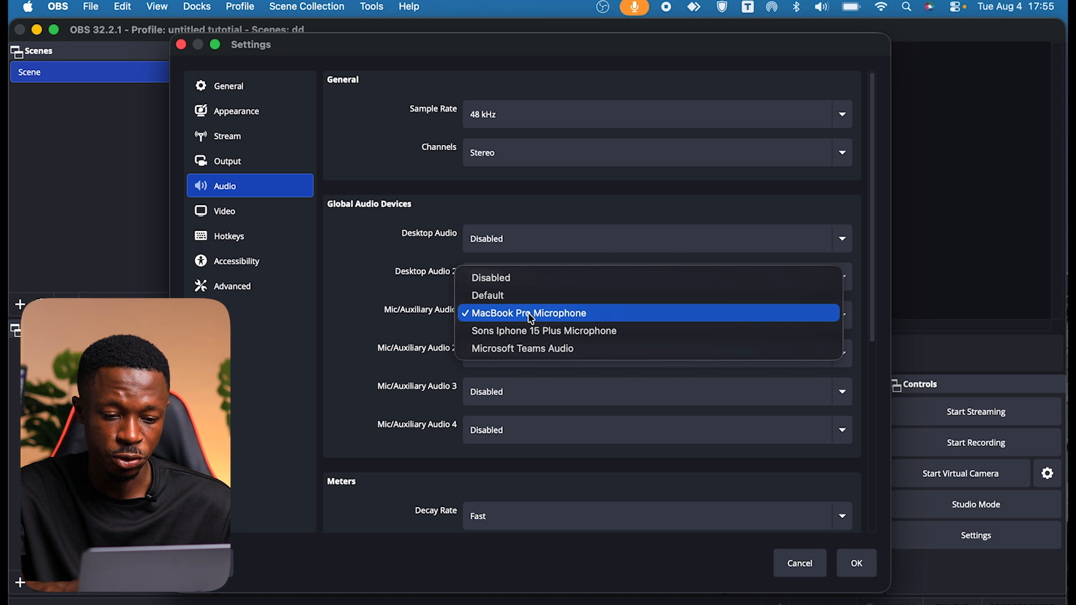
left_click(532, 318)
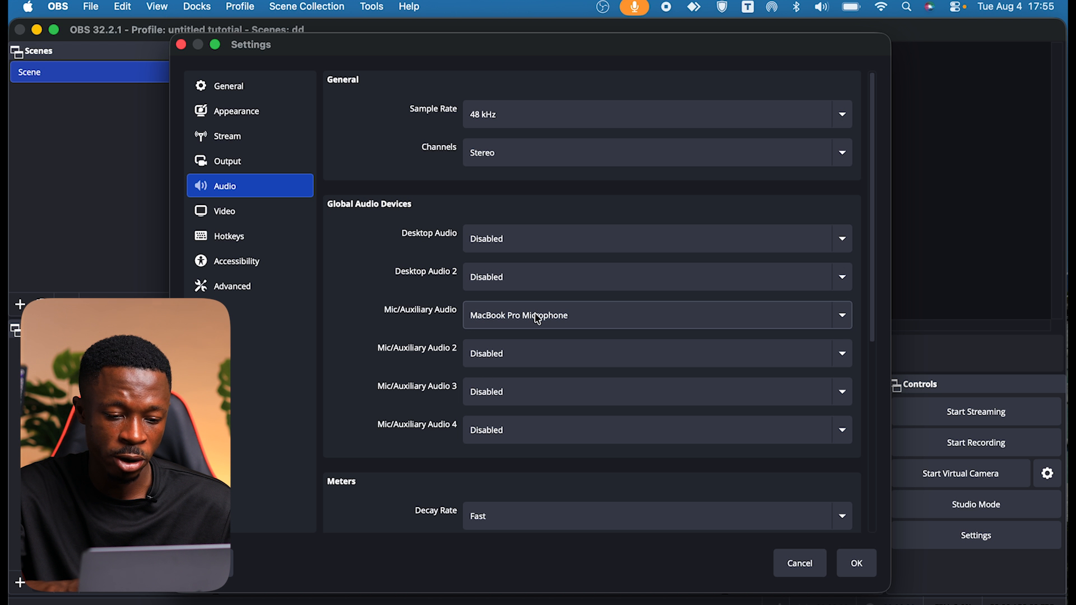
scroll(539, 317, "down", 5)
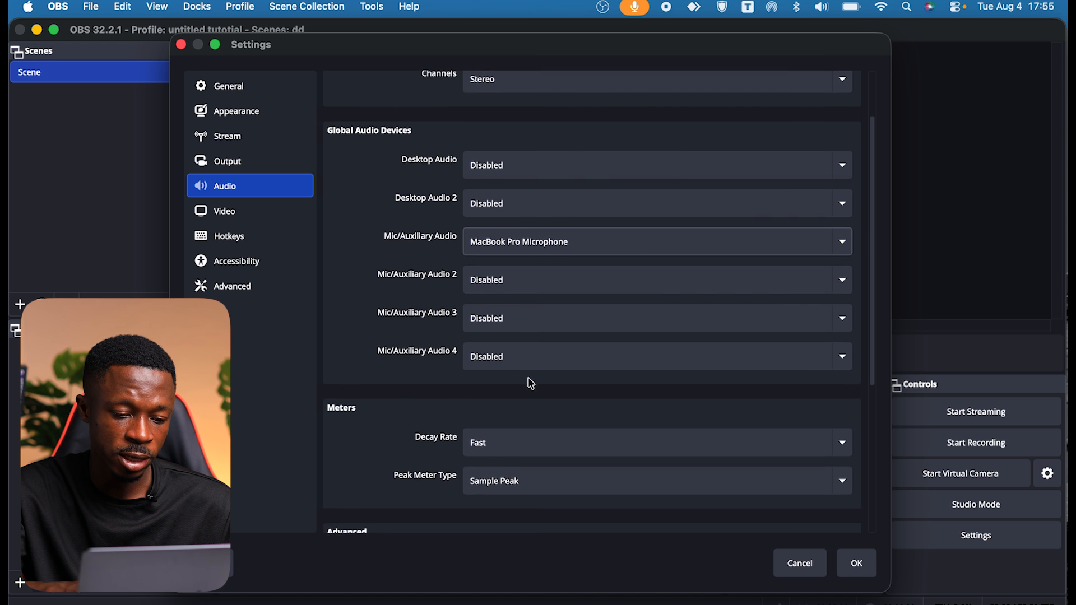
scroll(532, 383, "down", 5)
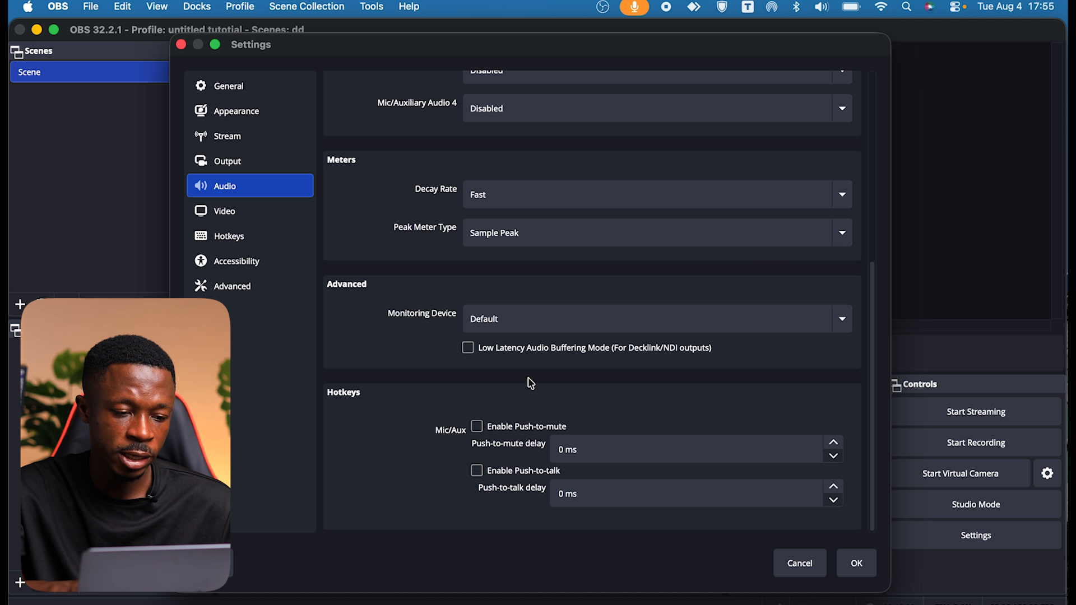
scroll(531, 384, "up", 10)
Step: In the video settings, try a vertical base canvas resolution of 1080x1920
left_click(219, 223)
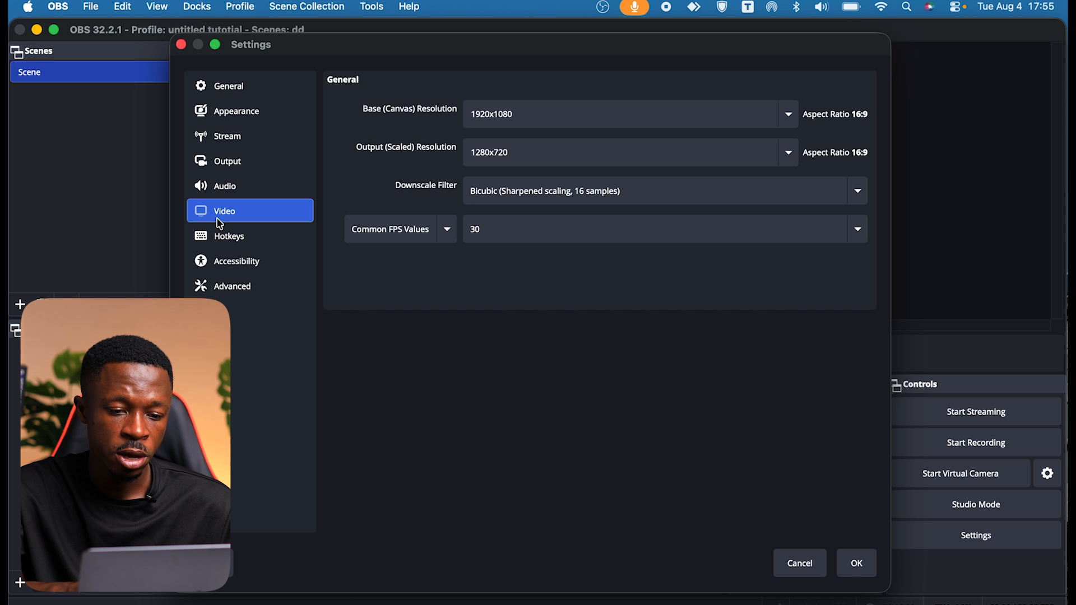
double_click(541, 113)
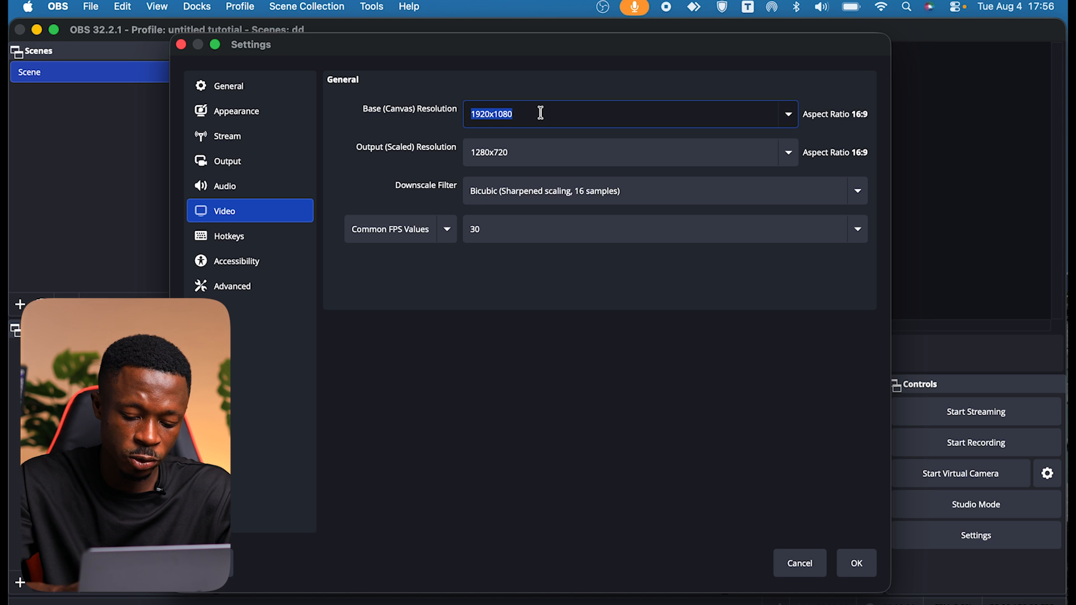
type("10")
type("x")
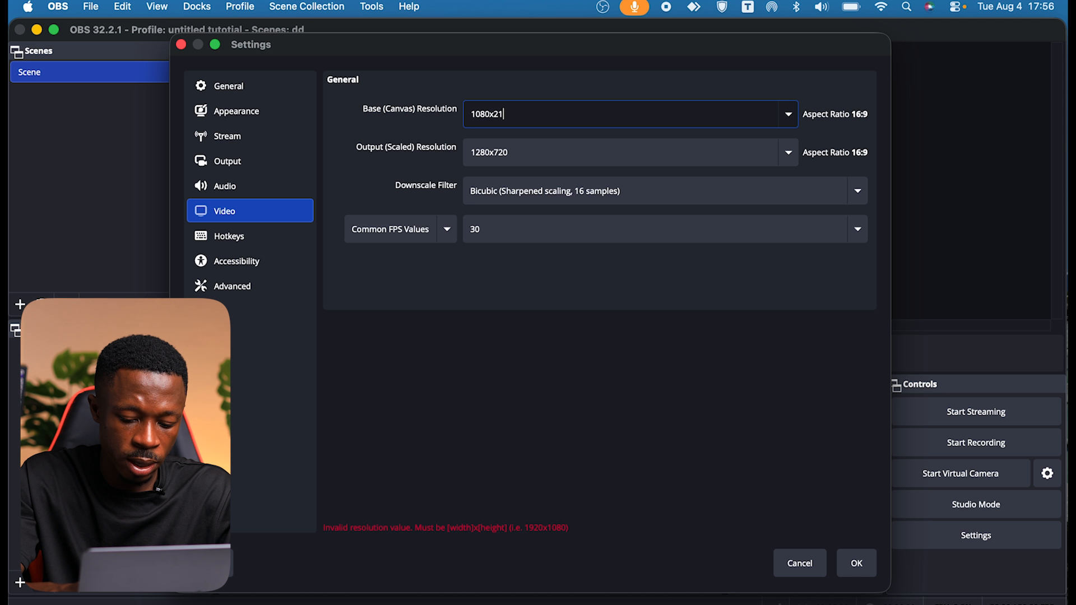
type("1920")
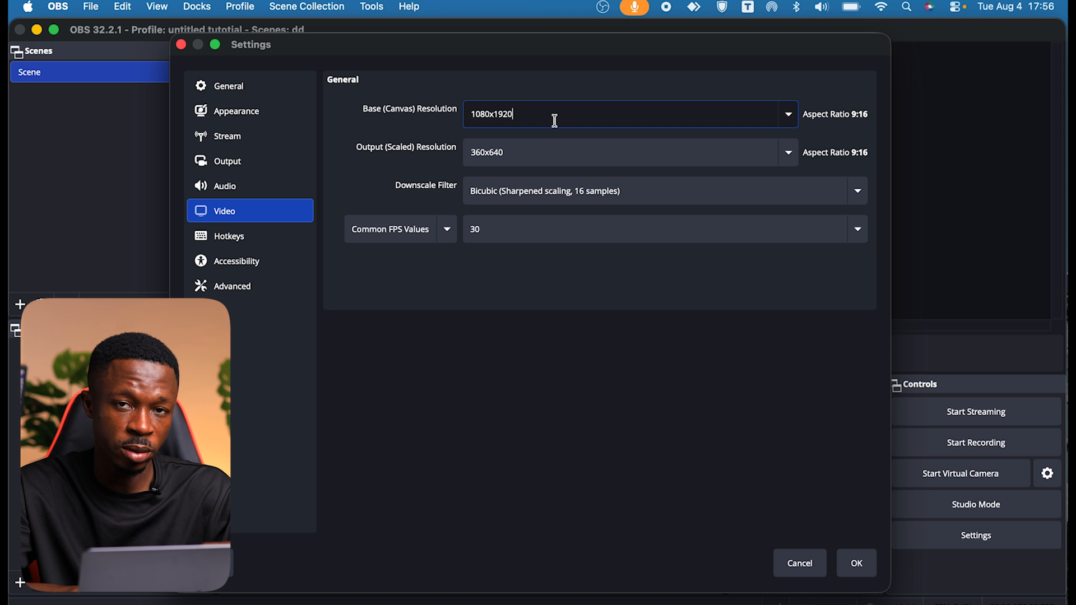
Step: Set the base canvas resolution to the 1920x1080 preset
key("super+a")
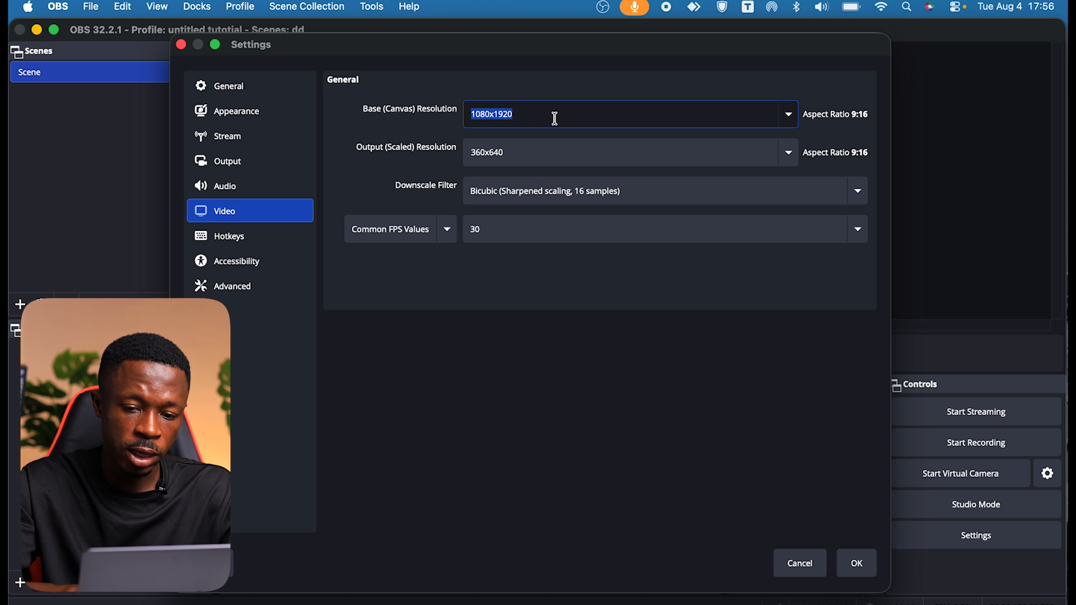
left_click(789, 114)
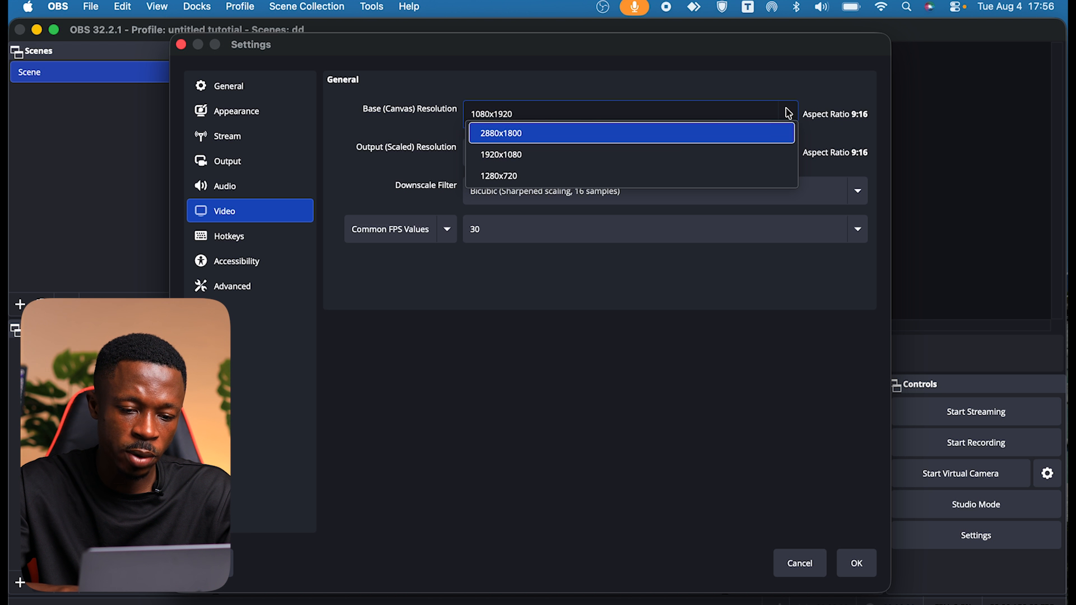
left_click(534, 154)
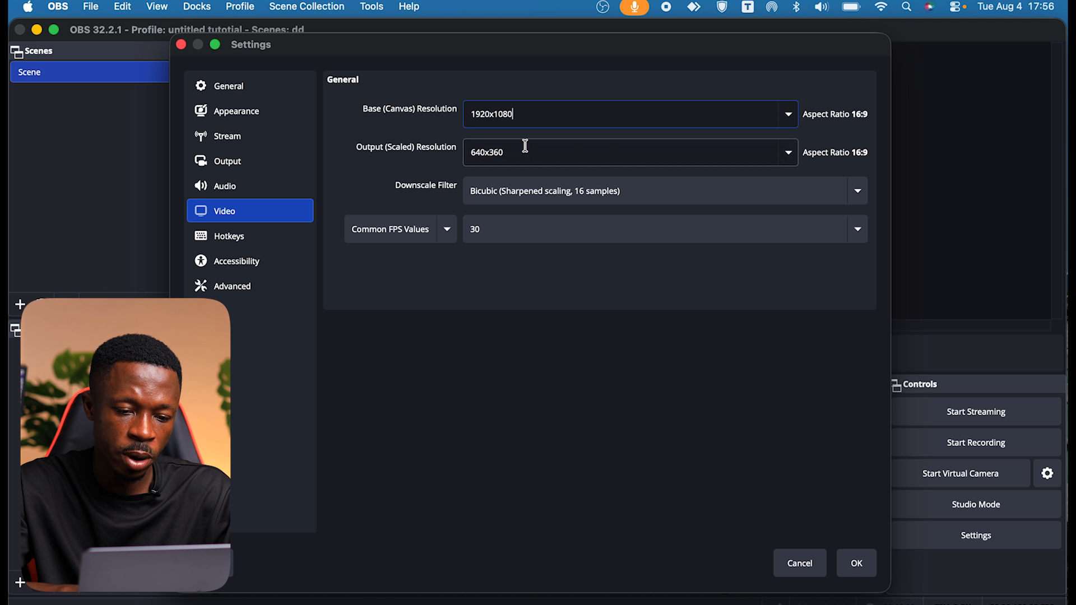
Step: Set the output (scaled) resolution to 1920x1080
left_click(788, 153)
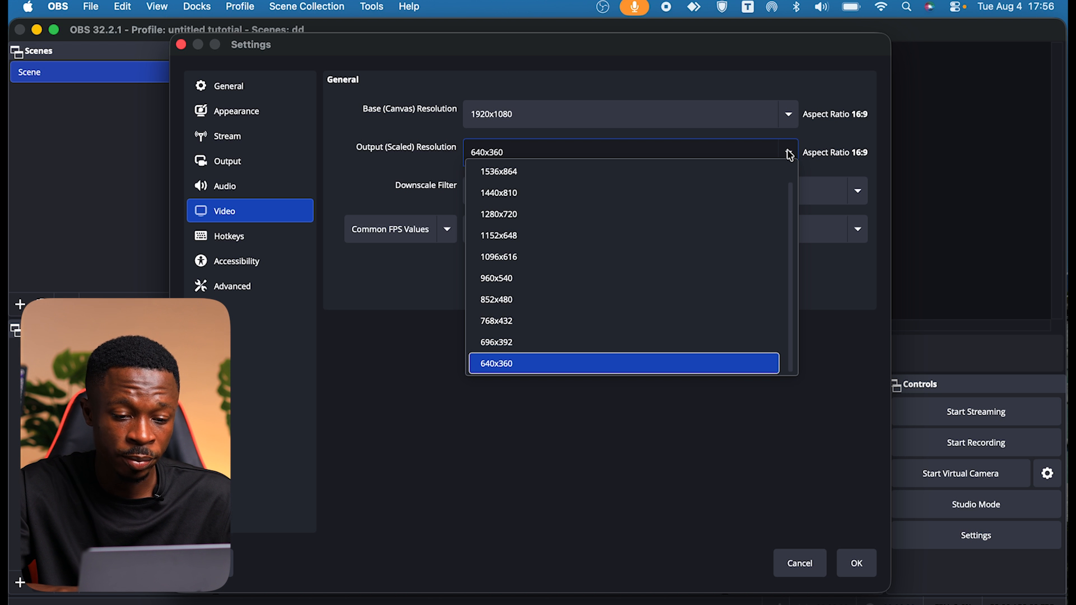
scroll(546, 255, "up", 1)
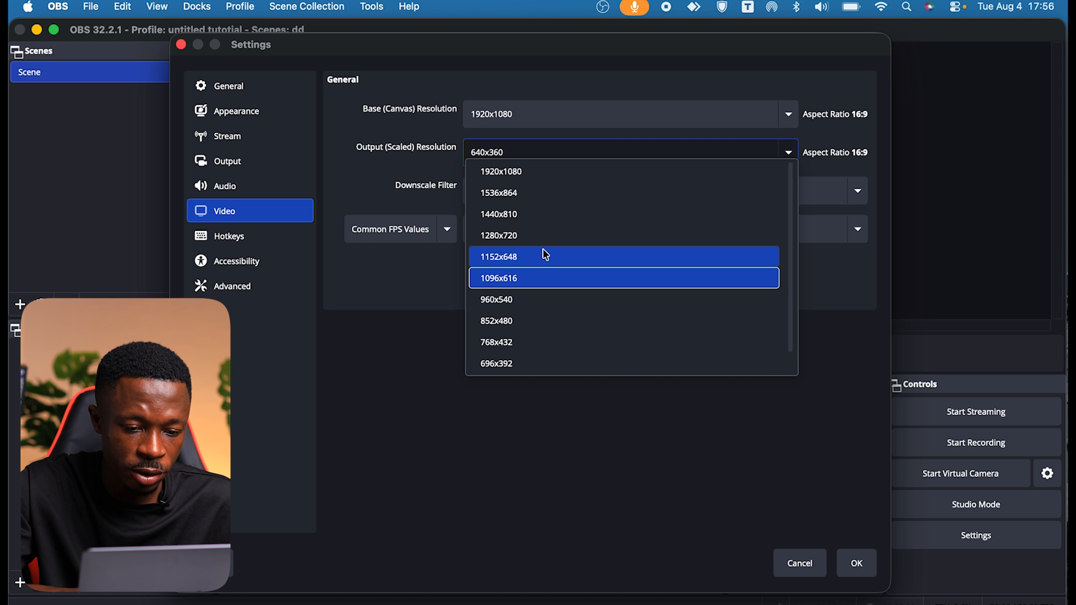
left_click(537, 173)
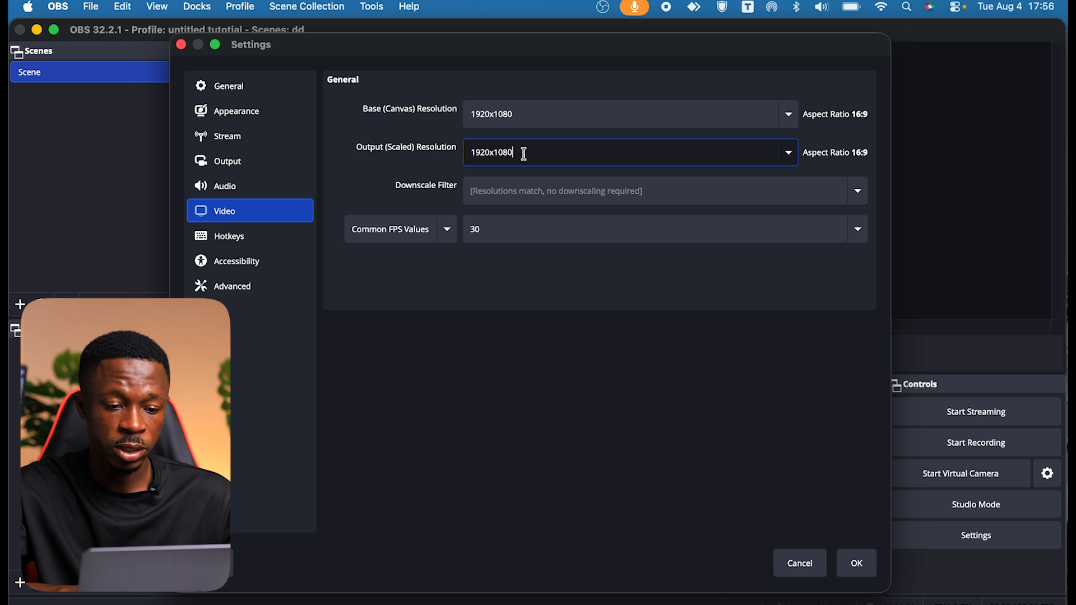
Step: Try 60 and 50 PAL as the common FPS value, and set it back to 30
left_click(505, 230)
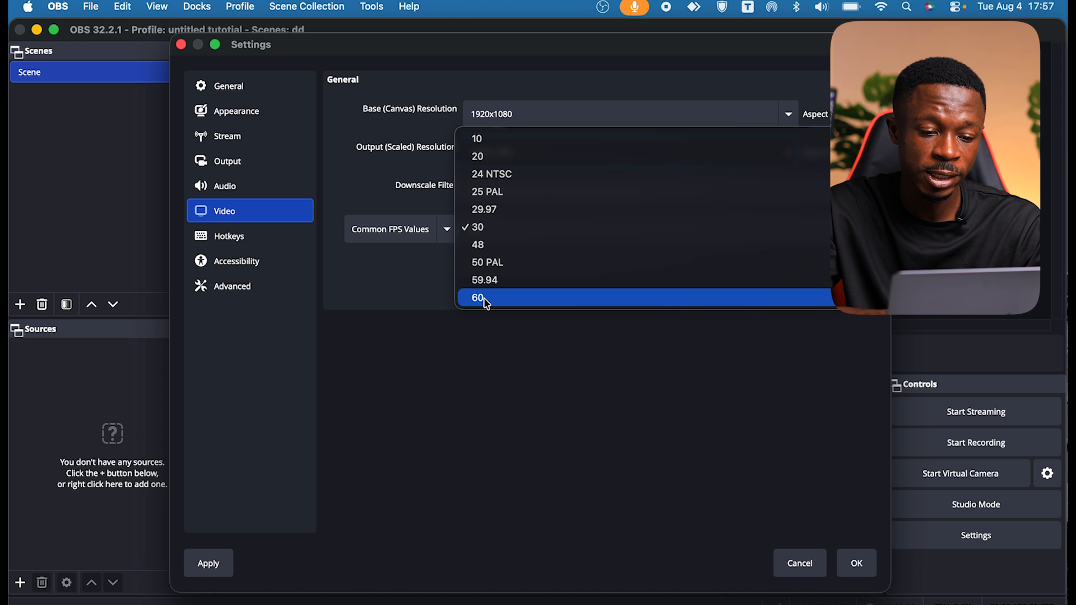
left_click(487, 300)
left_click(488, 228)
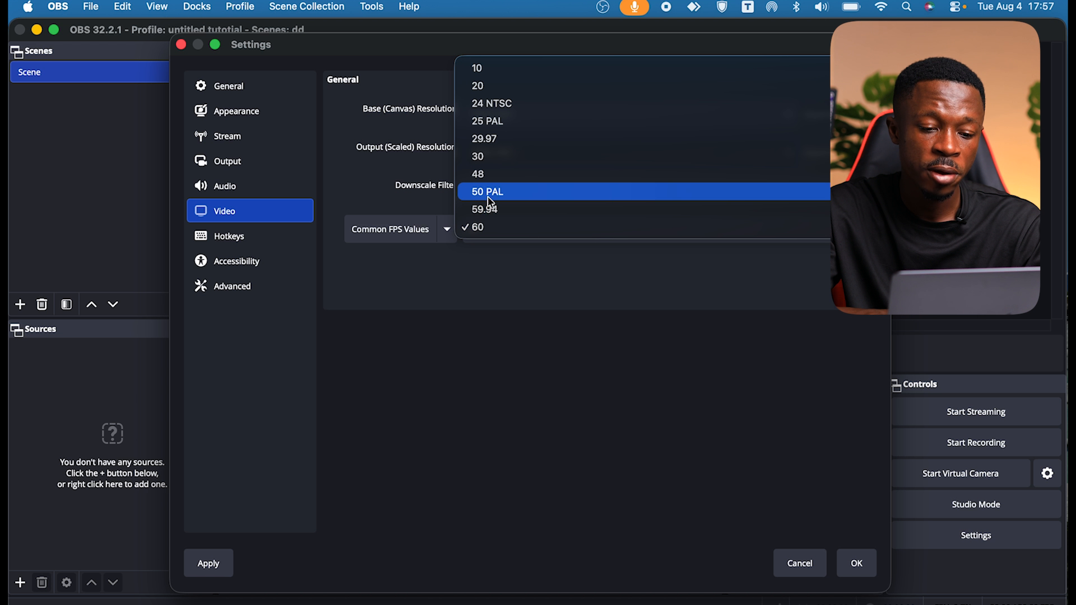
left_click(493, 199)
left_click(492, 230)
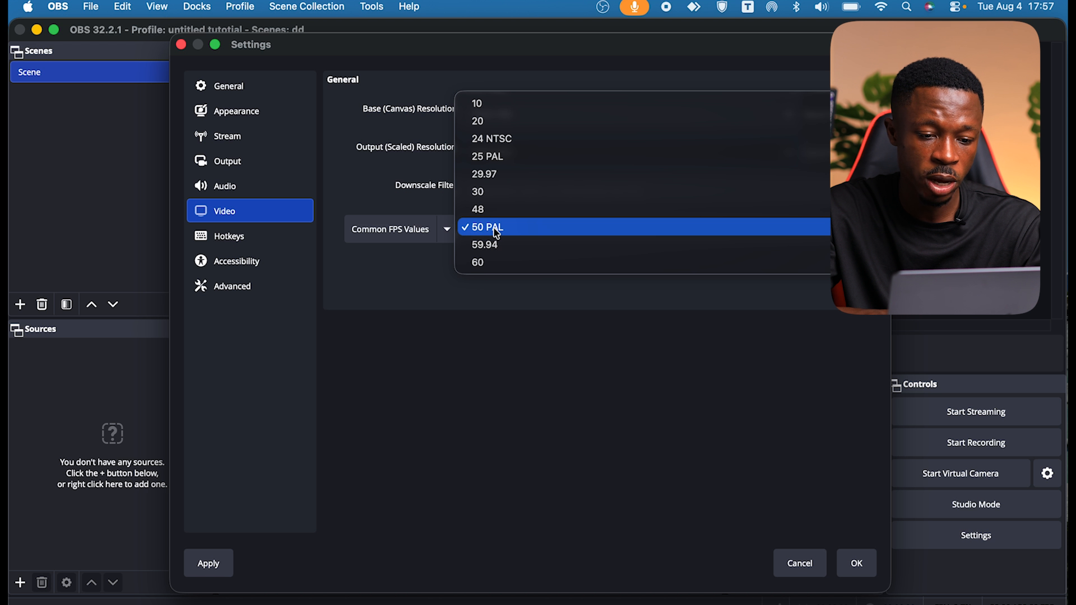
left_click(491, 263)
left_click(501, 236)
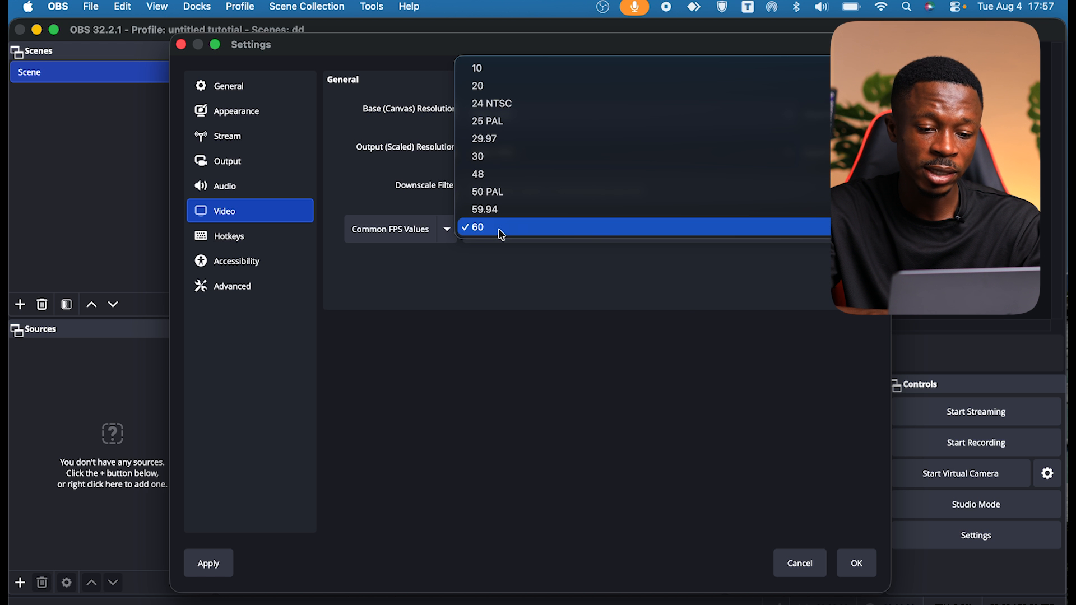
left_click(482, 158)
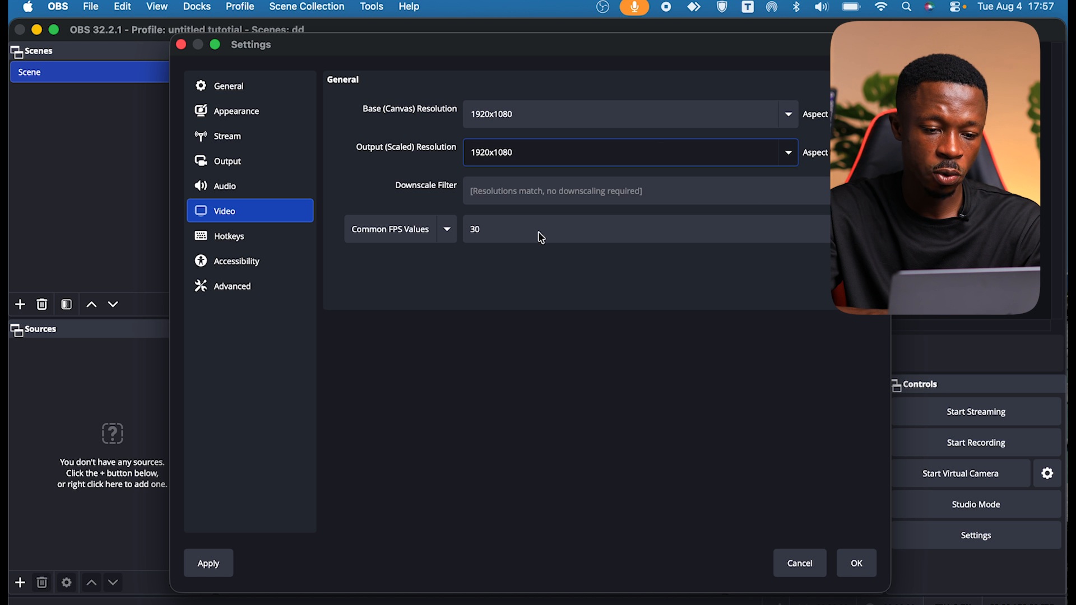
Step: In the hotkey settings, try assigning 6 to Start Recording, and revert it
left_click(240, 237)
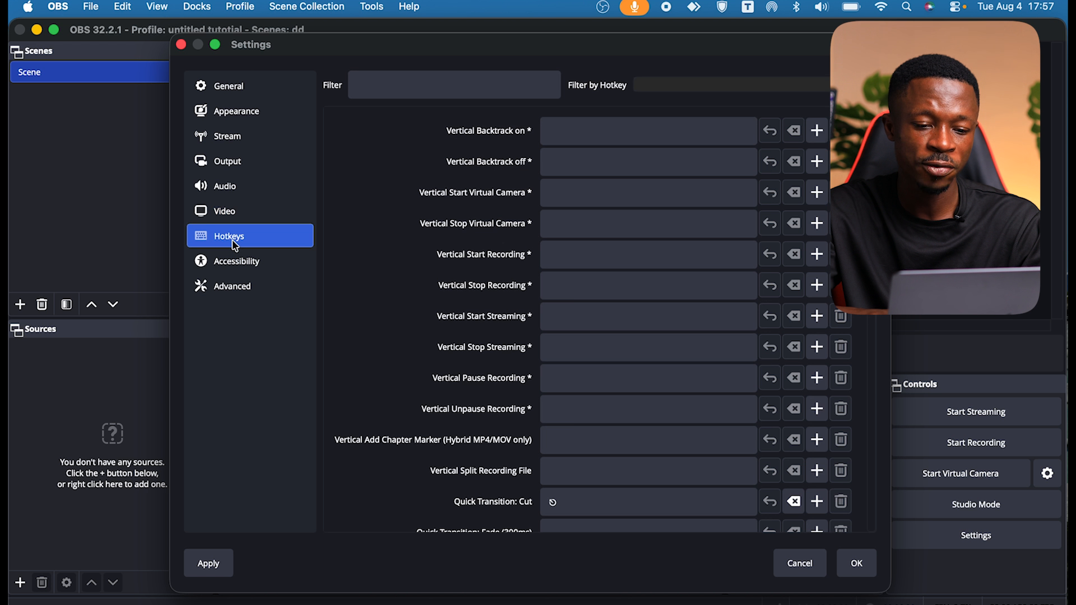
scroll(632, 313, "down", 8)
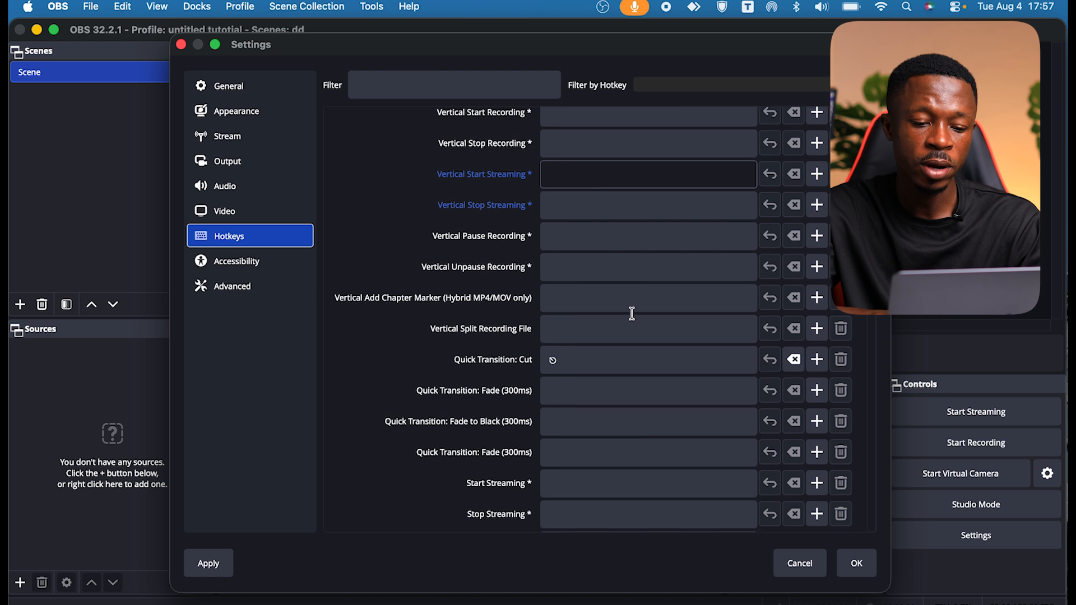
scroll(632, 313, "down", 4)
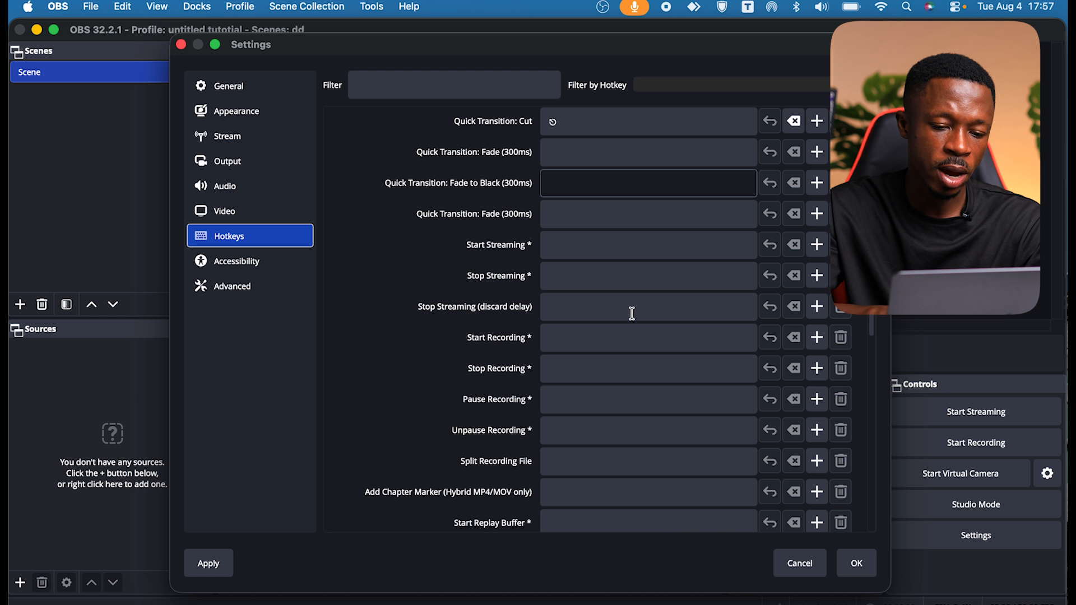
left_click(608, 248)
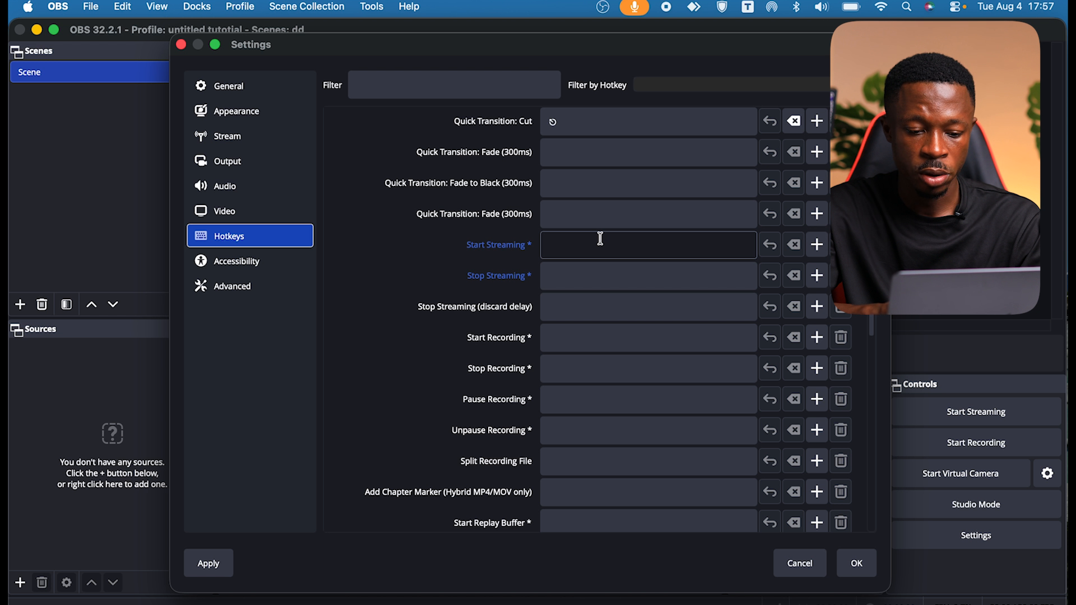
left_click(564, 337)
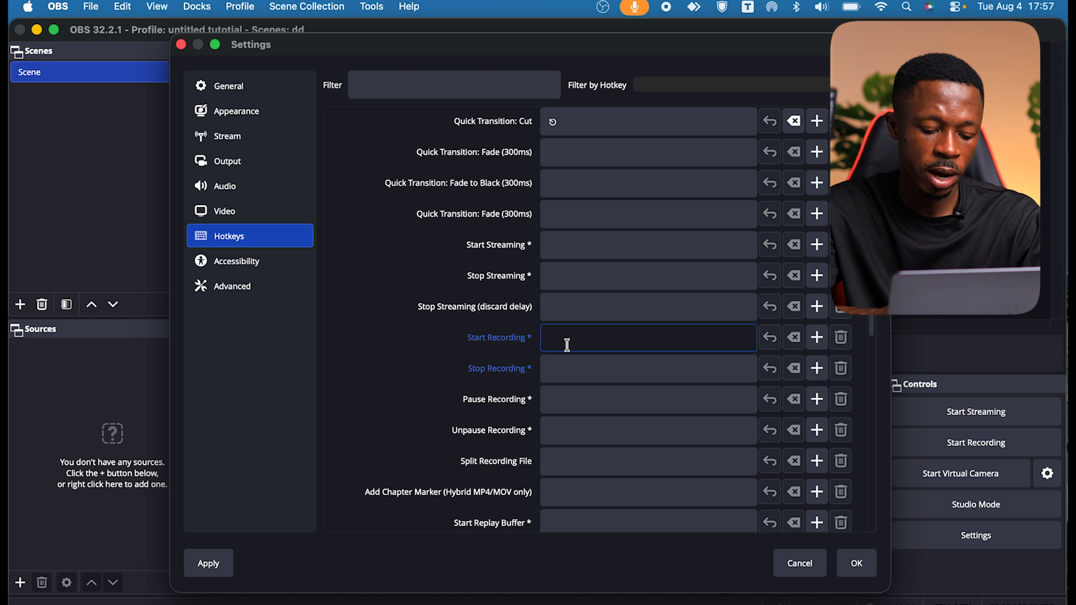
key("6")
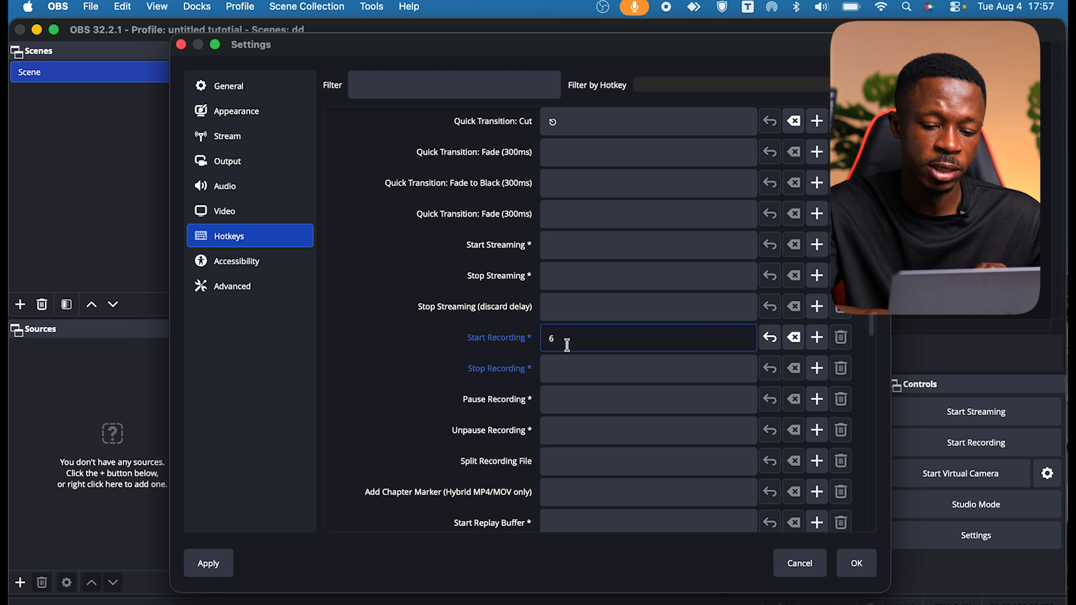
left_click(781, 340)
left_click(611, 368)
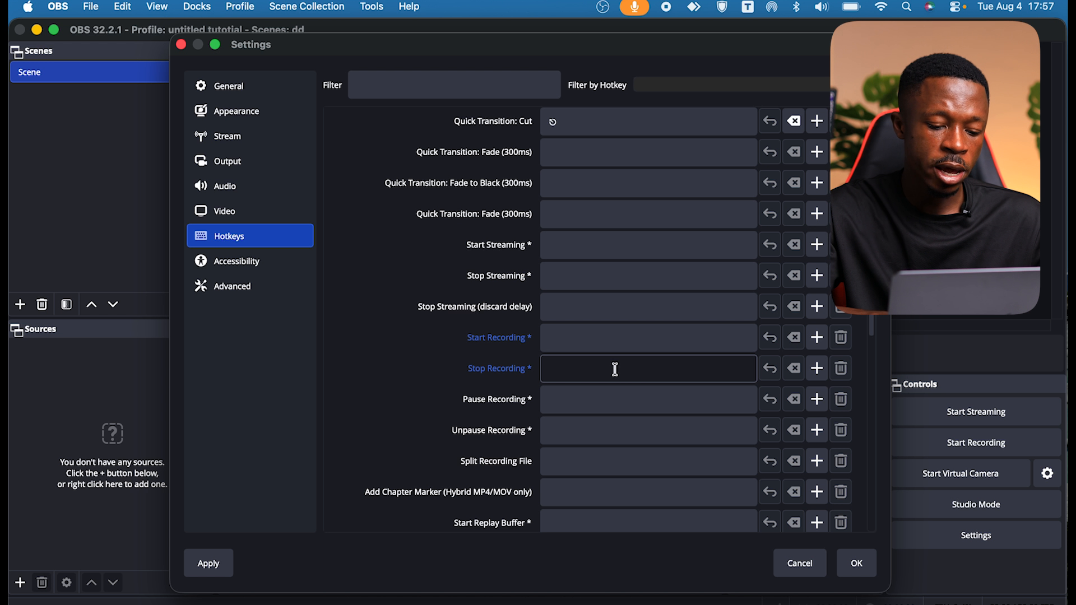
Step: Look through the remaining hotkeys, try 1 for the Quick Transition: Fade (300ms) just above Start Streaming, and clear it
scroll(610, 370, "down", 5)
scroll(609, 370, "down", 10)
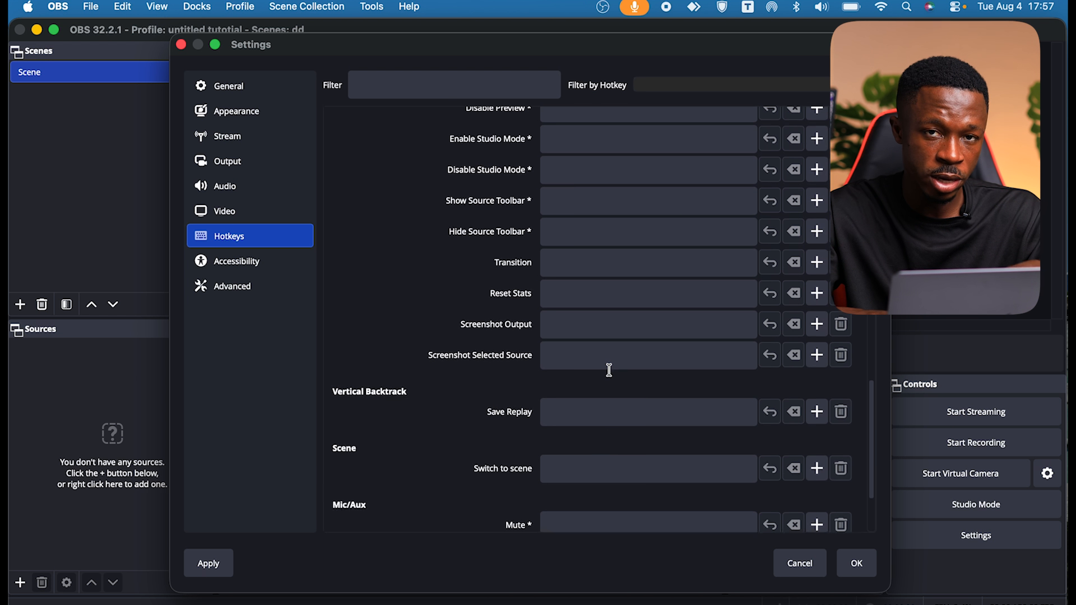
scroll(610, 370, "up", 10)
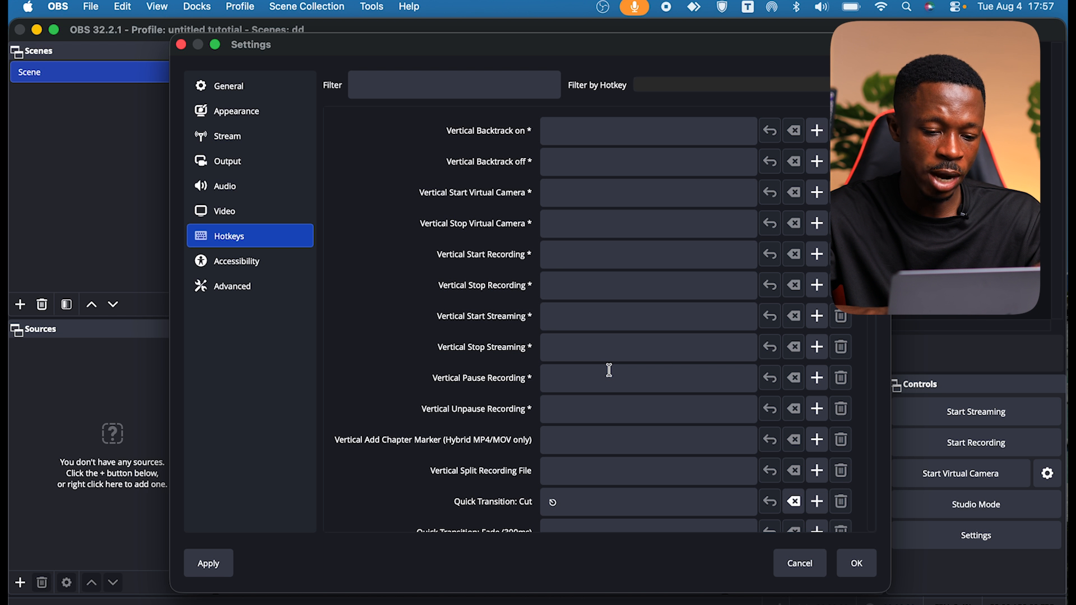
scroll(609, 370, "down", 5)
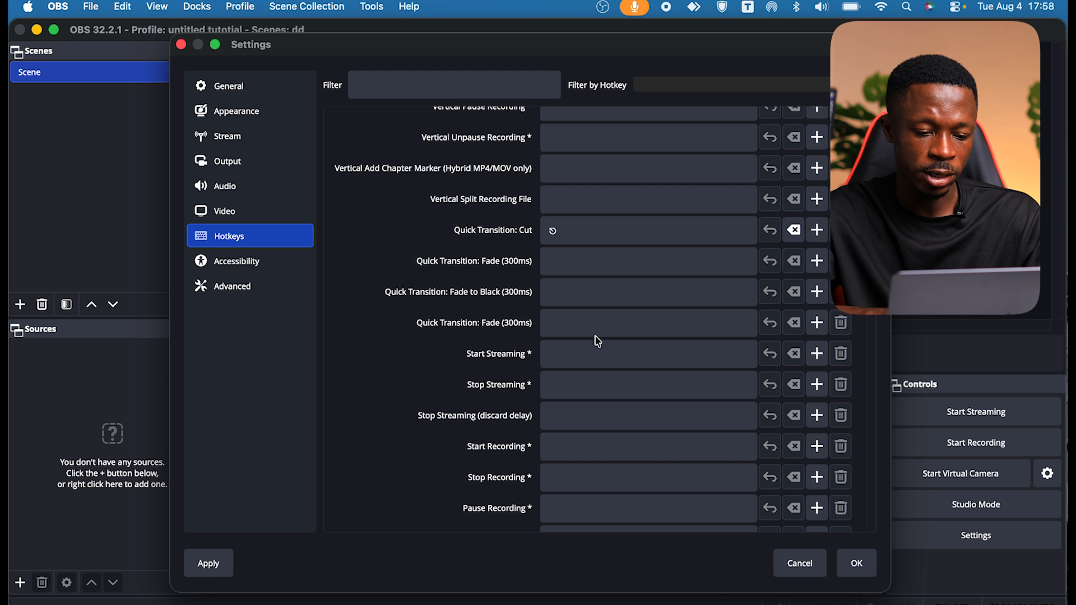
scroll(598, 341, "up", 1)
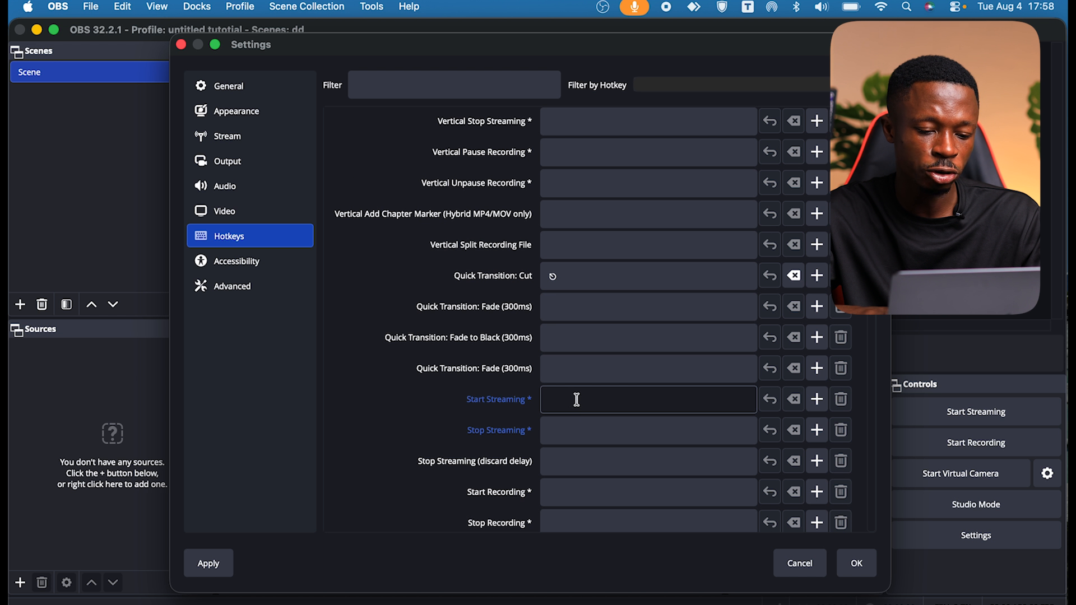
left_click(588, 365)
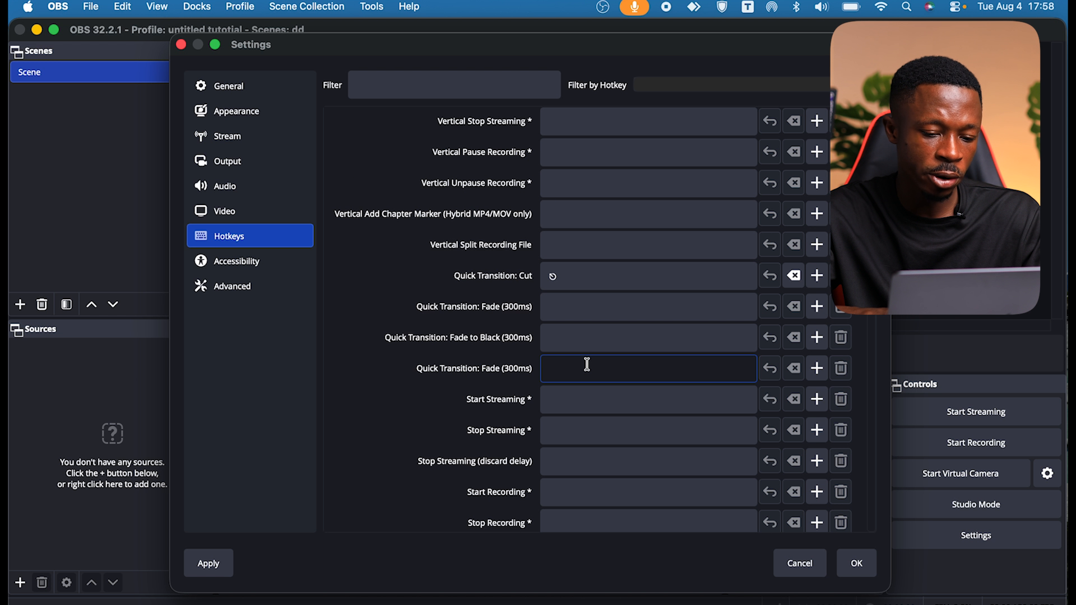
key("1")
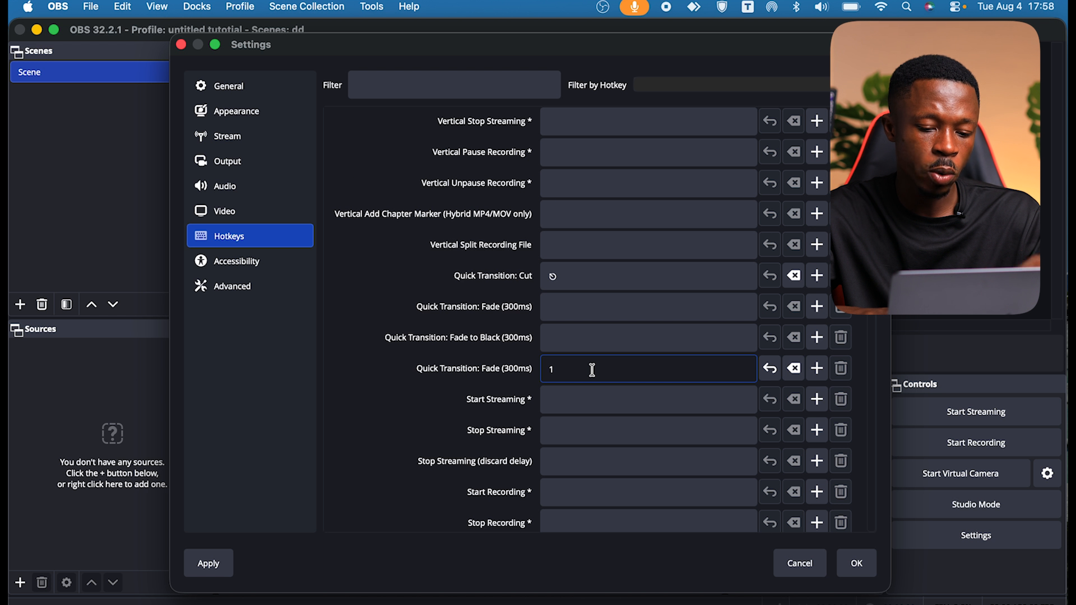
left_click(584, 396)
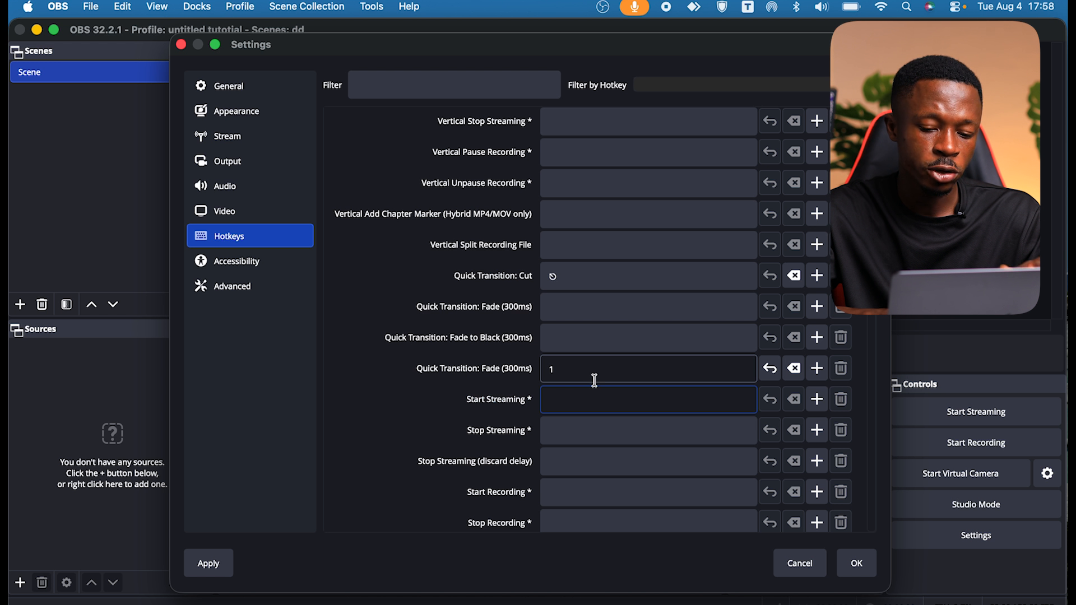
left_click(795, 369)
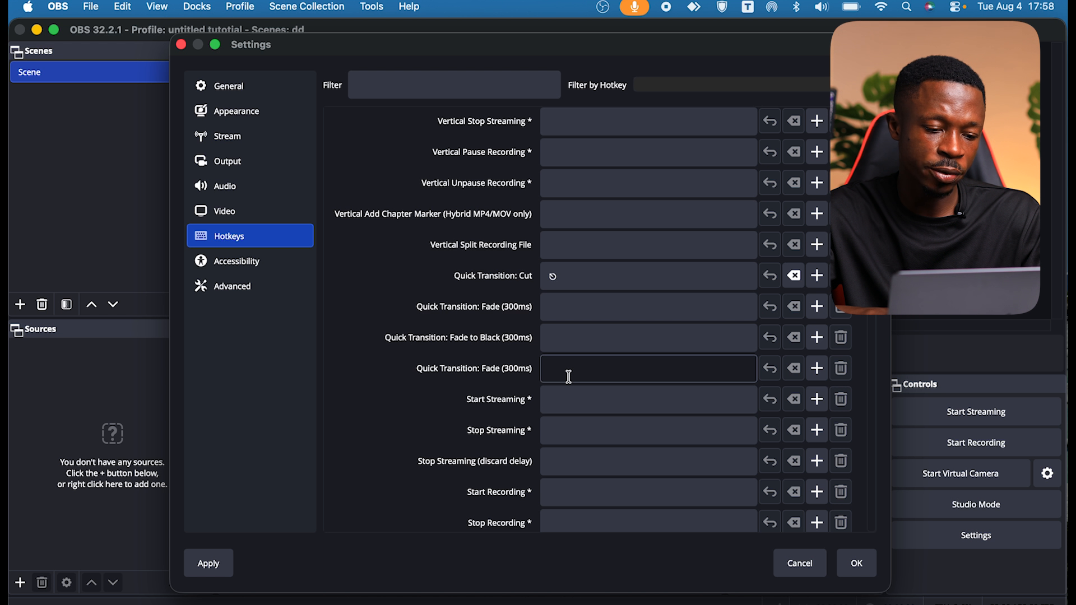
Step: Look over the accessibility and advanced settings, and save the settings
left_click(238, 259)
left_click(247, 285)
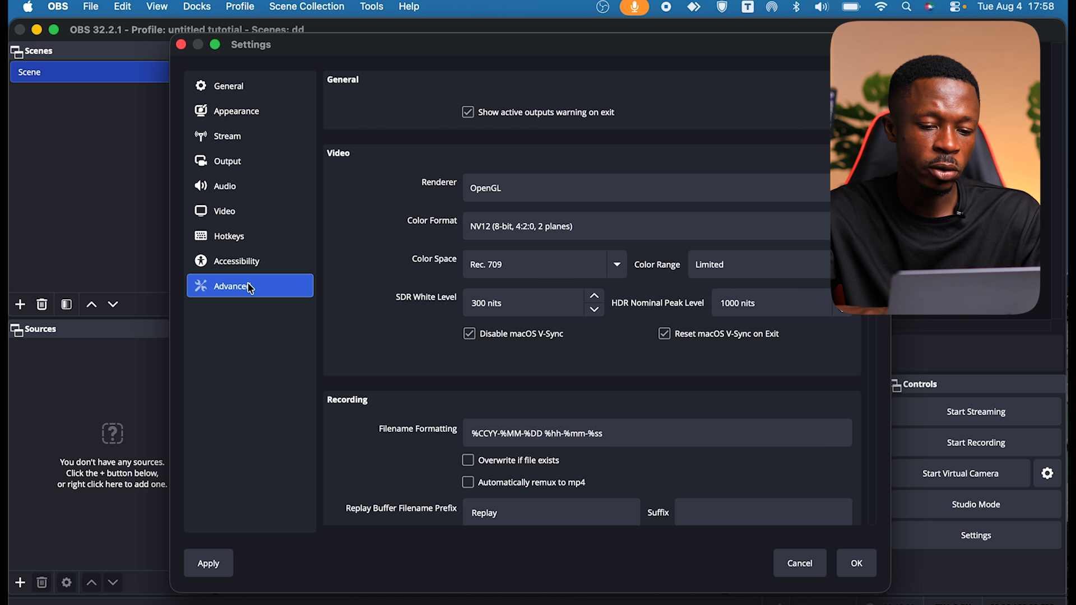
scroll(387, 392, "down", 10)
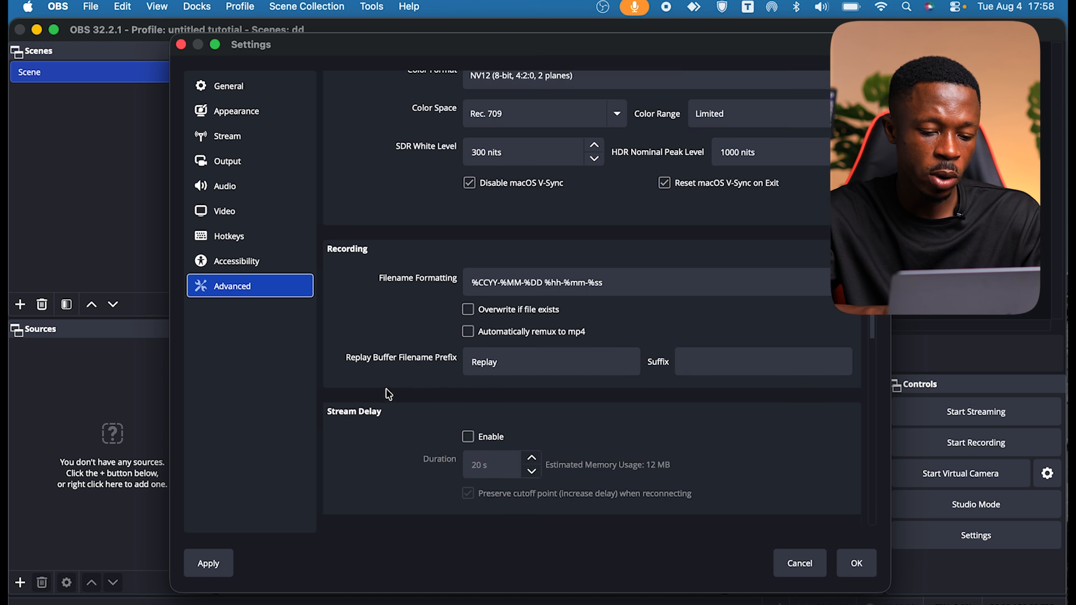
left_click(855, 565)
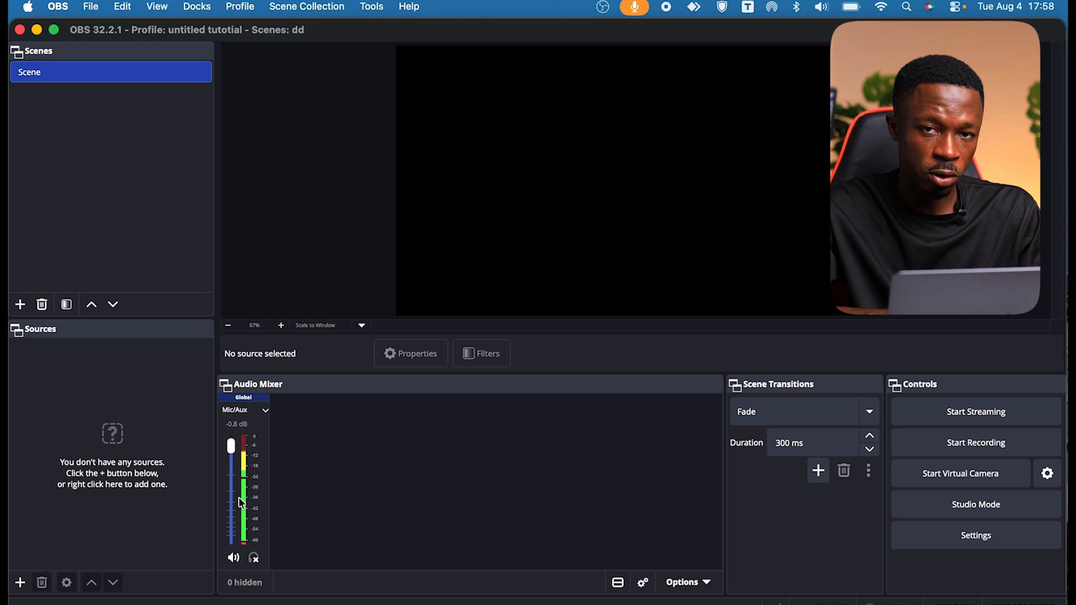
Step: Rename the existing scene as CAMERA
right_click(57, 75)
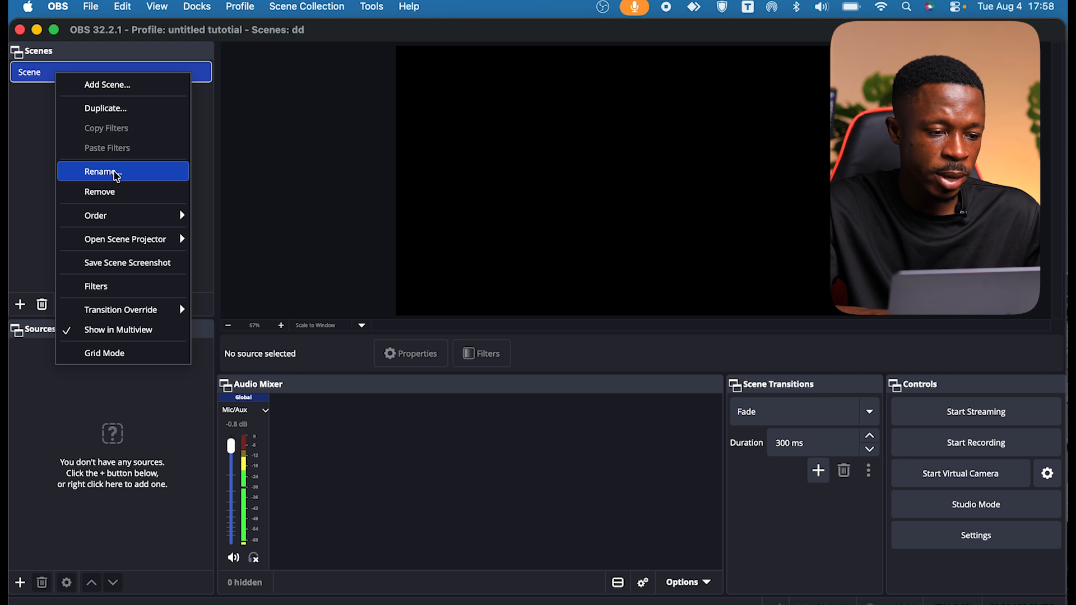
left_click(114, 173)
key("Caps_Lock")
type("CAMERA")
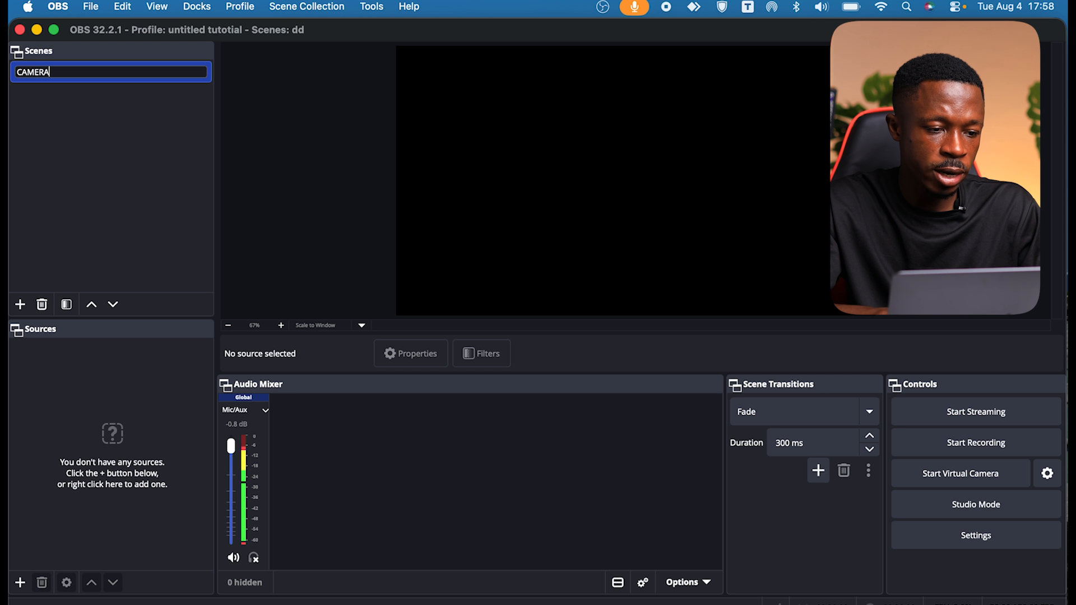
key("Return")
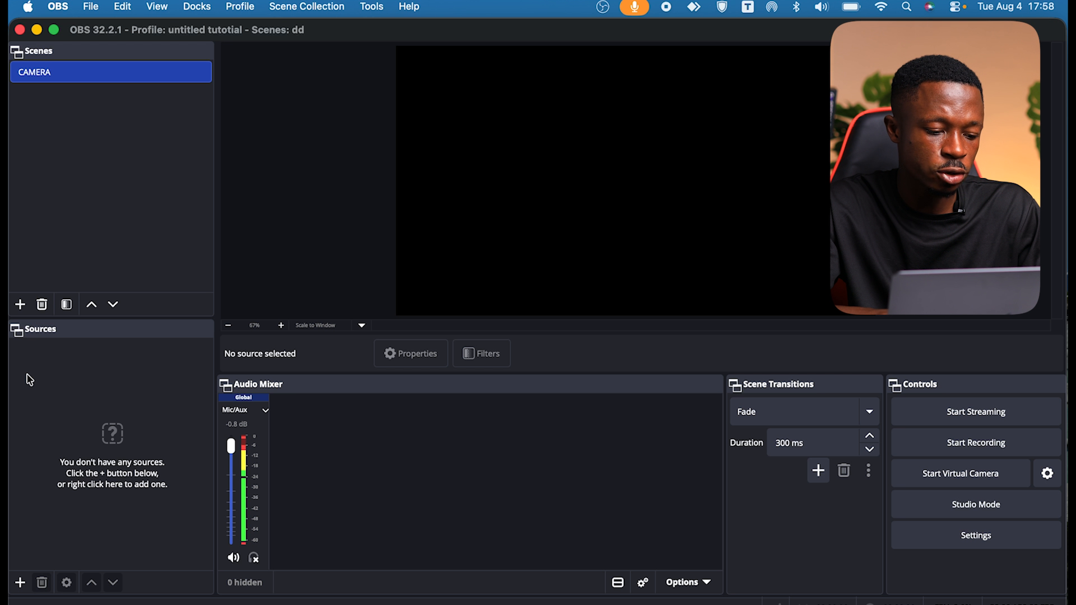
Step: Add a new Capture Card Device source to the CAMERA scene
left_click(22, 583)
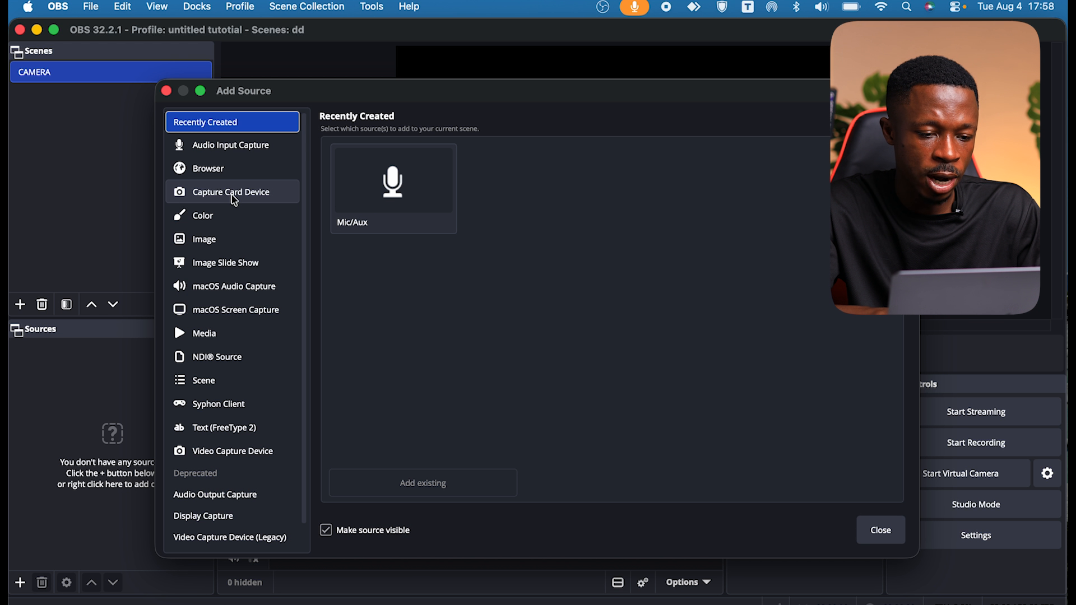
left_click(234, 200)
left_click(627, 164)
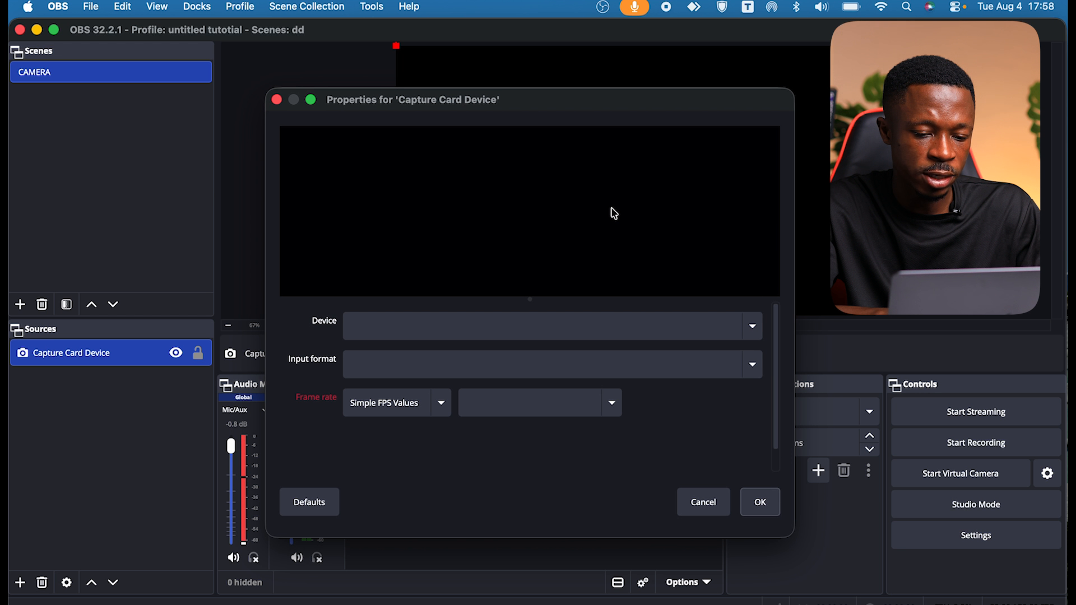
Step: Look over the available devices for the capture card source and choose FaceTime HD Camera
left_click(551, 326)
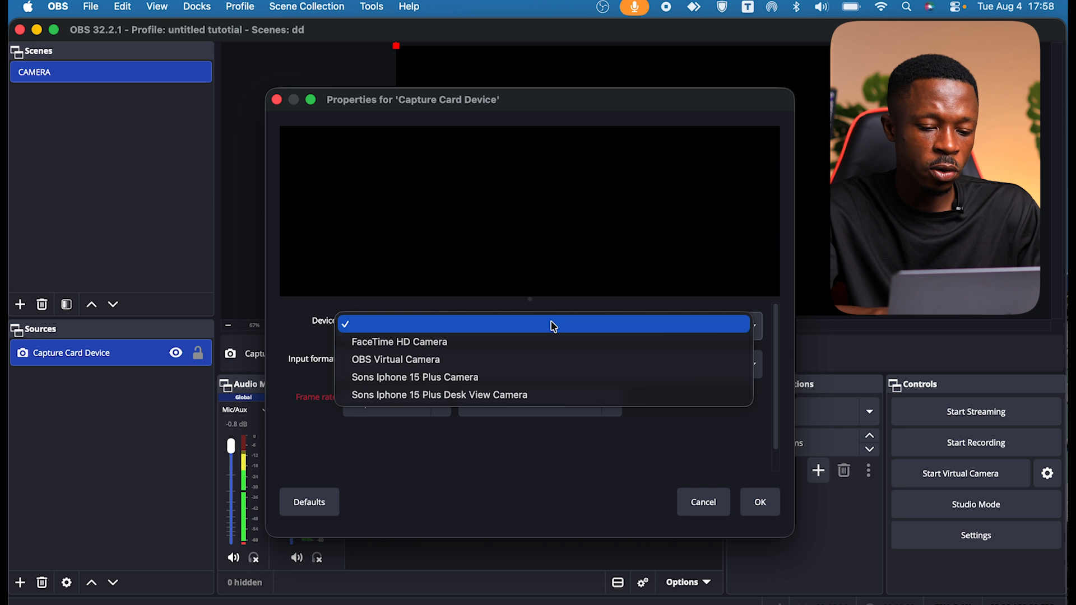
left_click(552, 325)
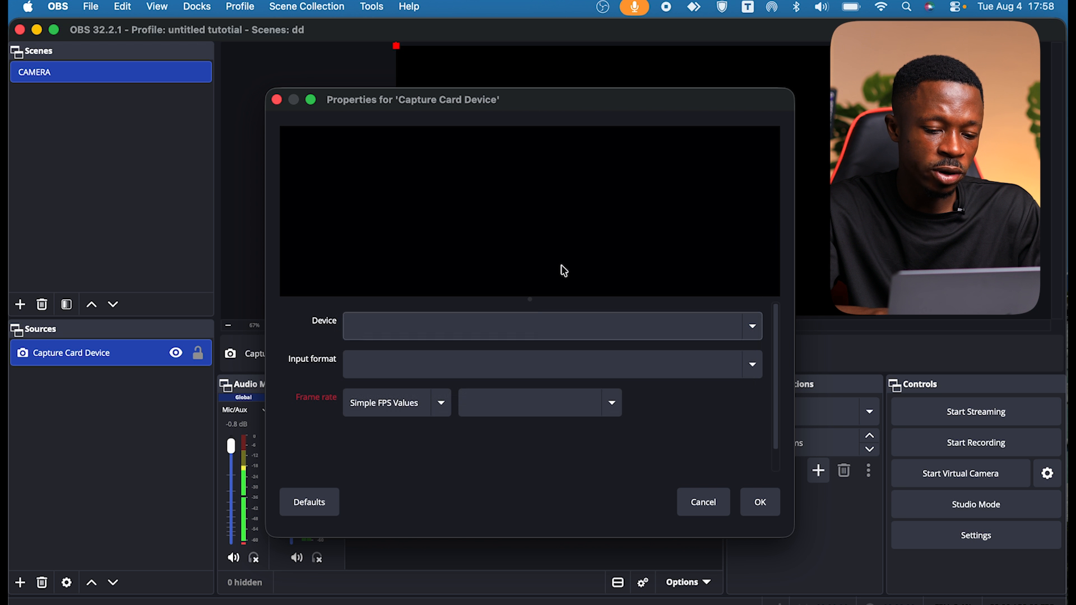
left_click(613, 331)
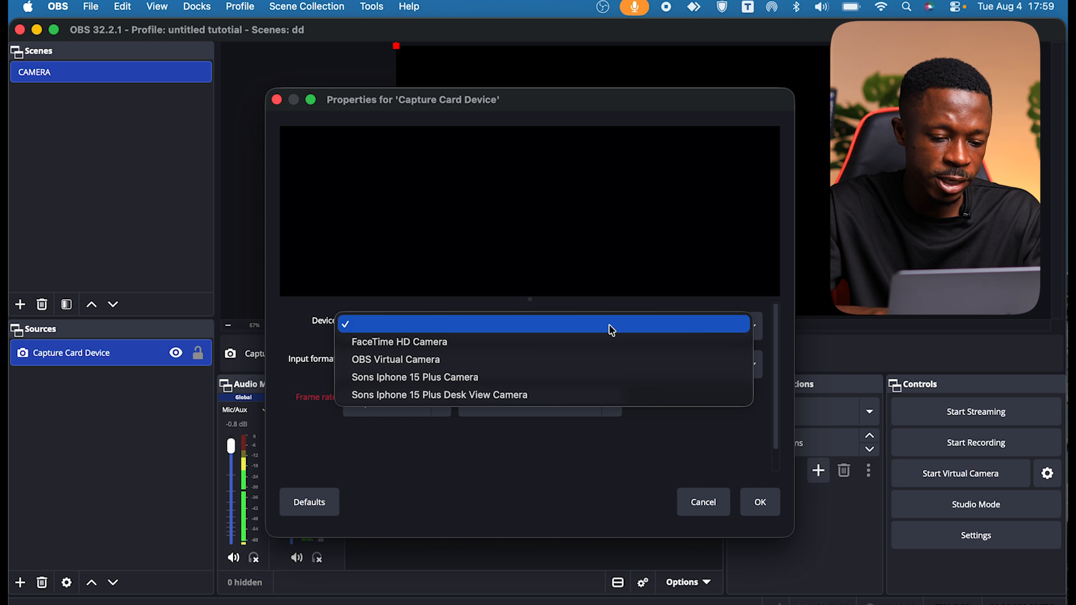
left_click(458, 348)
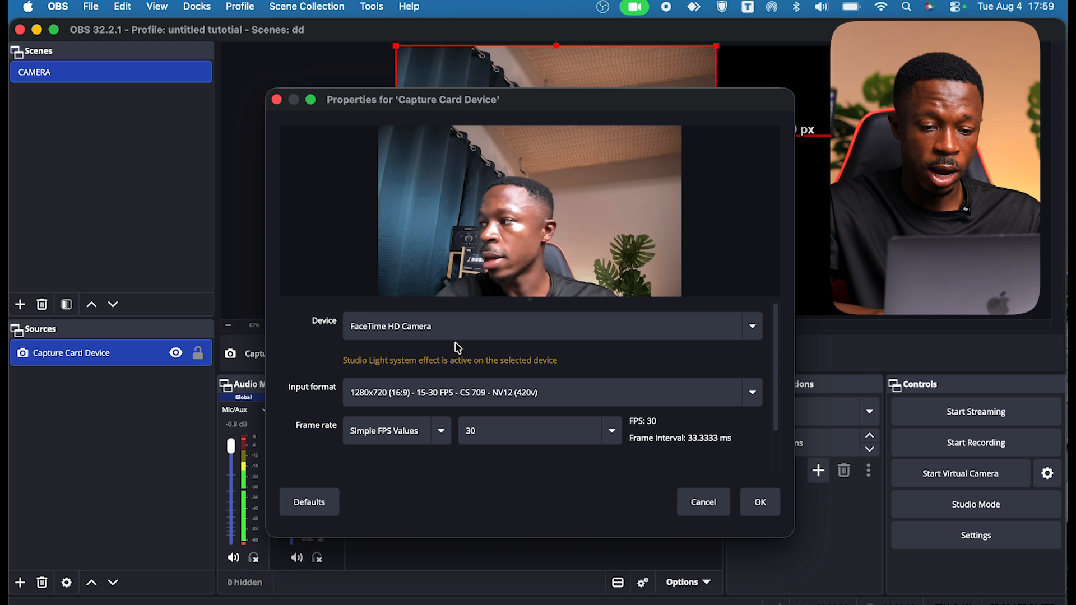
Step: Check the frame rate choices for the capture card source, keep 30, and confirm its properties
left_click(542, 433)
left_click(528, 431)
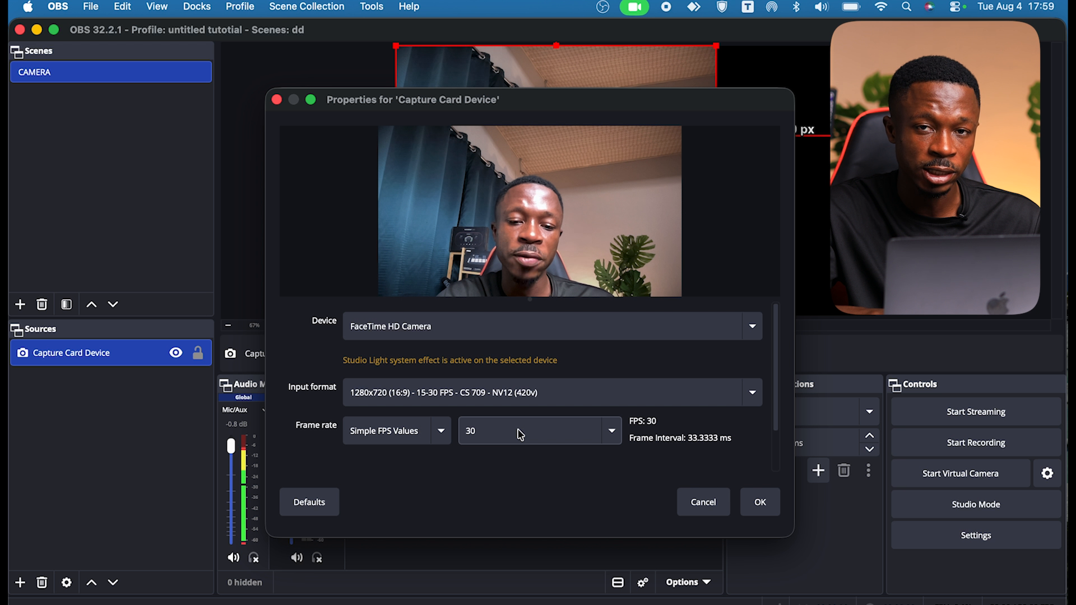
left_click(760, 502)
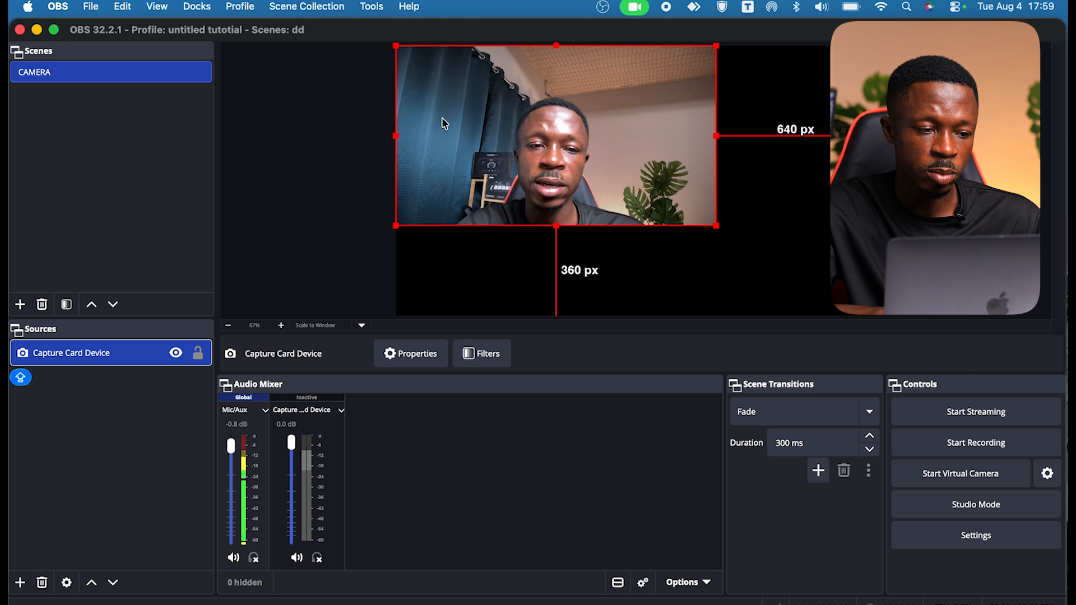
Step: Fit the Capture Card Device source to the screen in the CAMERA scene and deselect it
right_click(62, 75)
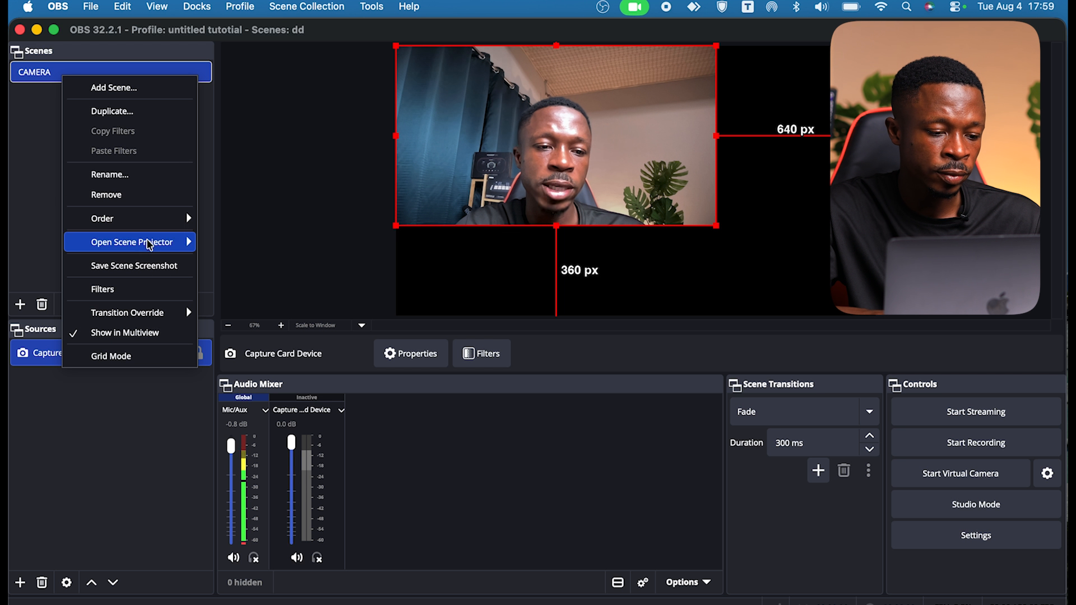
left_click(51, 355)
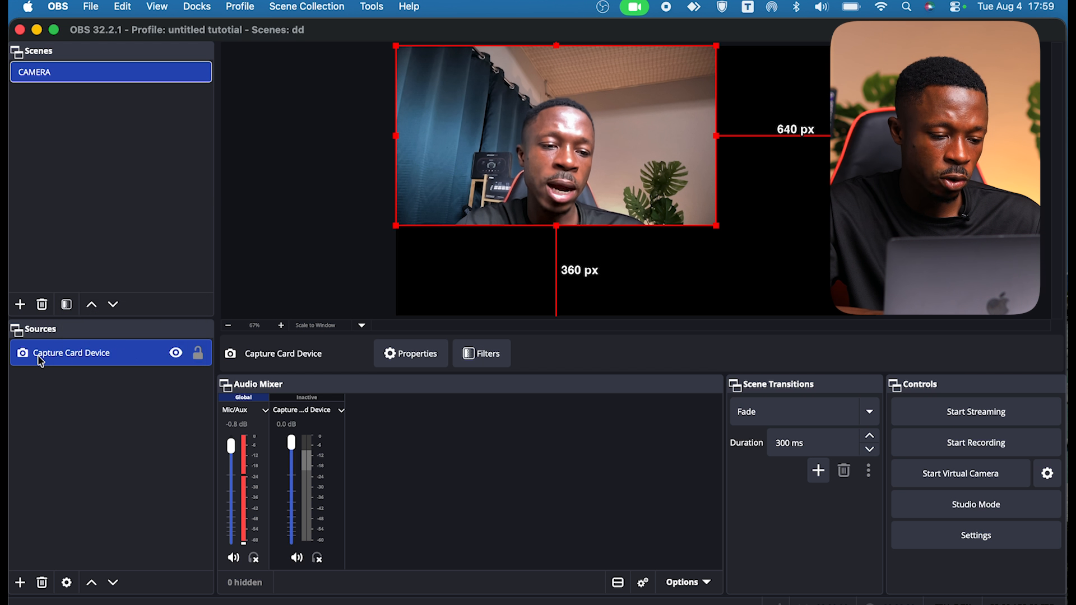
right_click(41, 360)
mouse_move(163, 295)
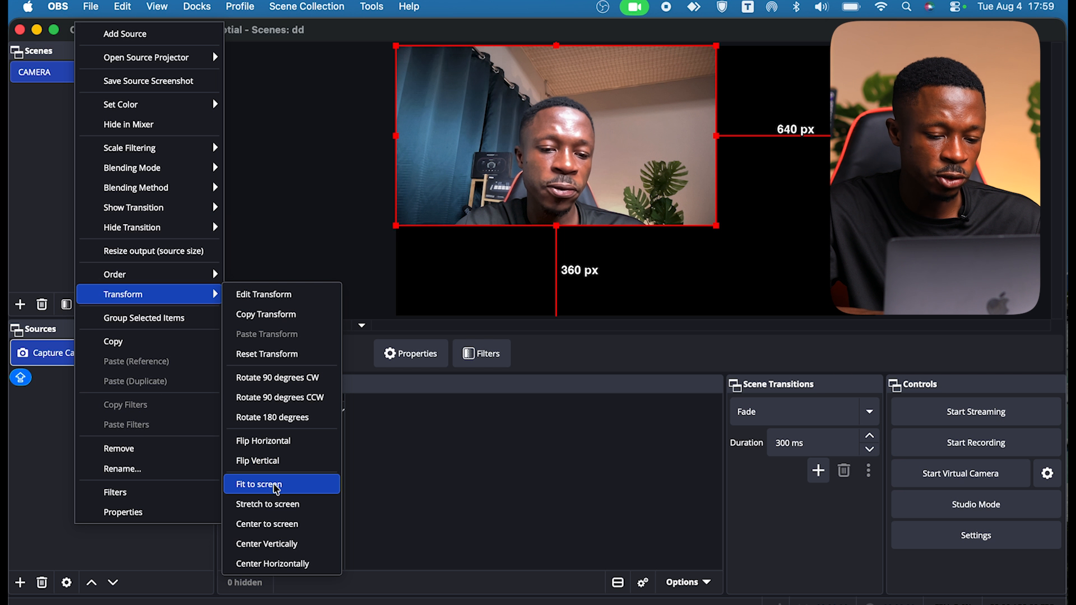
left_click(275, 484)
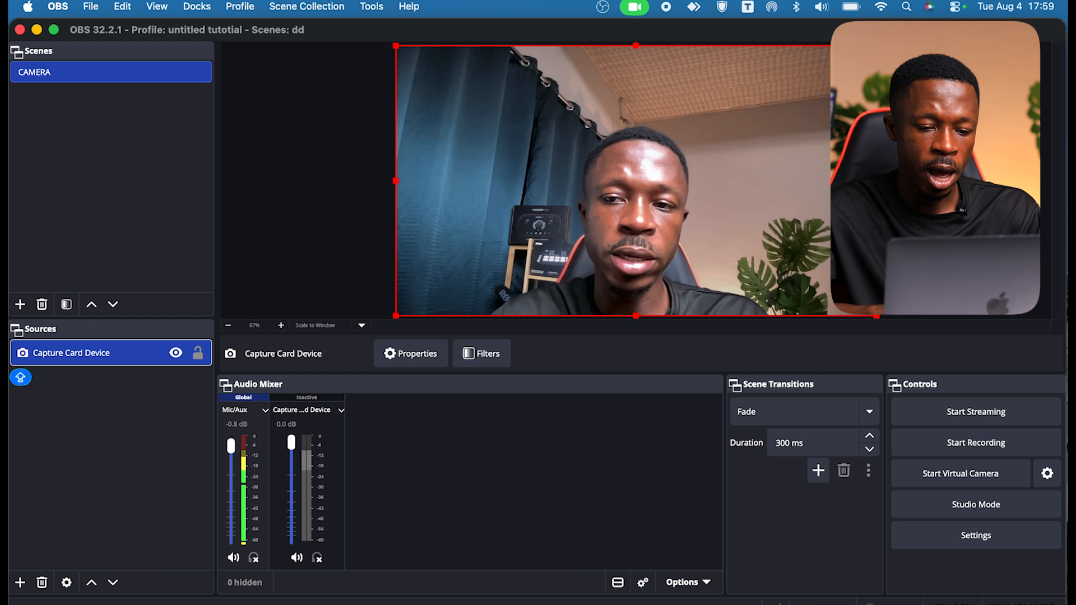
left_click(920, 275)
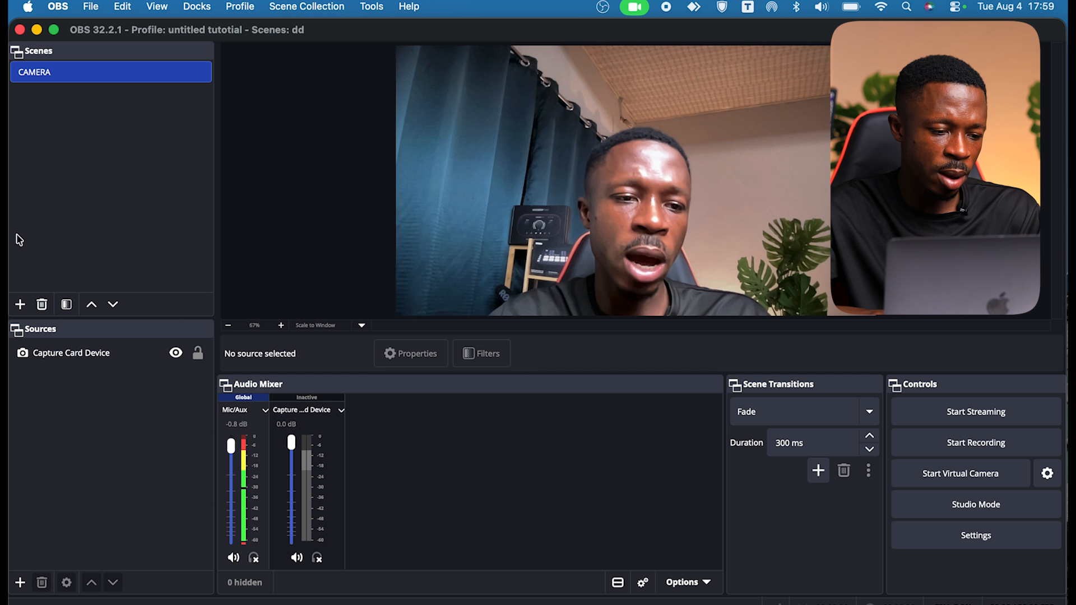
Step: Add a new scene named SCREEN RECORDING
left_click(19, 304)
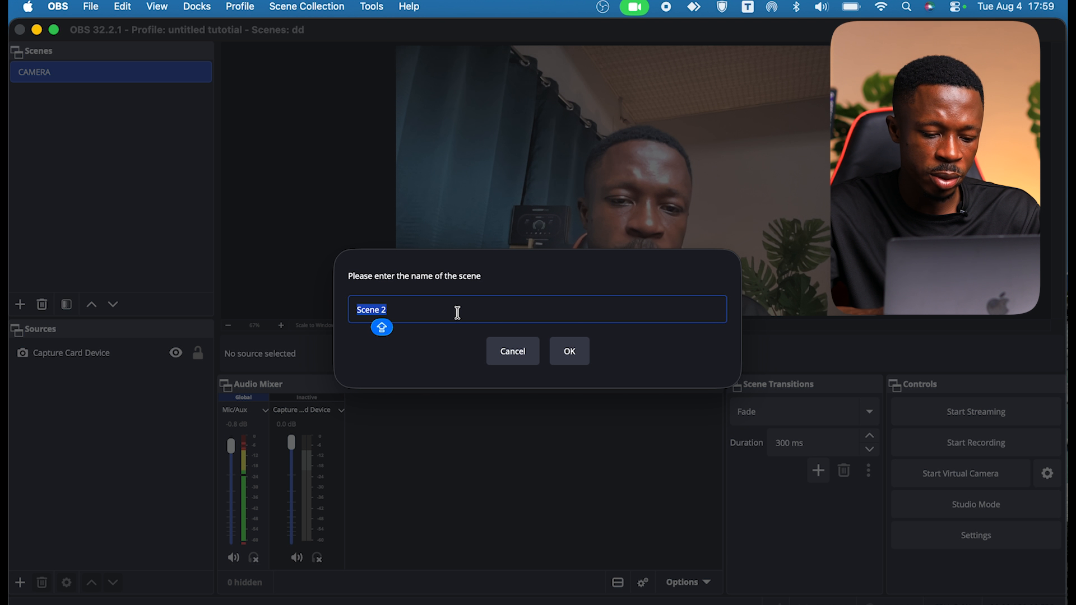
type("sc")
key("BackSpace")
key("BackSpace")
type("SCRE")
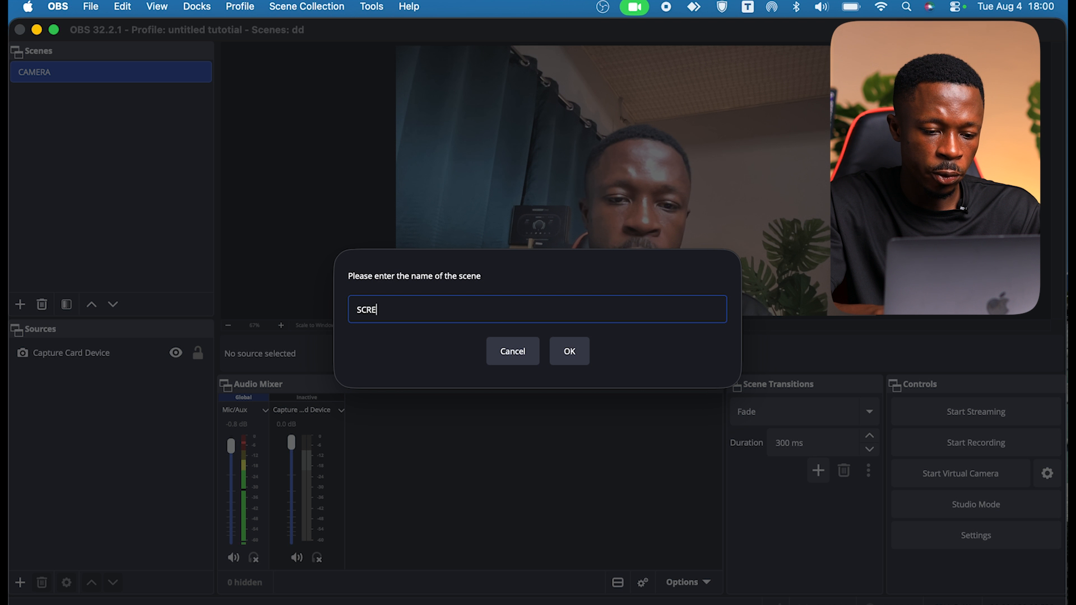
type("EN RECO")
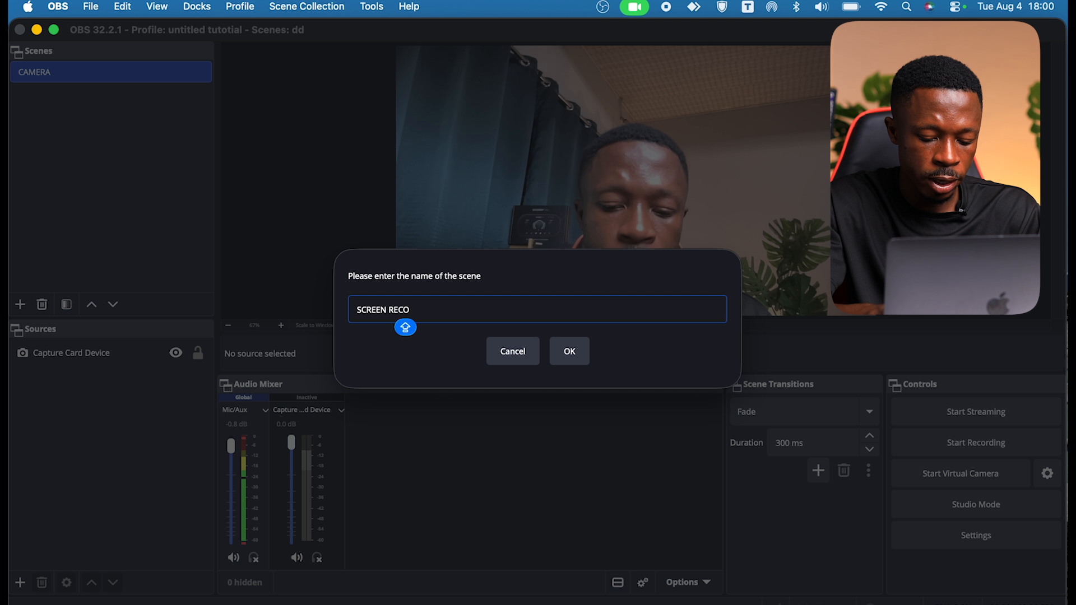
type("RDING")
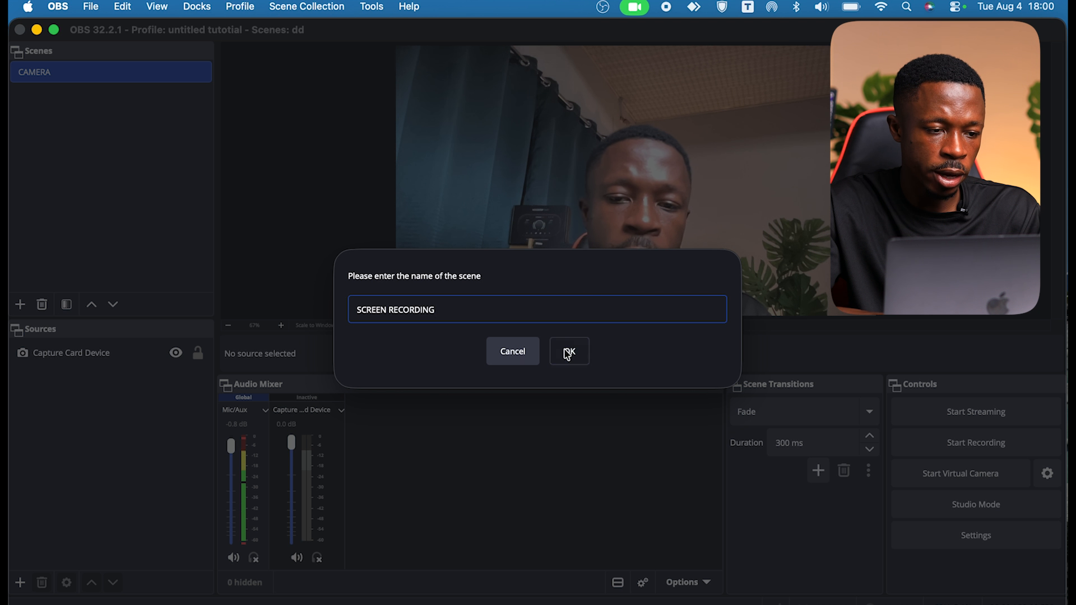
left_click(567, 353)
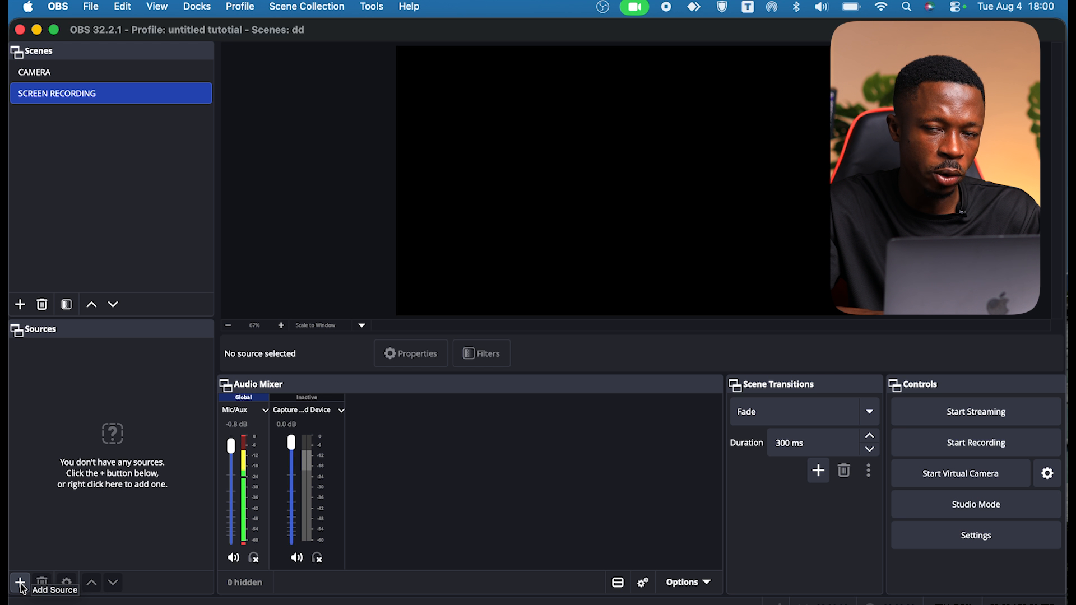
Step: Add a new macOS Screen Capture source to the SCREEN RECORDING scene
left_click(20, 583)
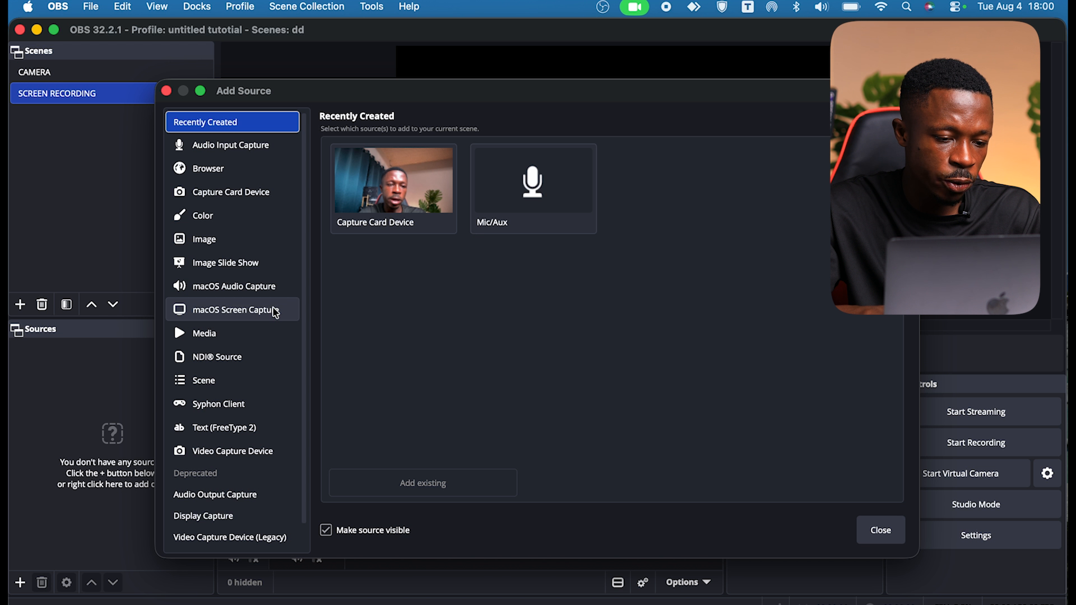
left_click(275, 314)
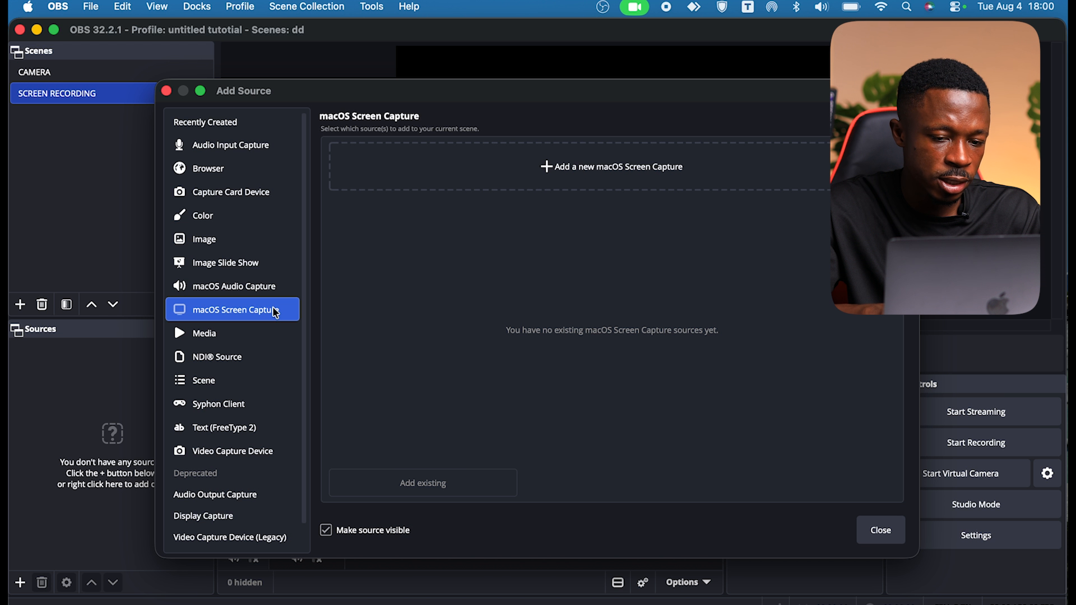
left_click(548, 168)
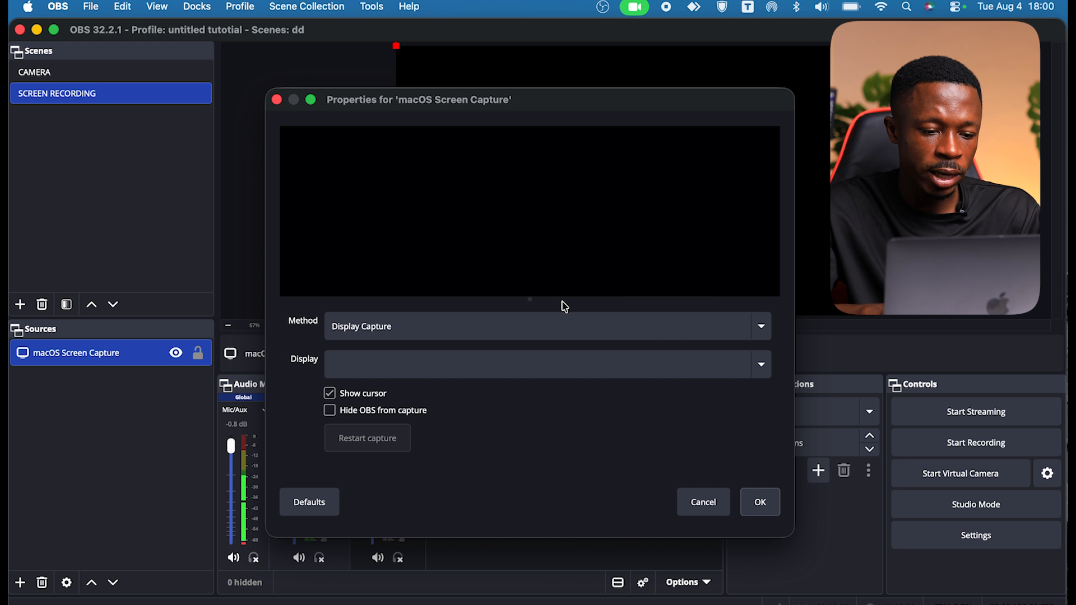
Step: Set the screen capture to Application Capture on the Built-in Retina Display and allow direct access to the screen and audio
left_click(530, 325)
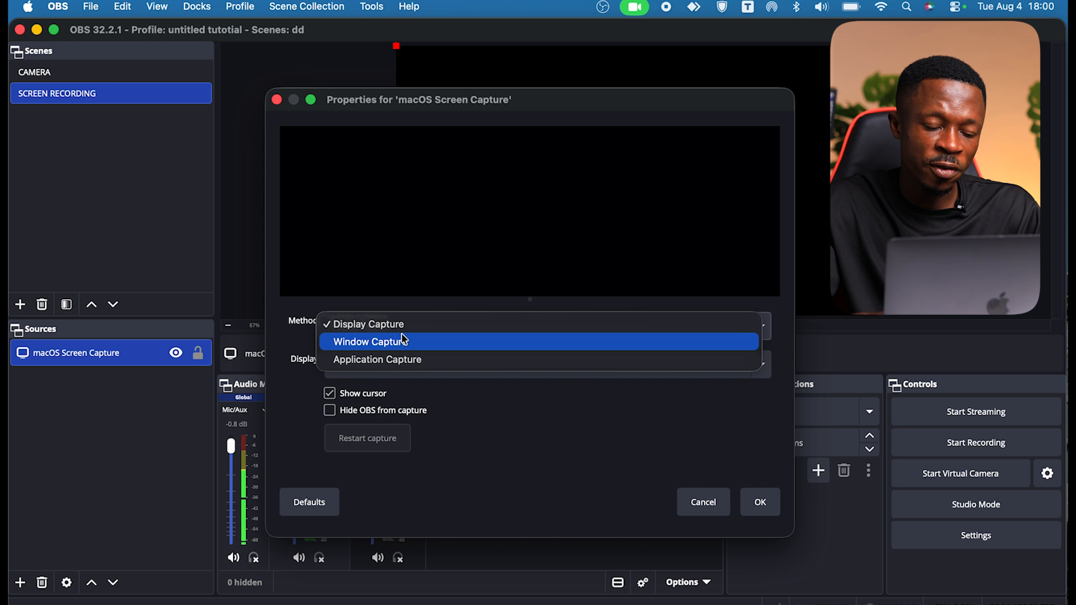
left_click(406, 363)
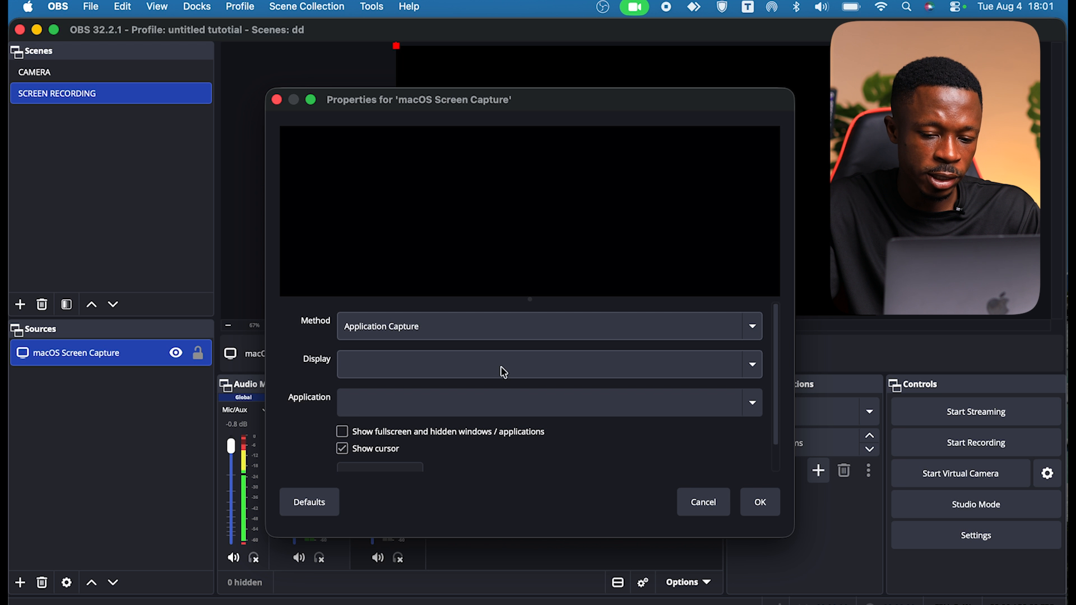
left_click(751, 368)
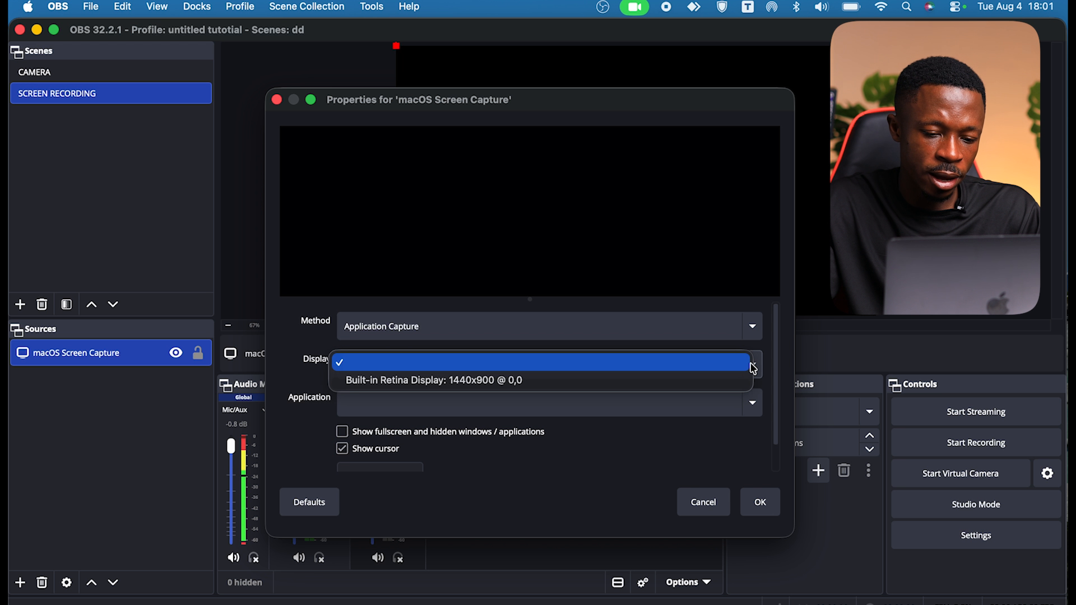
left_click(737, 363)
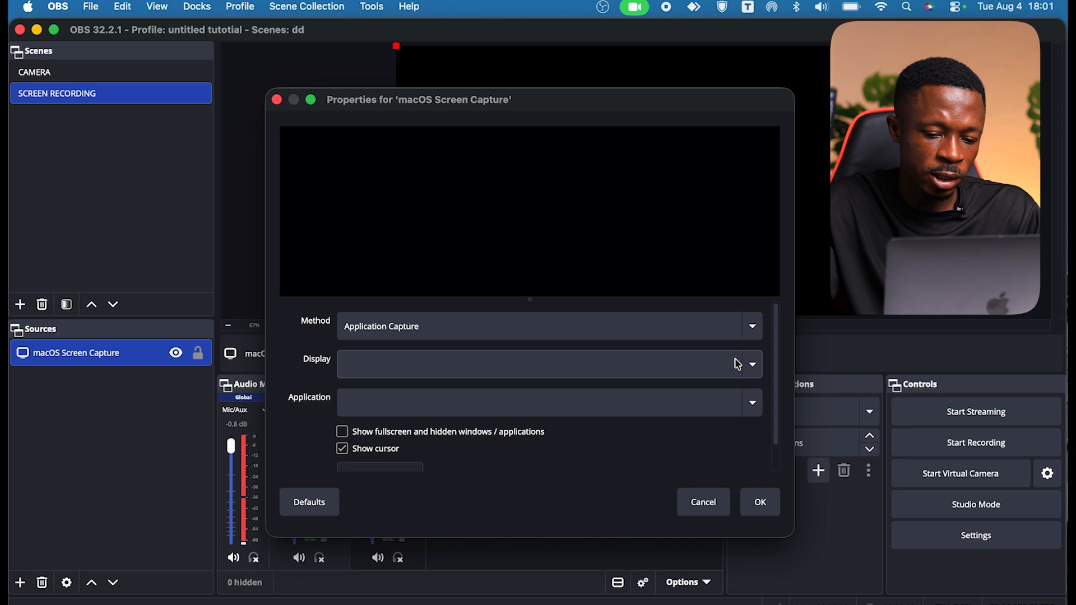
left_click(737, 365)
left_click(616, 377)
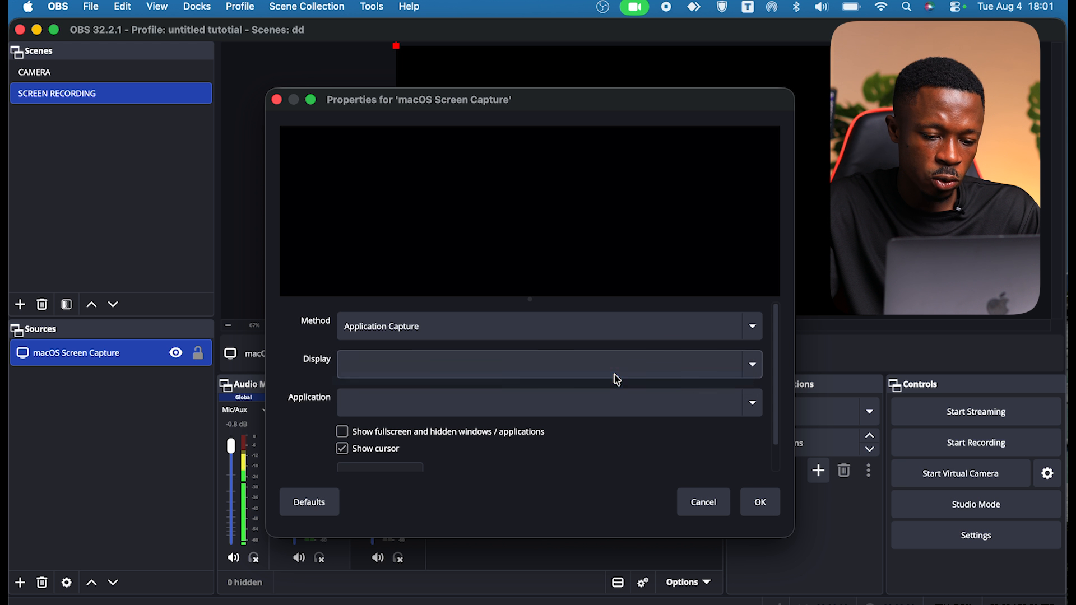
left_click(660, 418)
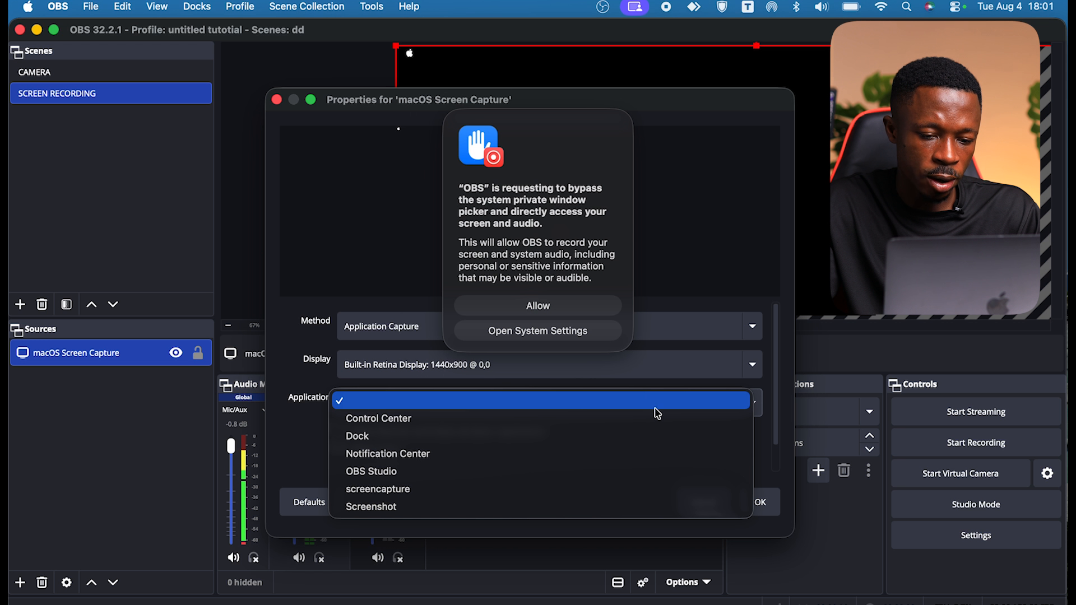
left_click(575, 312)
Step: Try Control Center and Notification Center as the captured application
left_click(596, 413)
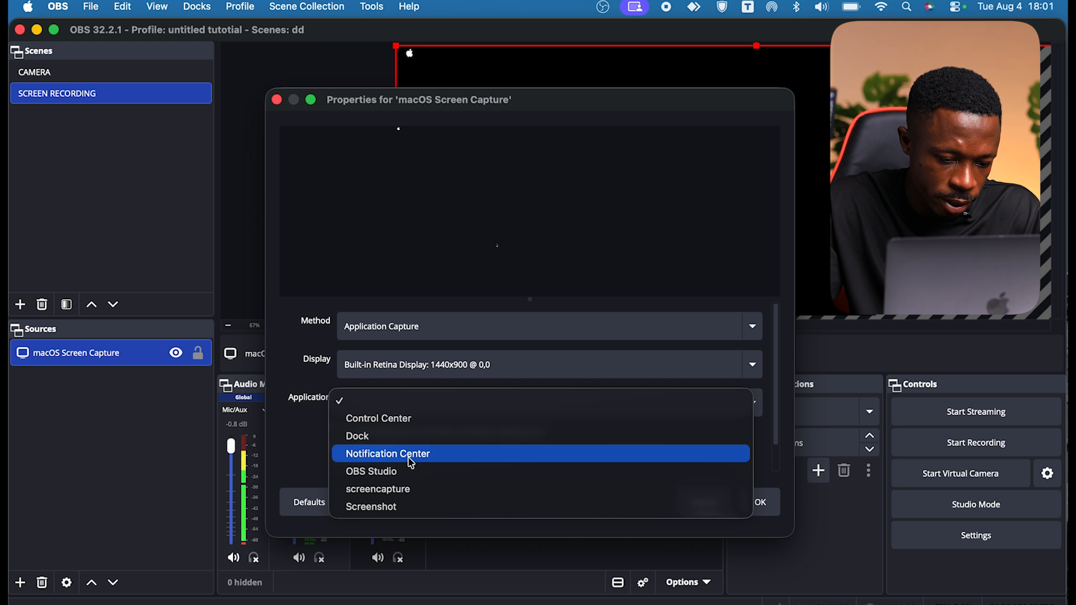
left_click(402, 420)
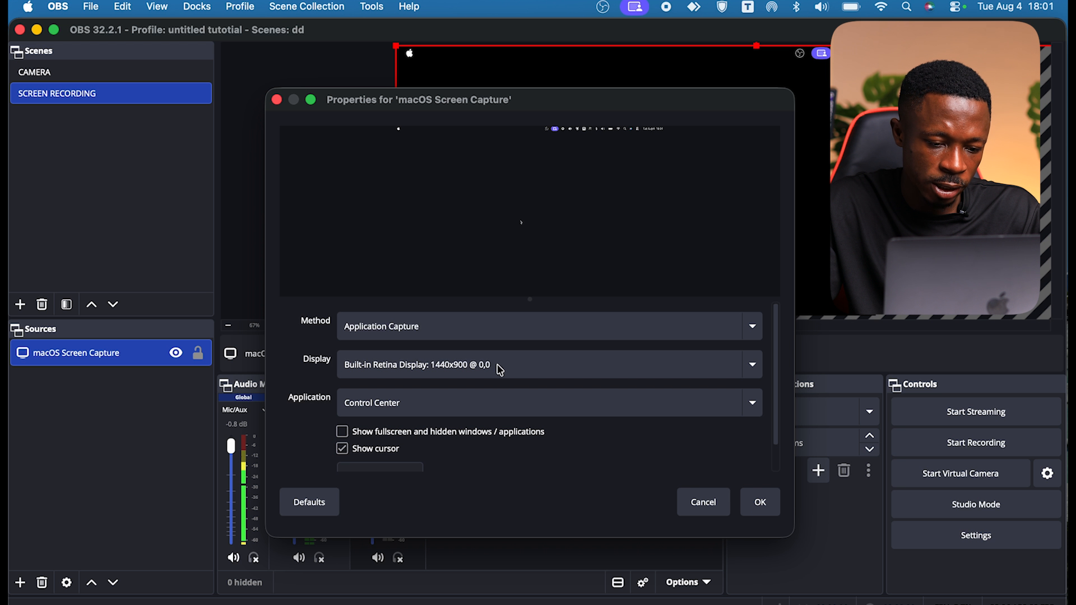
left_click(480, 371)
left_click(473, 370)
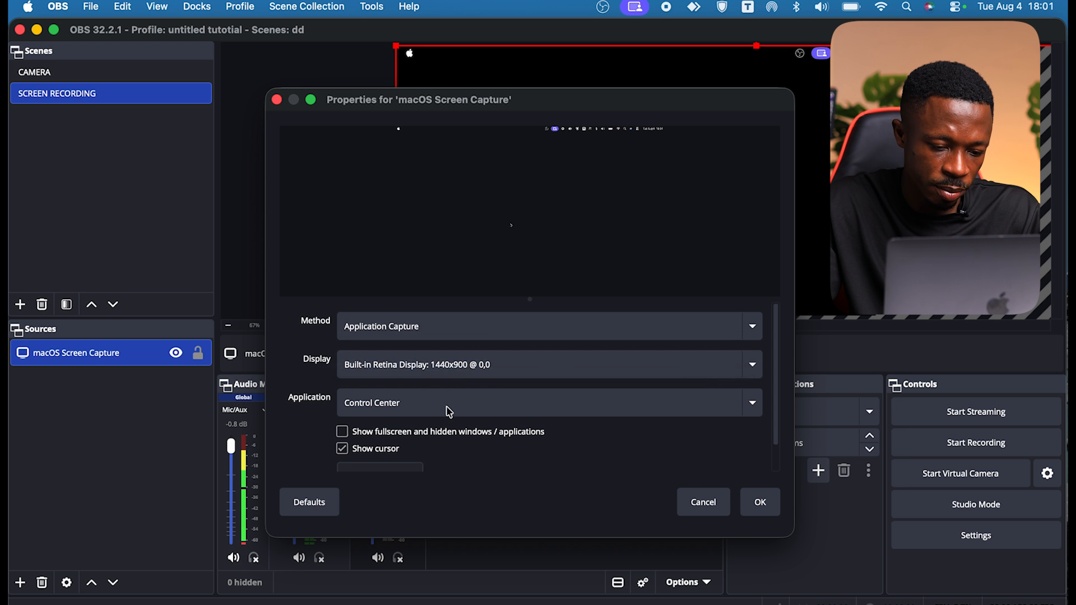
left_click(450, 403)
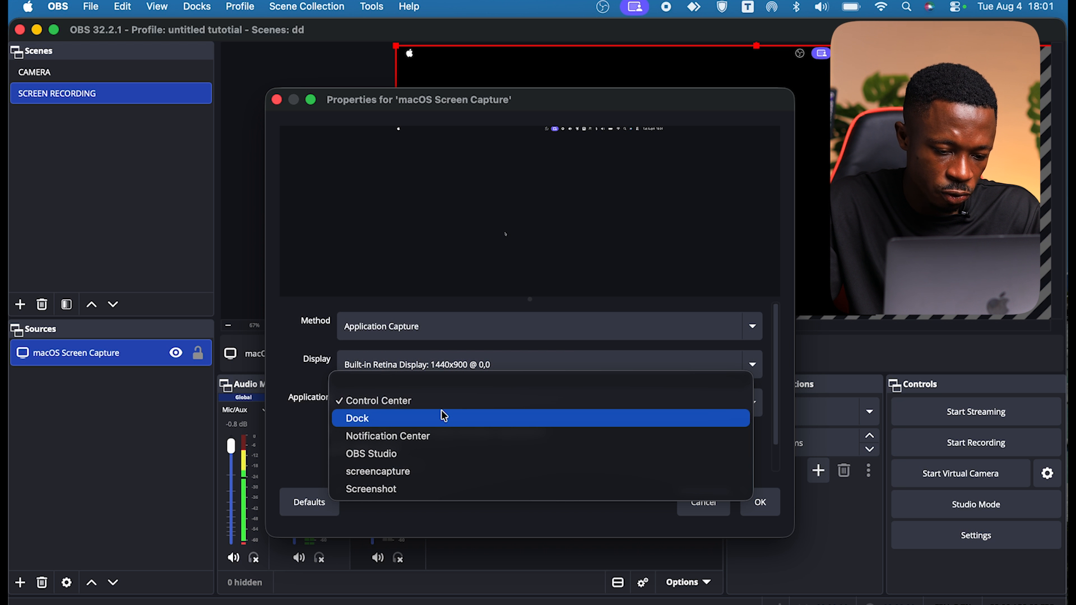
left_click(428, 441)
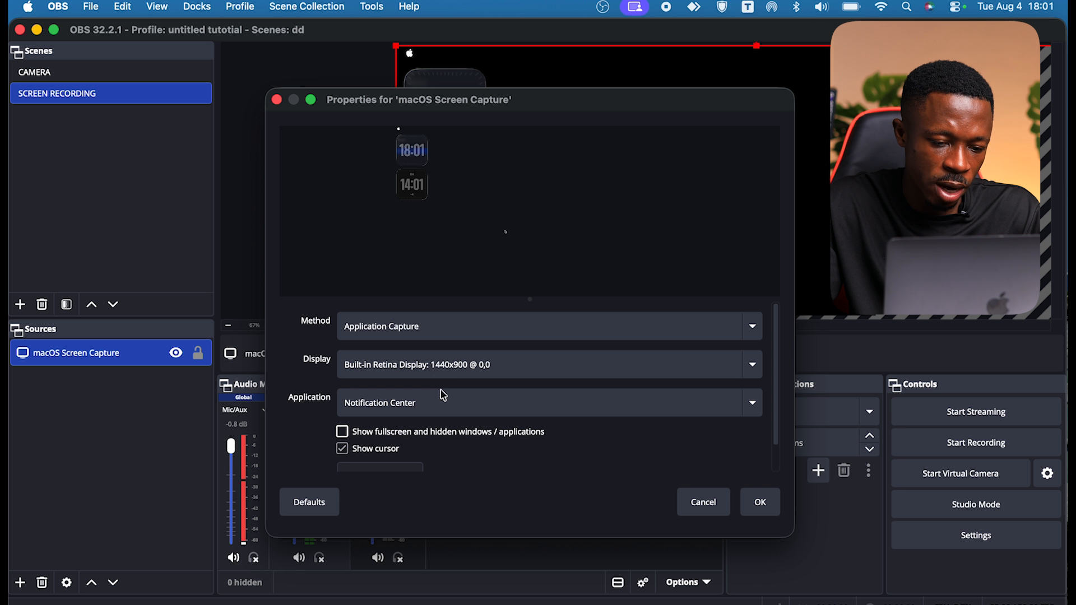
Step: Try the Window Capture and Display Capture methods and look over their available windows and displays
left_click(446, 316)
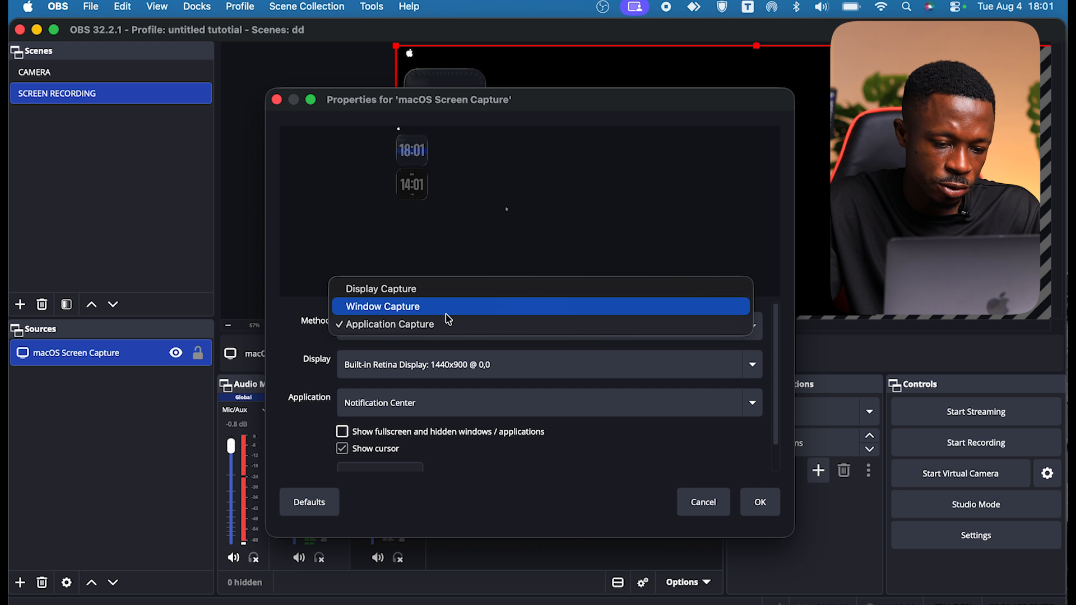
left_click(405, 312)
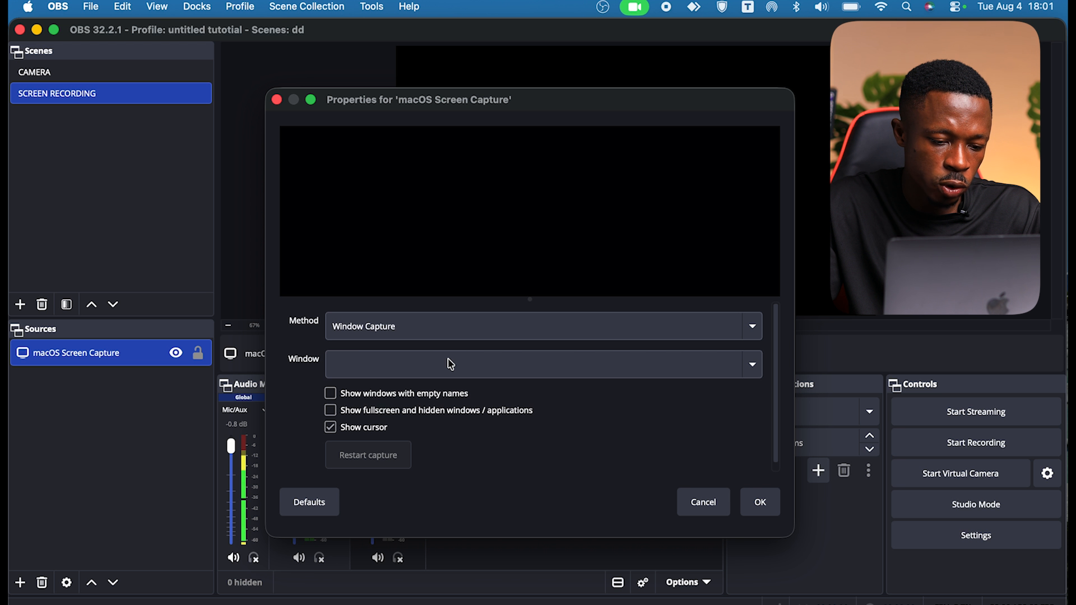
left_click(448, 363)
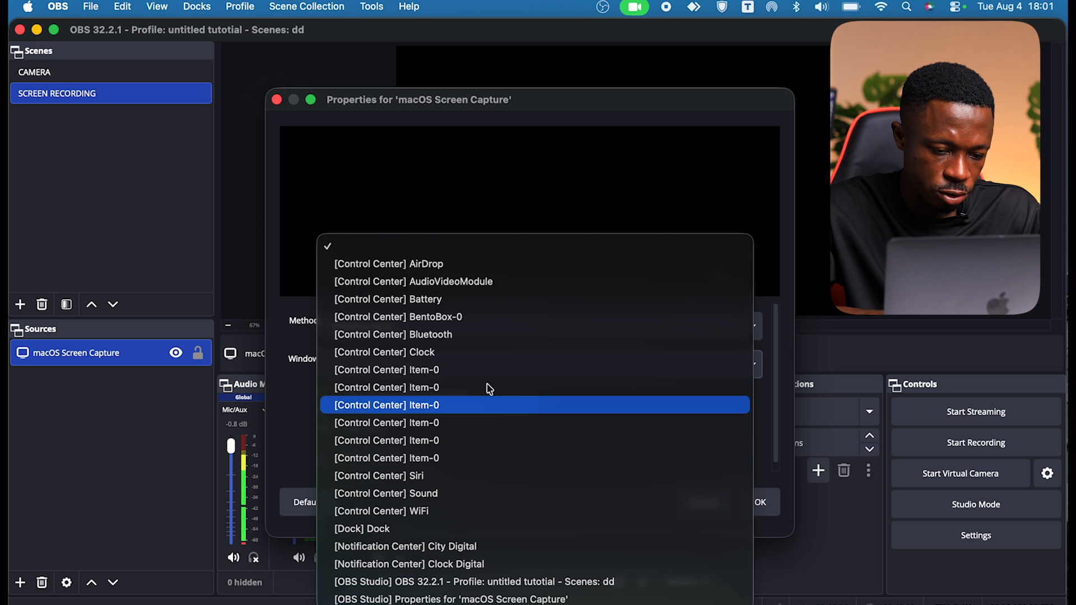
left_click(521, 216)
left_click(435, 330)
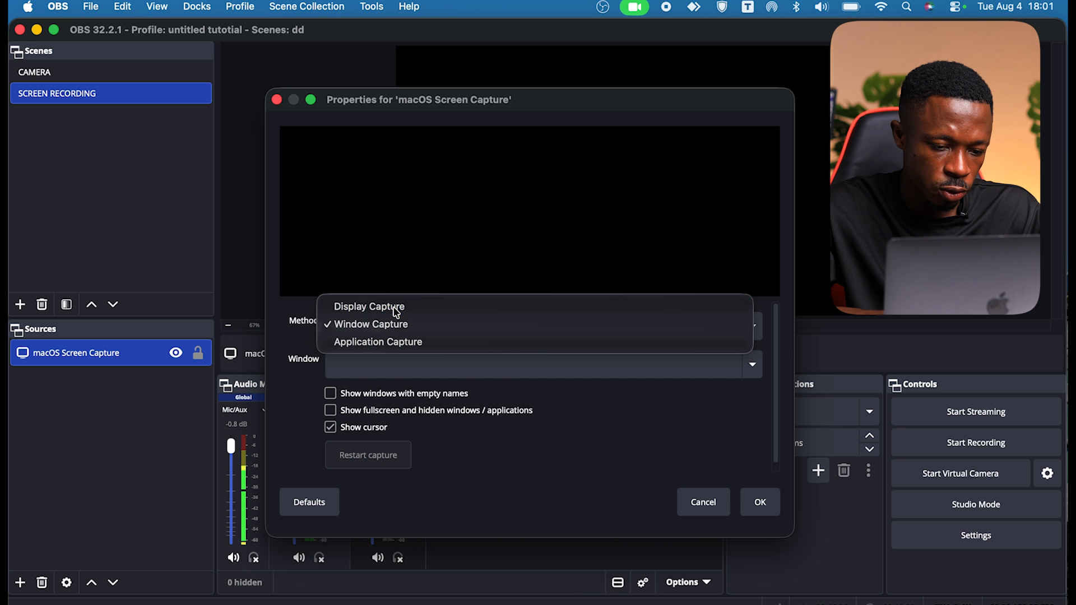
left_click(401, 307)
left_click(429, 363)
left_click(429, 364)
Step: Set the screen capture method to Application Capture with Dock as the application, and confirm the source properties
left_click(440, 327)
left_click(407, 362)
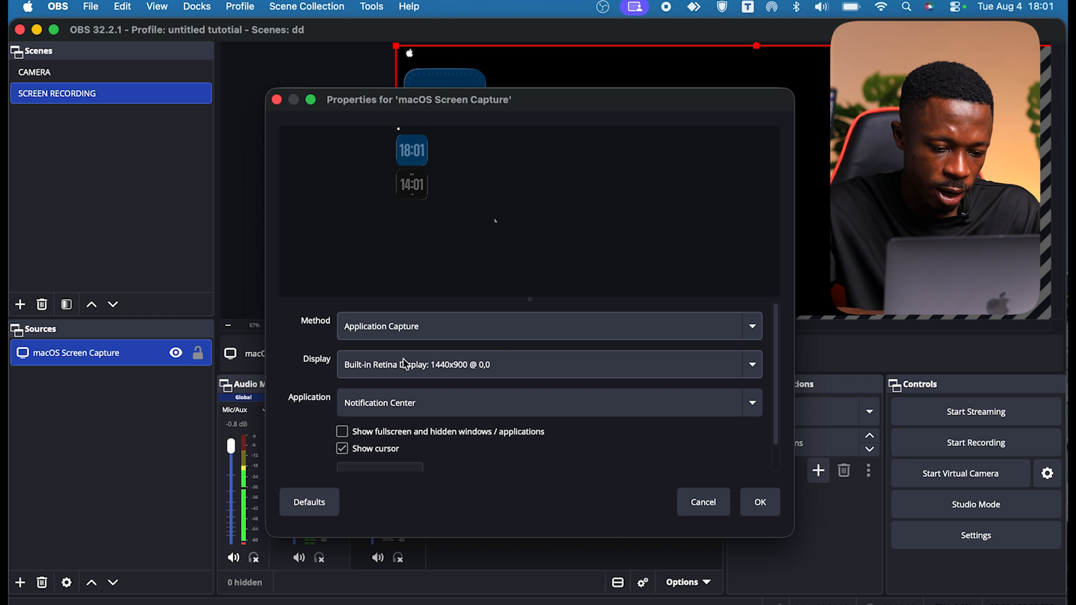
left_click(430, 406)
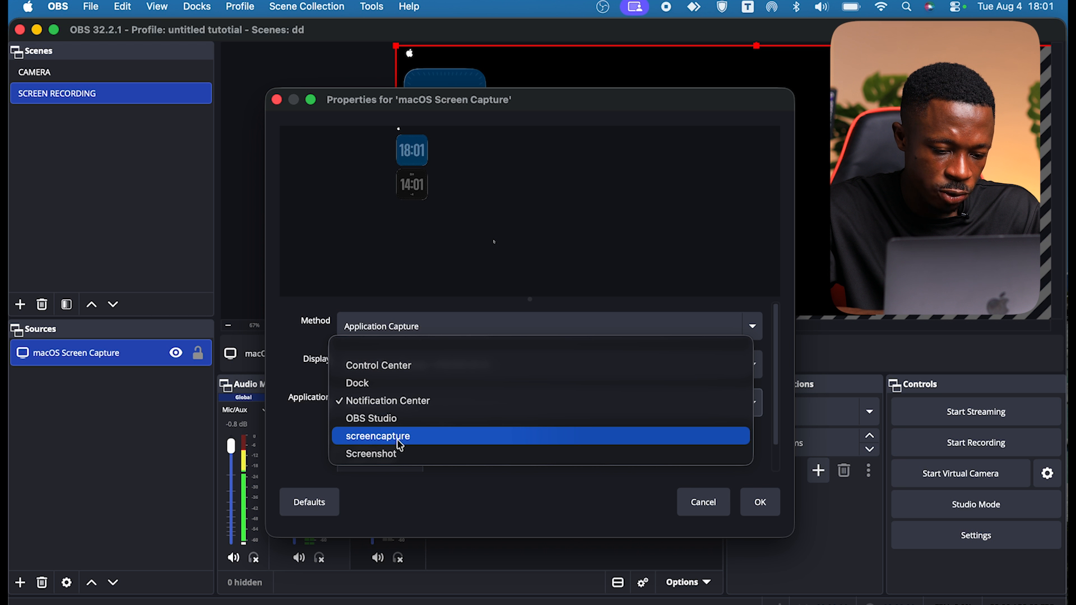
left_click(392, 384)
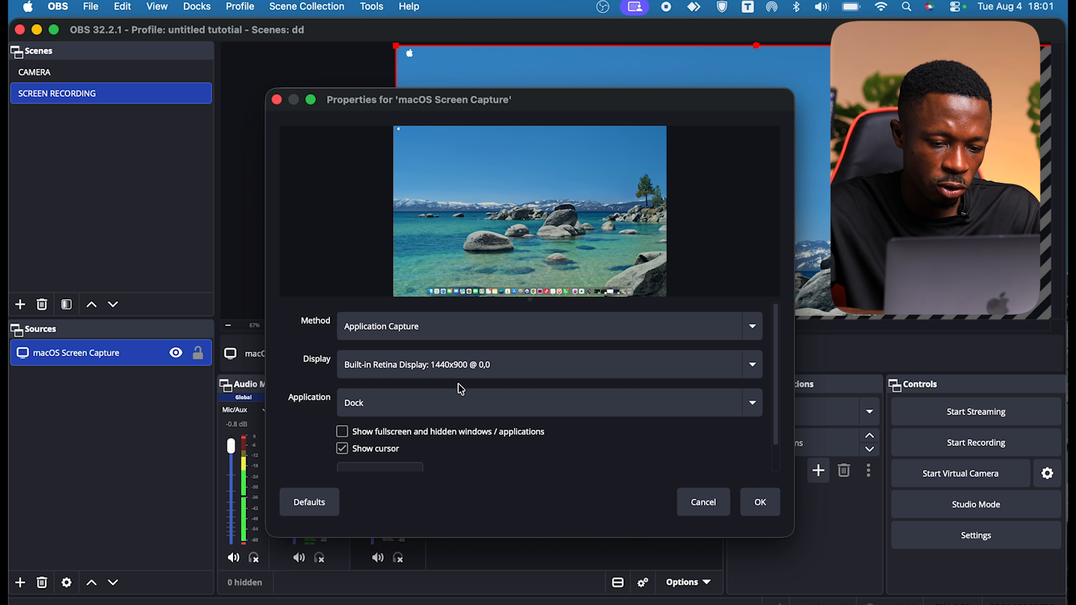
left_click(760, 503)
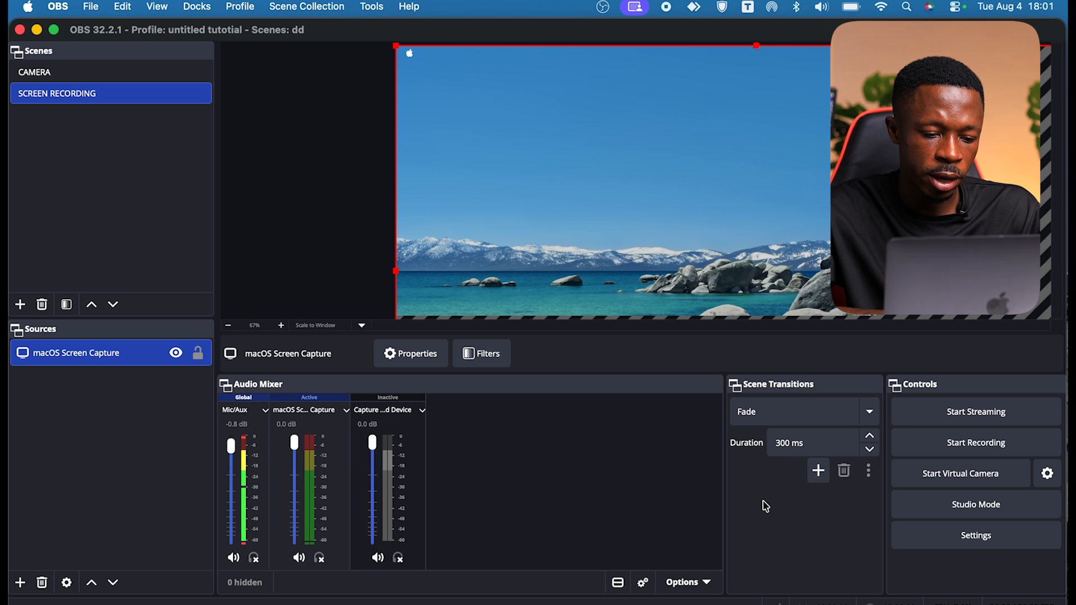
Step: Fit the macOS Screen Capture source to the screen in the SCREEN RECORDING scene
right_click(87, 363)
mouse_move(197, 293)
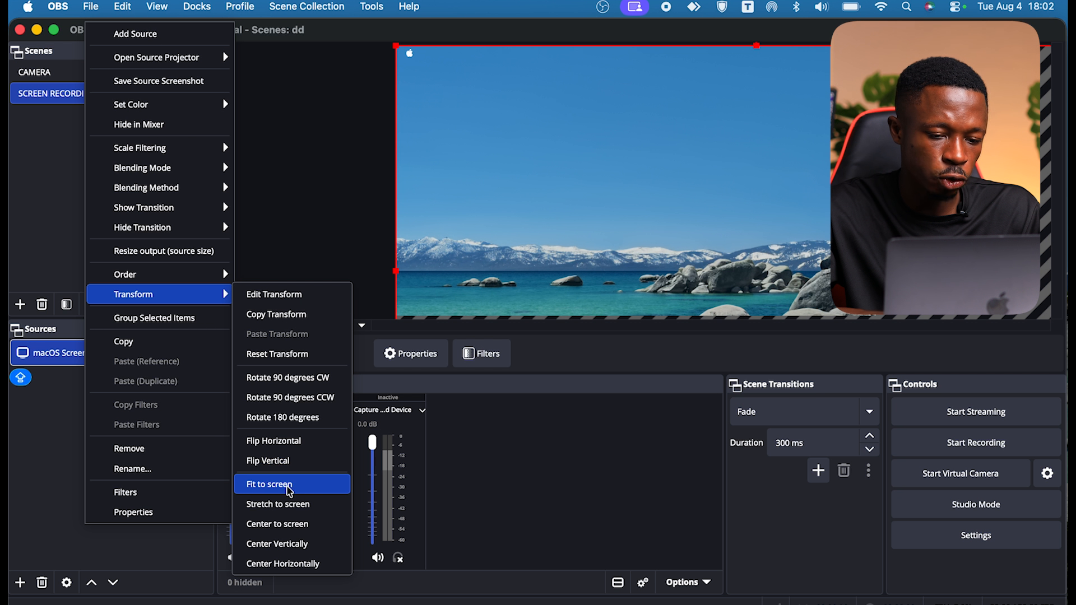
left_click(274, 484)
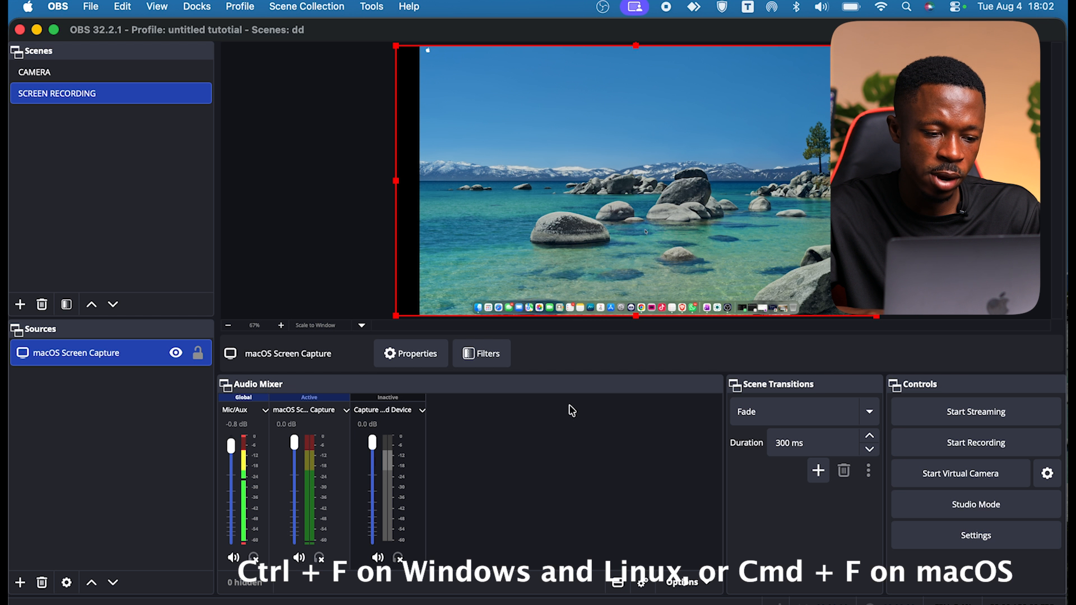
left_click(89, 443)
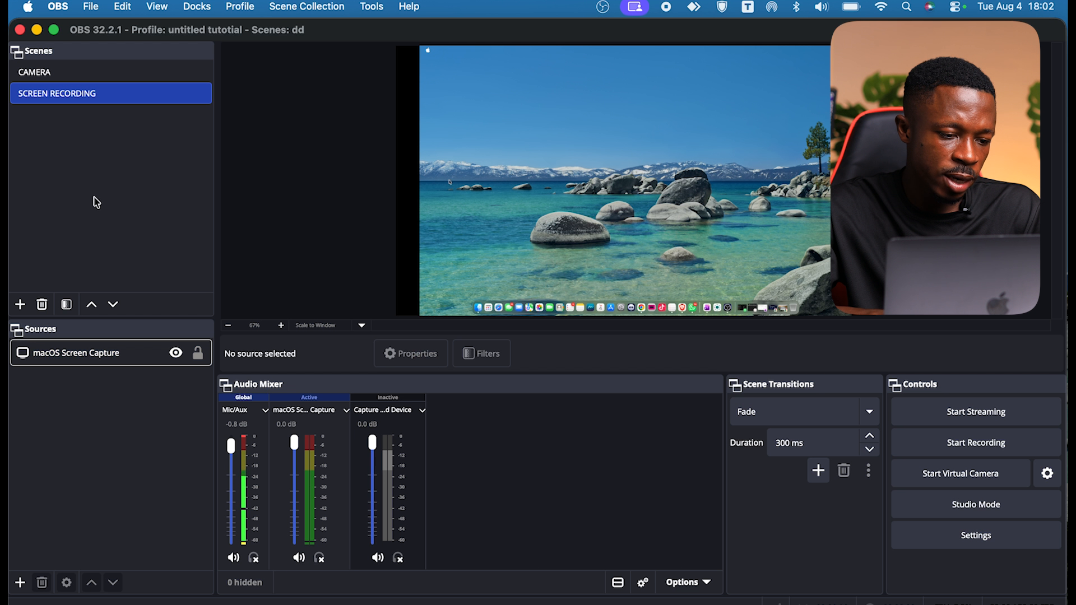
Step: Create a new scene named CAMERA + SCREEN RECORDING
left_click(20, 305)
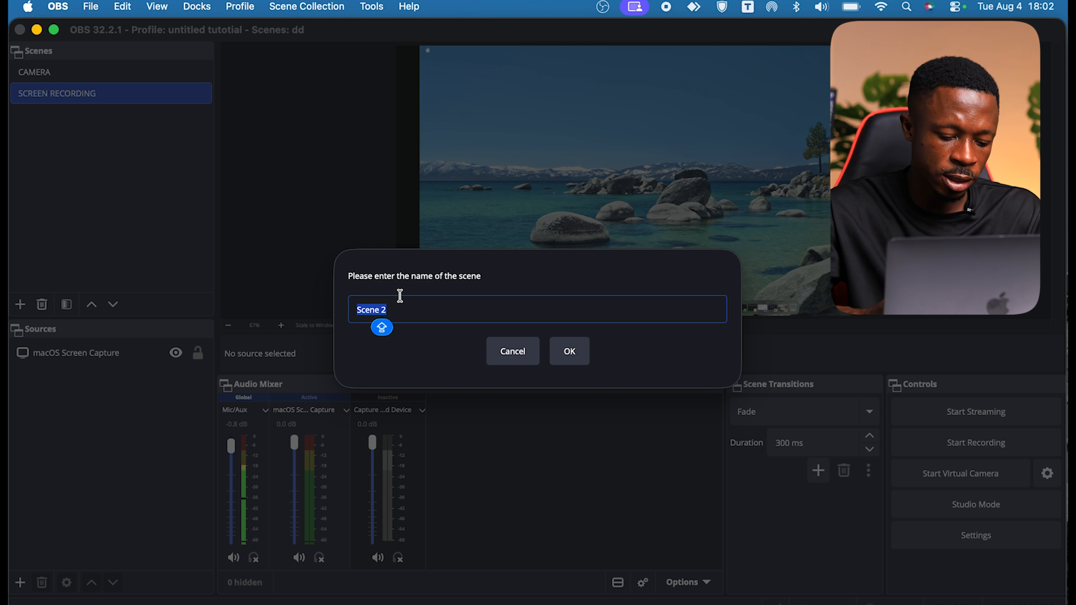
type("cAMERA =")
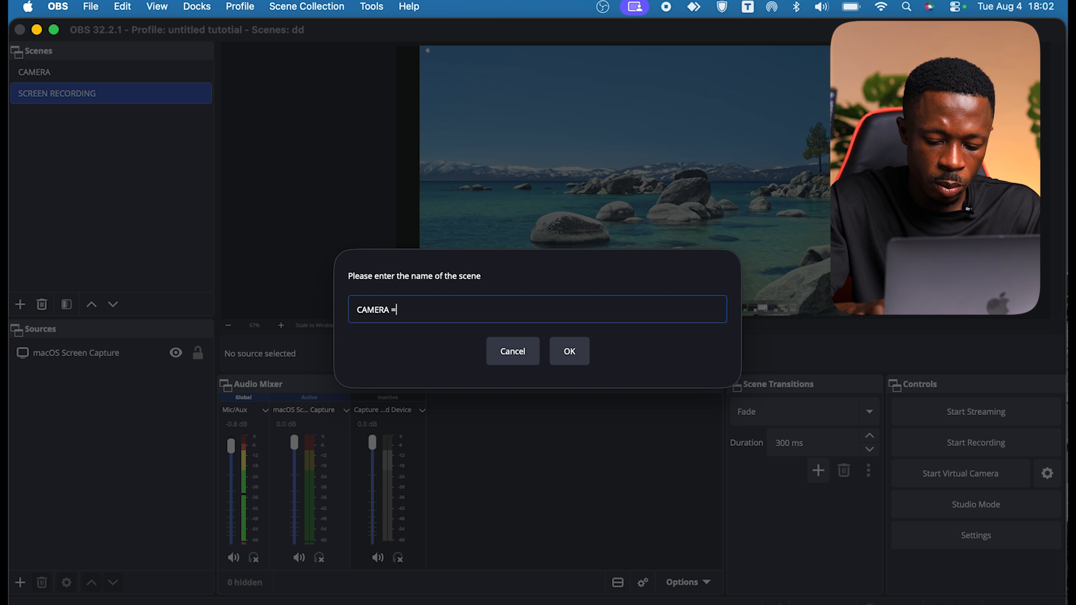
key("BackSpace")
type("+ ")
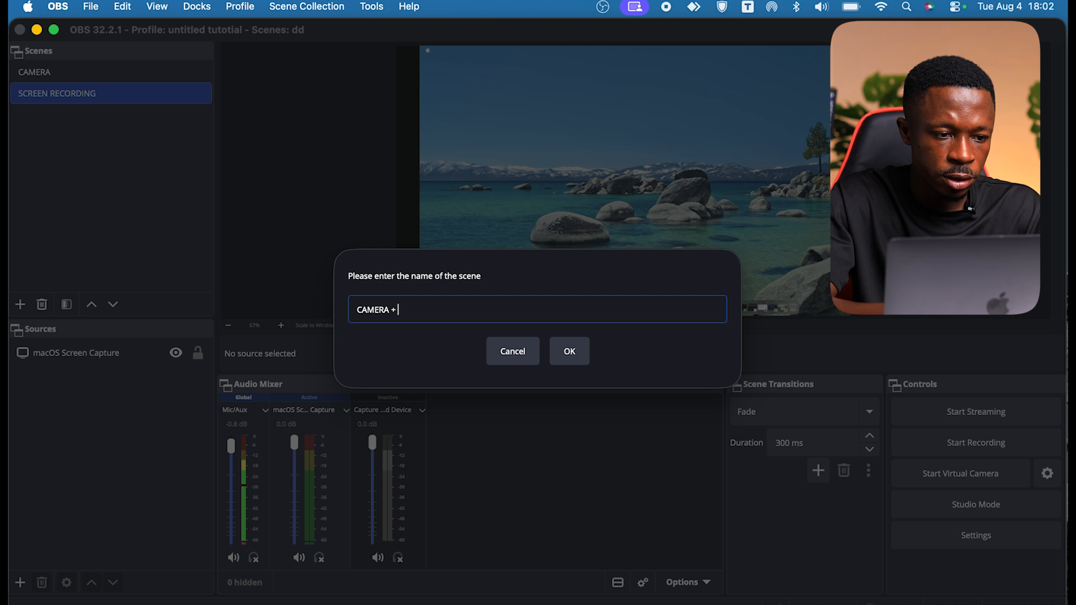
type("SCREN ")
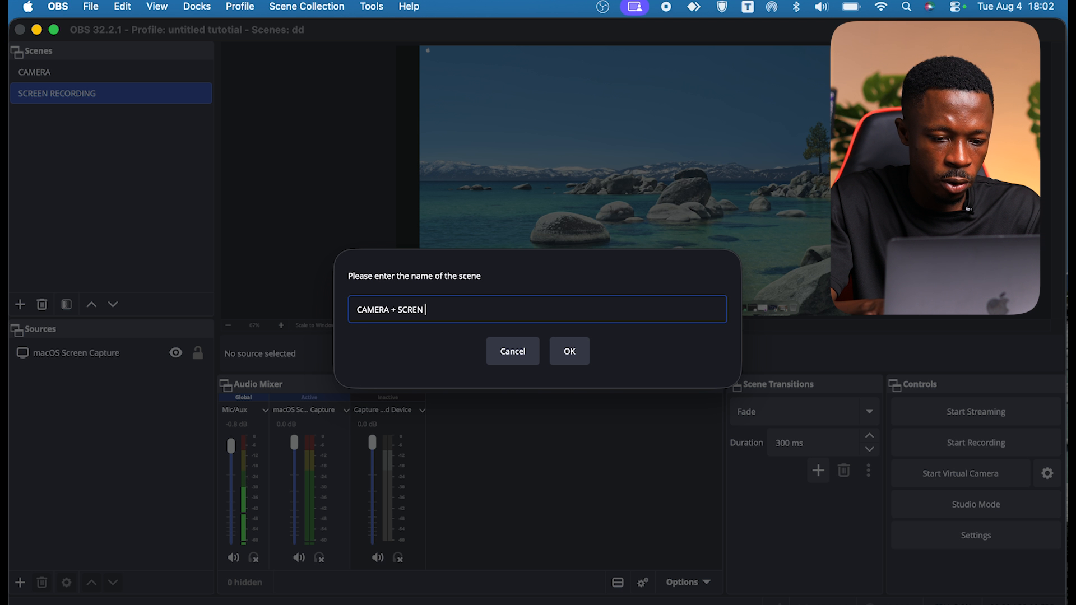
key("BackSpace")
key("BackSpace")
type("EN")
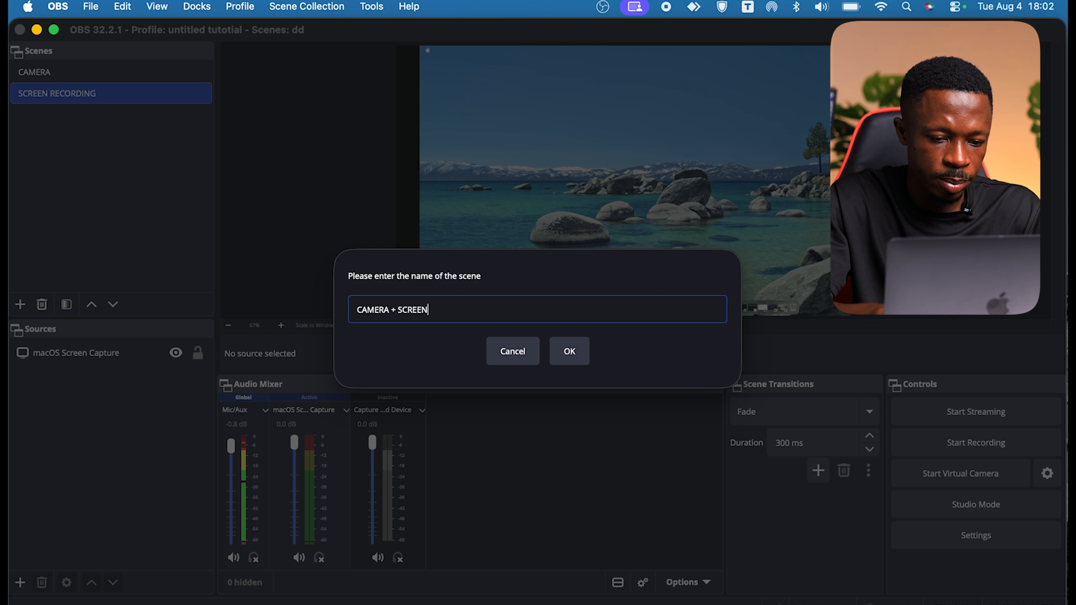
type(" S")
type("ECORDING")
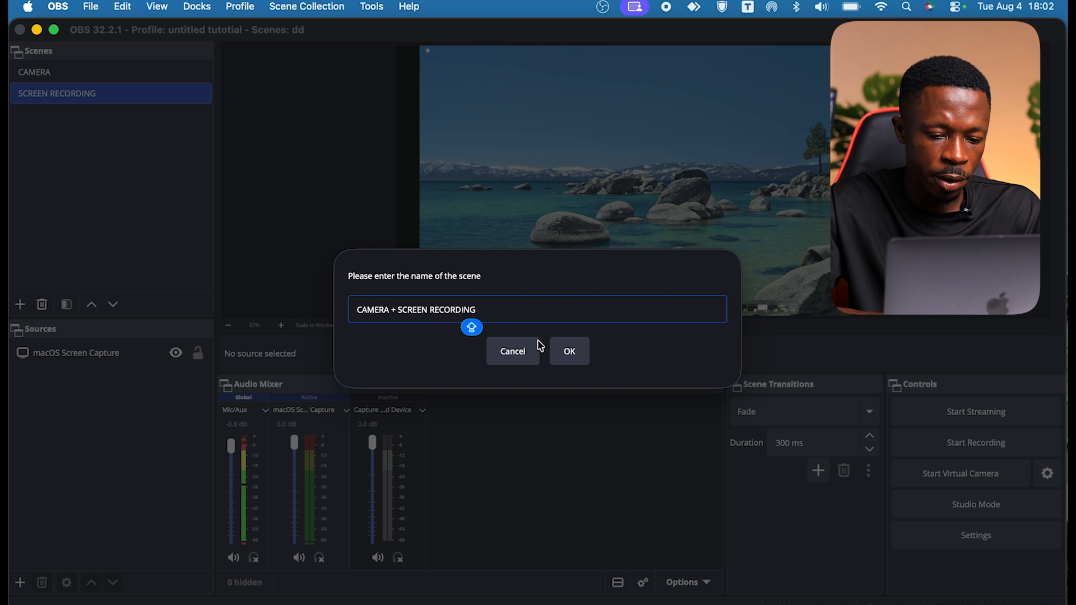
left_click(569, 353)
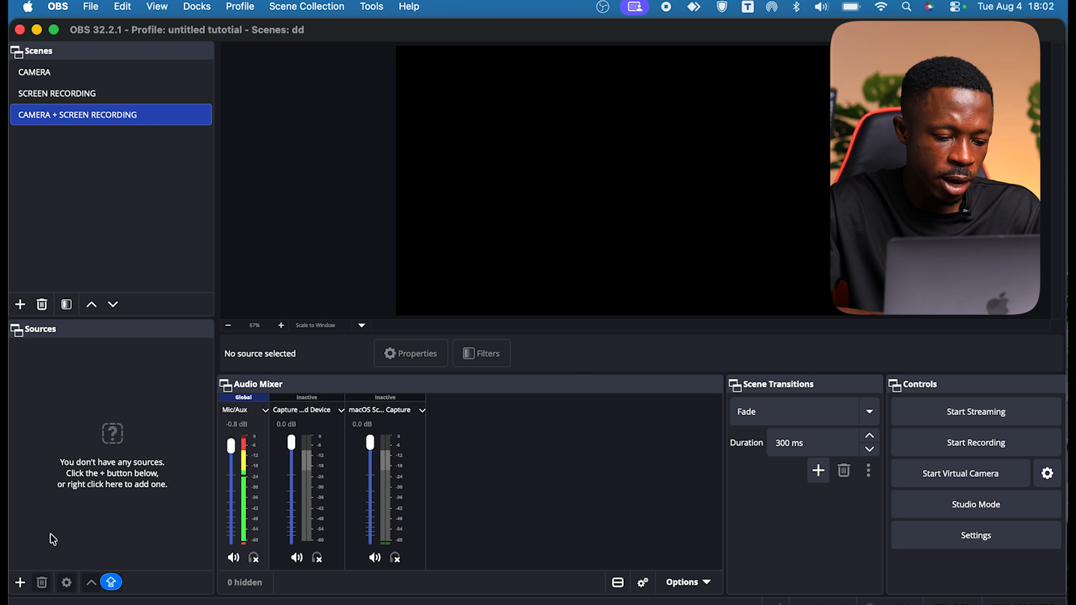
Step: Add the existing CAMERA and SCREEN RECORDING scenes as visible sources in the CAMERA + SCREEN RECORDING scene
left_click(20, 583)
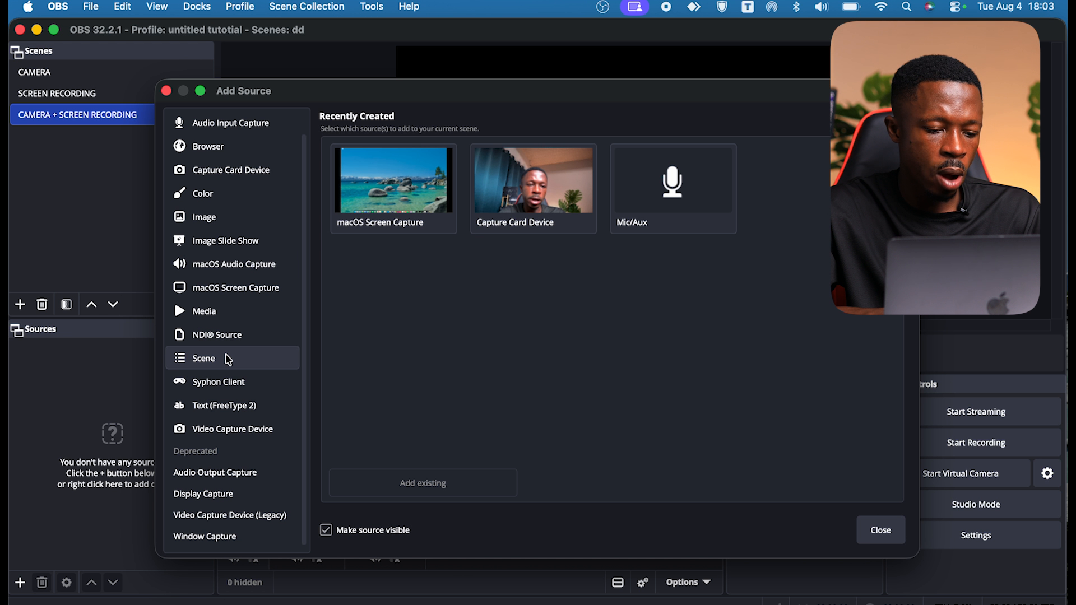
left_click(228, 359)
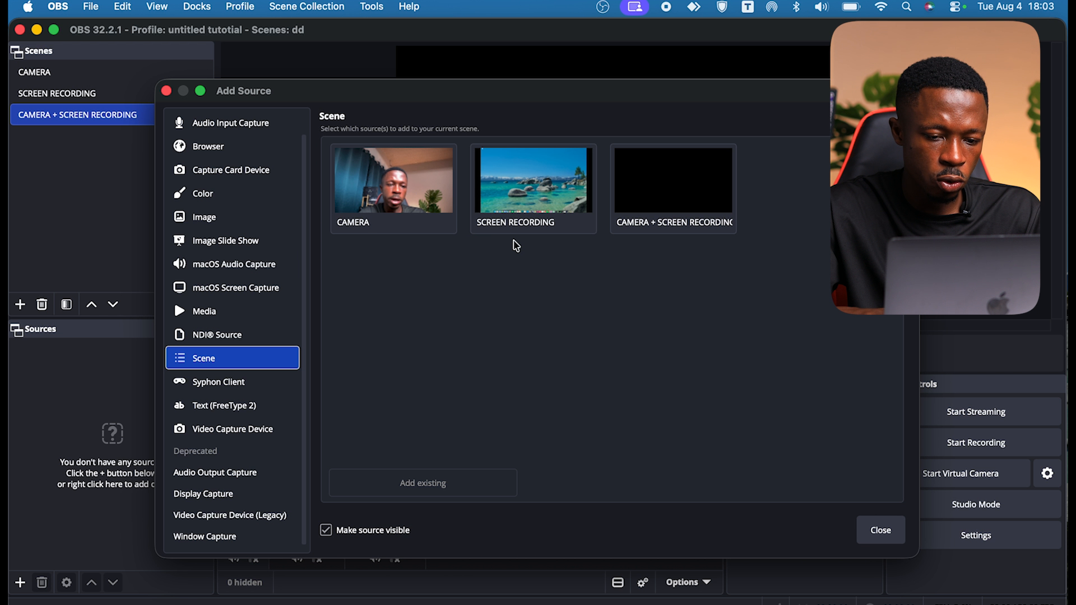
left_click(392, 183)
left_click(511, 194)
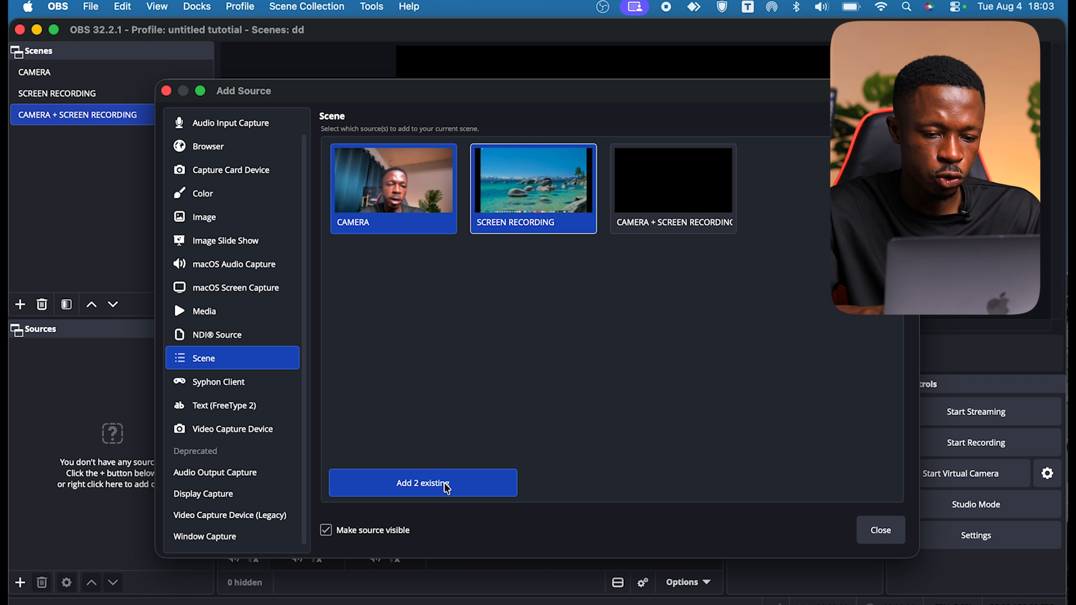
left_click(446, 486)
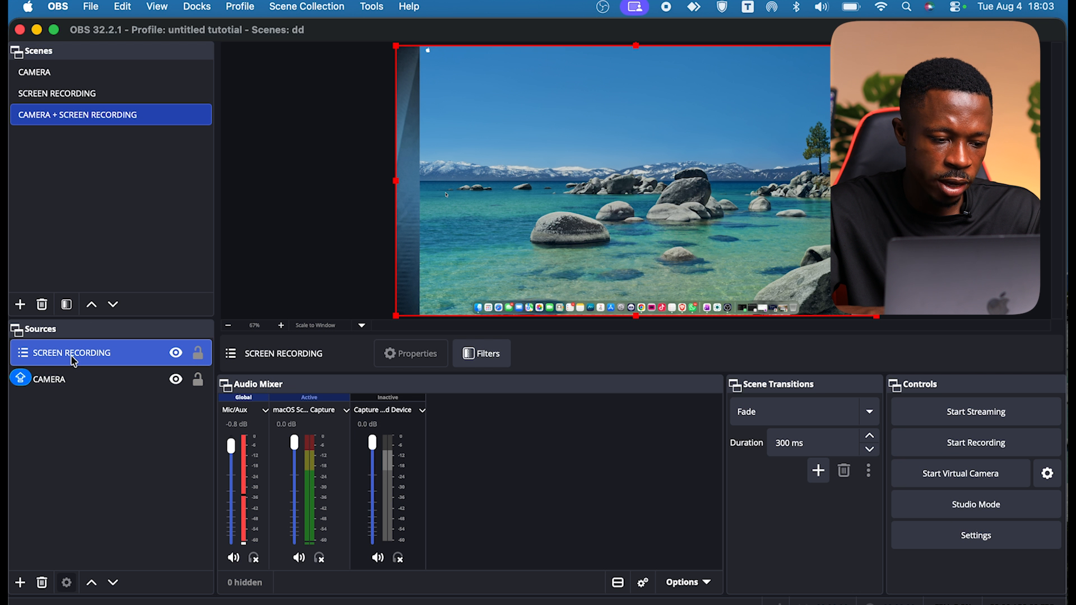
Step: Order CAMERA above SCREEN RECORDING and shrink it into the canvas's lower-left corner, leaving about 759 px above and 1349 px to its right
left_click_drag(71, 358, 75, 389)
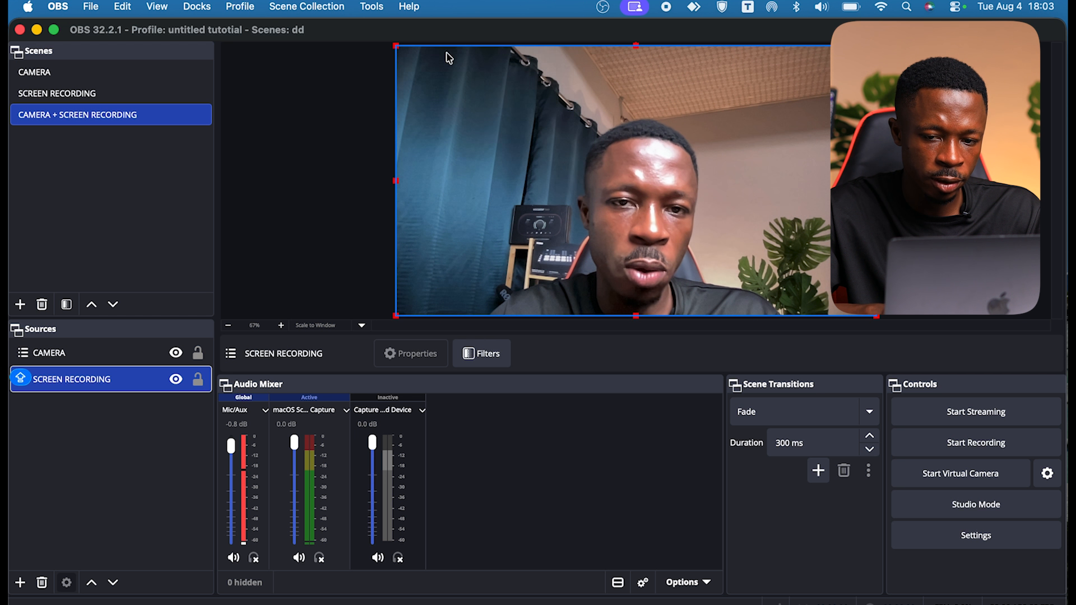
mouse_move(876, 46)
left_mouse_down()
mouse_move(834, 70)
mouse_move(876, 46)
left_mouse_up()
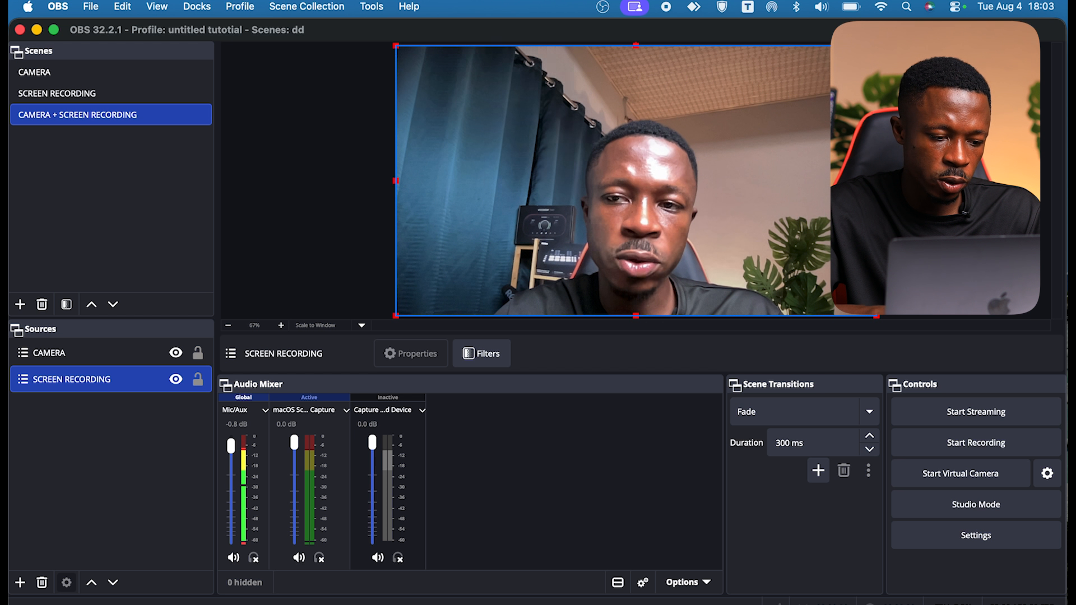
left_click(74, 355)
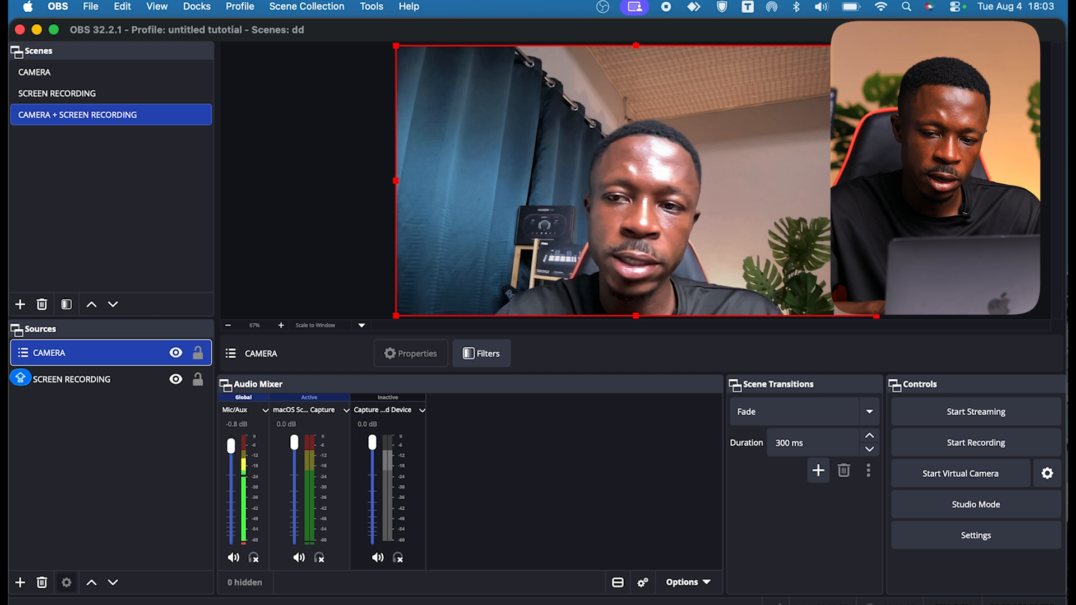
left_click_drag(877, 46, 539, 236)
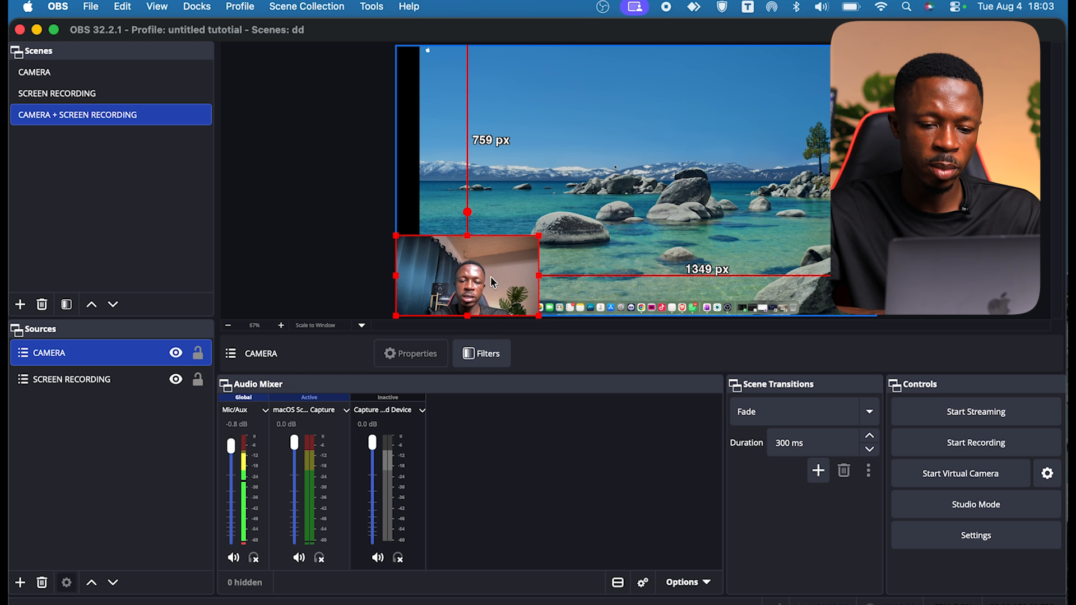
left_click(668, 218)
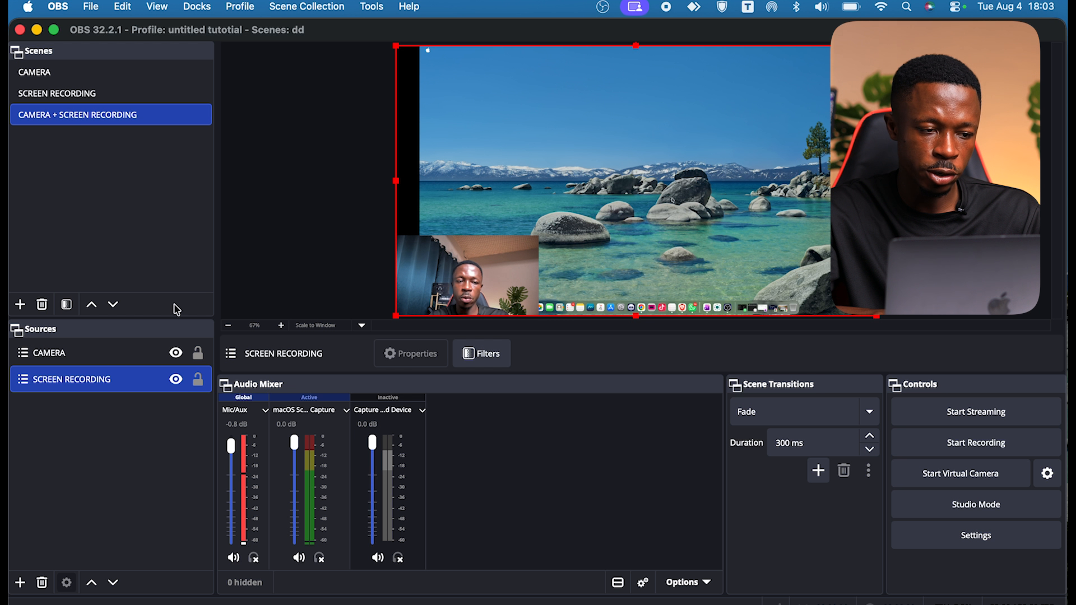
Step: Switch through the CAMERA, SCREEN RECORDING and CAMERA + SCREEN RECORDING scenes to compare their previews
left_click(55, 74)
left_click(67, 93)
left_click(82, 123)
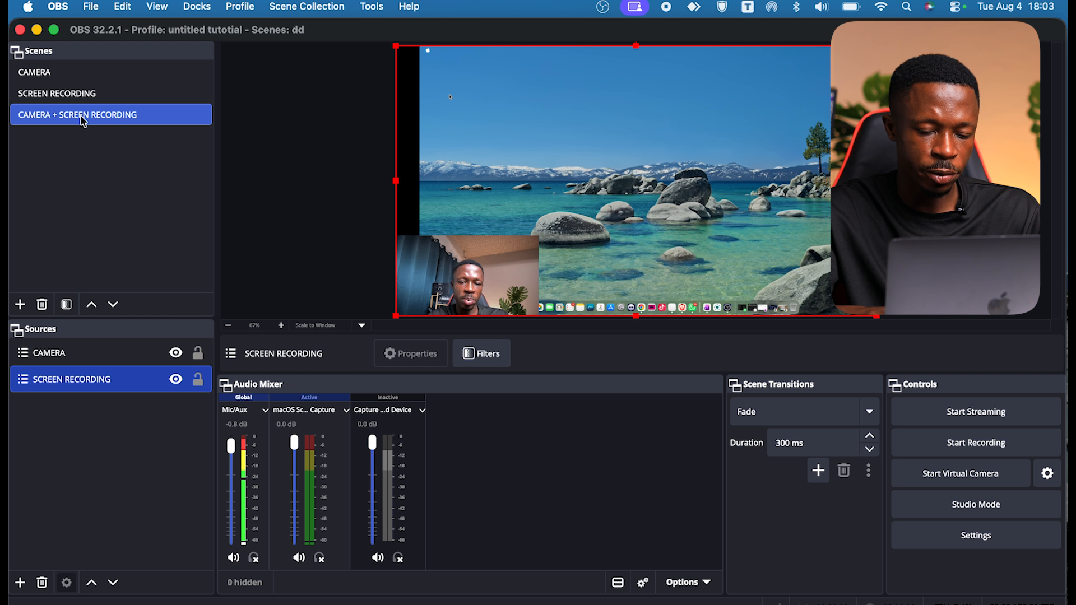
left_click(88, 492)
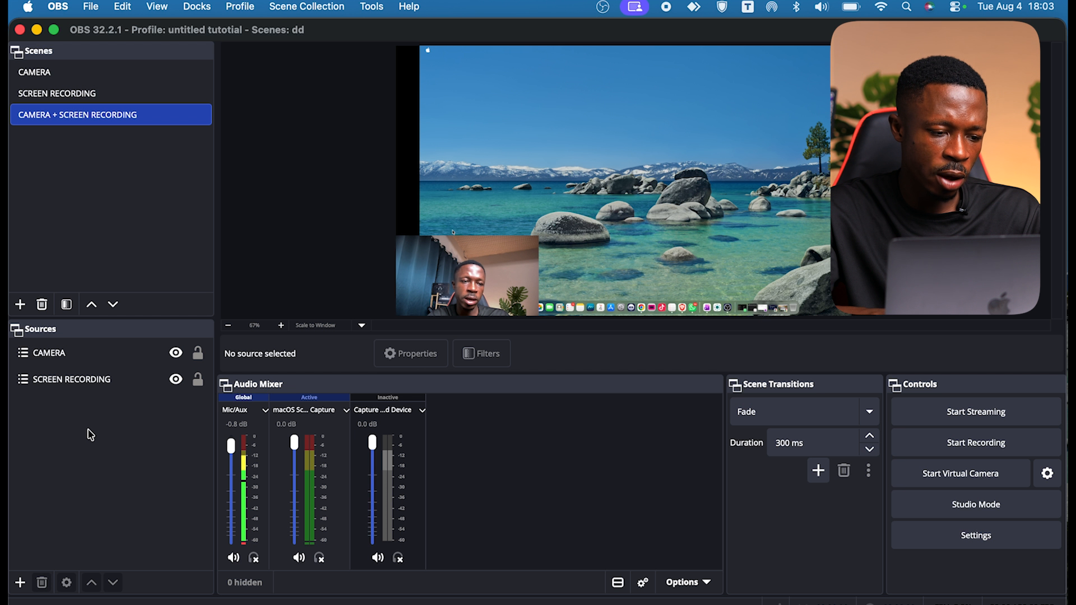
left_click(20, 304)
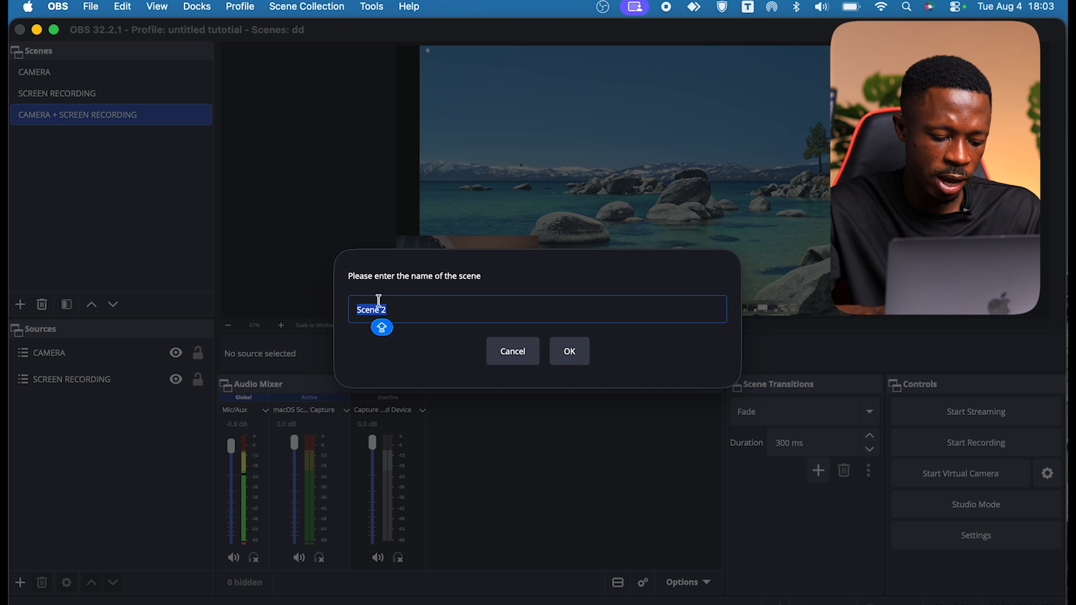
type("IMAG")
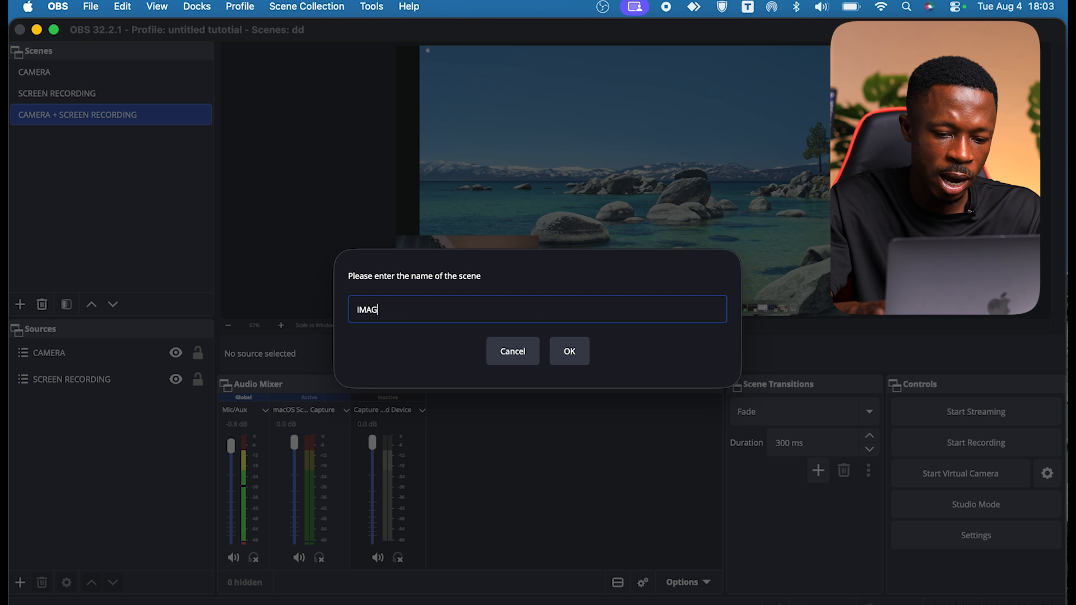
left_click(512, 351)
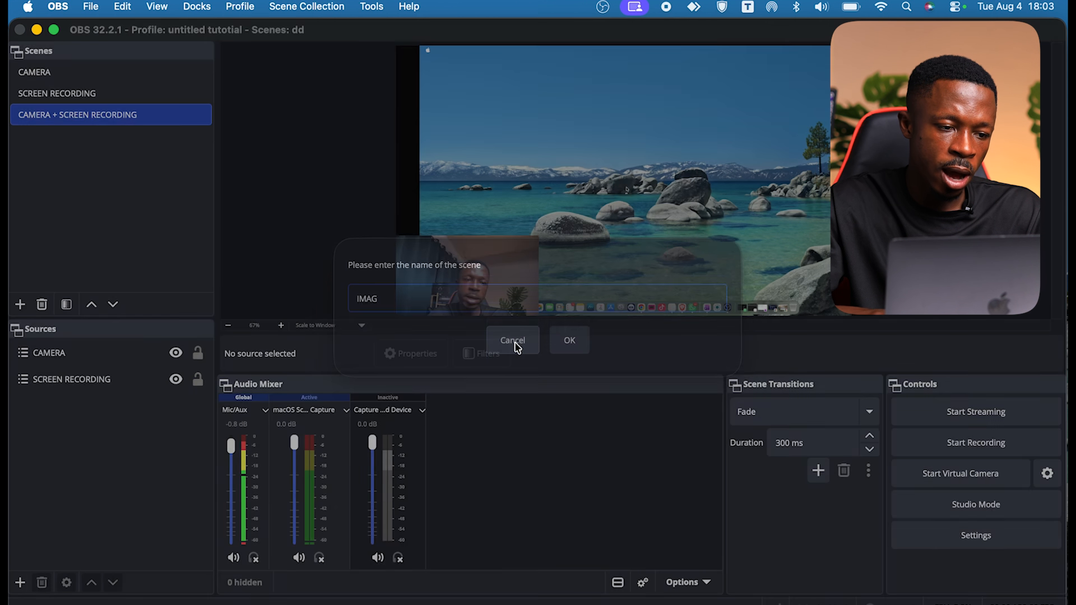
Step: Create a new scene named IMAGES / FLYERS
left_click(20, 305)
key("Caps_Lock")
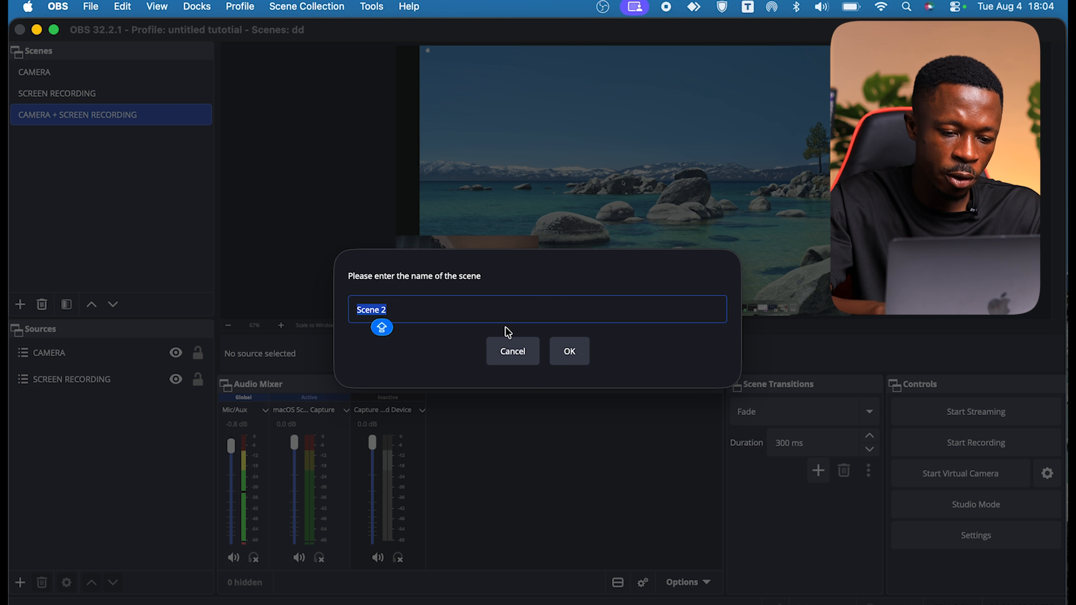
type("IMAGES / FLYERS")
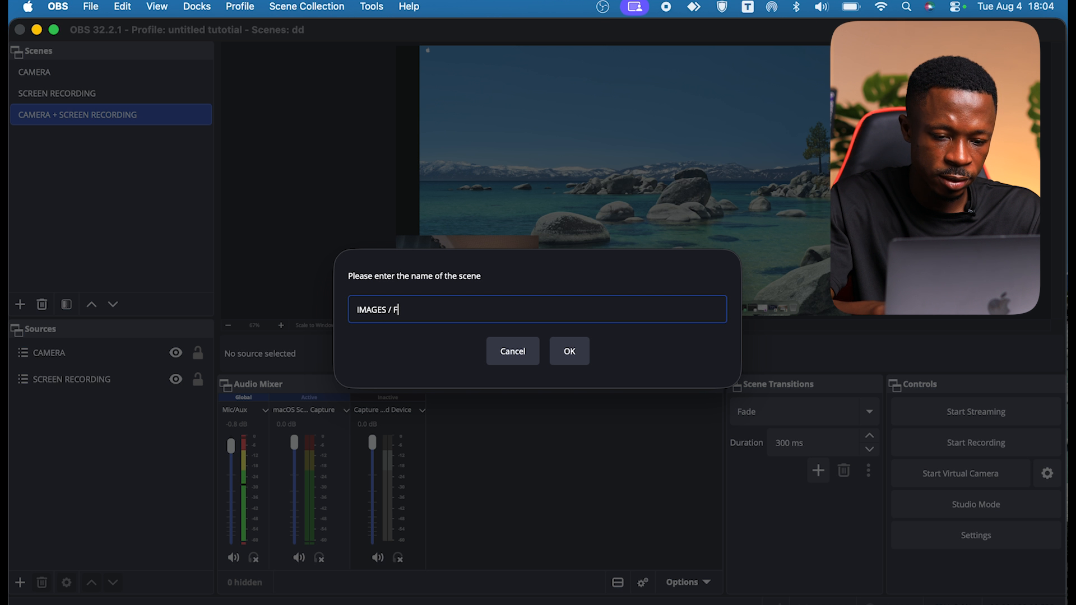
left_click(570, 354)
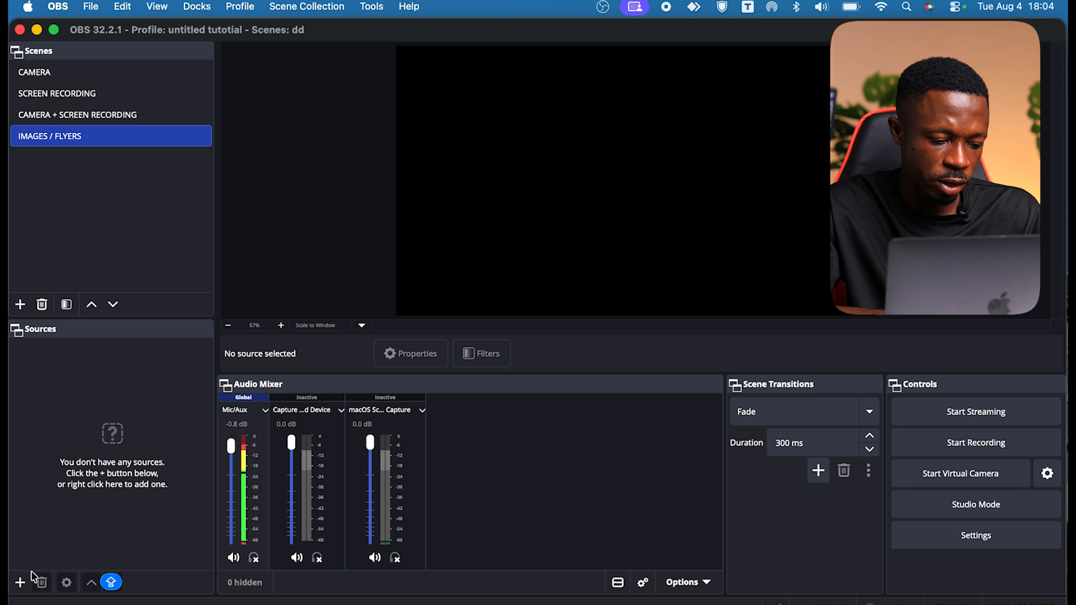
Step: Add a new Image source to the IMAGES / FLYERS scene
left_click(20, 583)
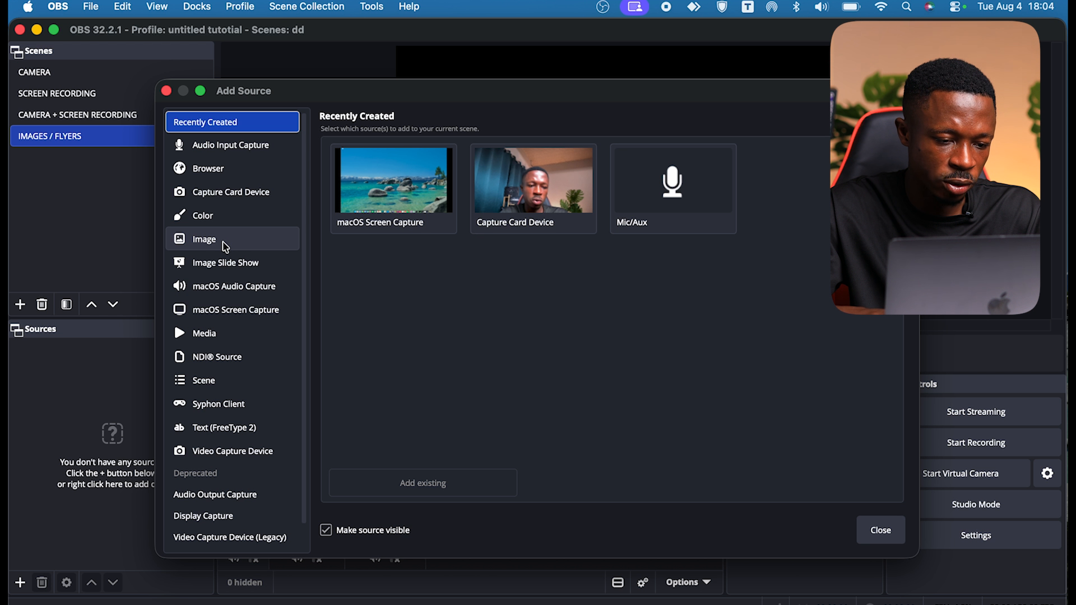
left_click(225, 247)
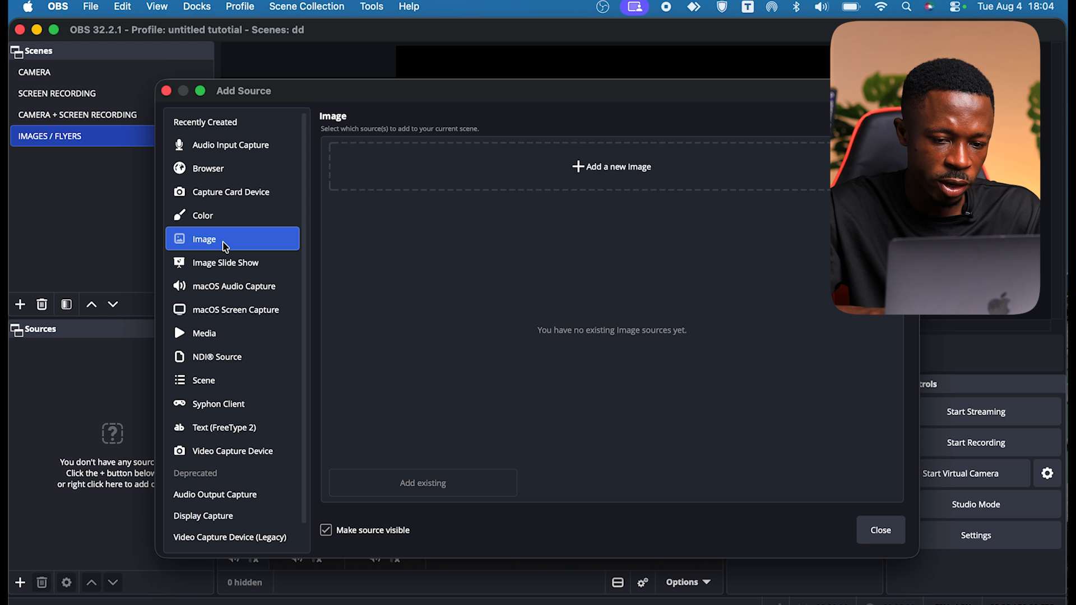
left_click(606, 178)
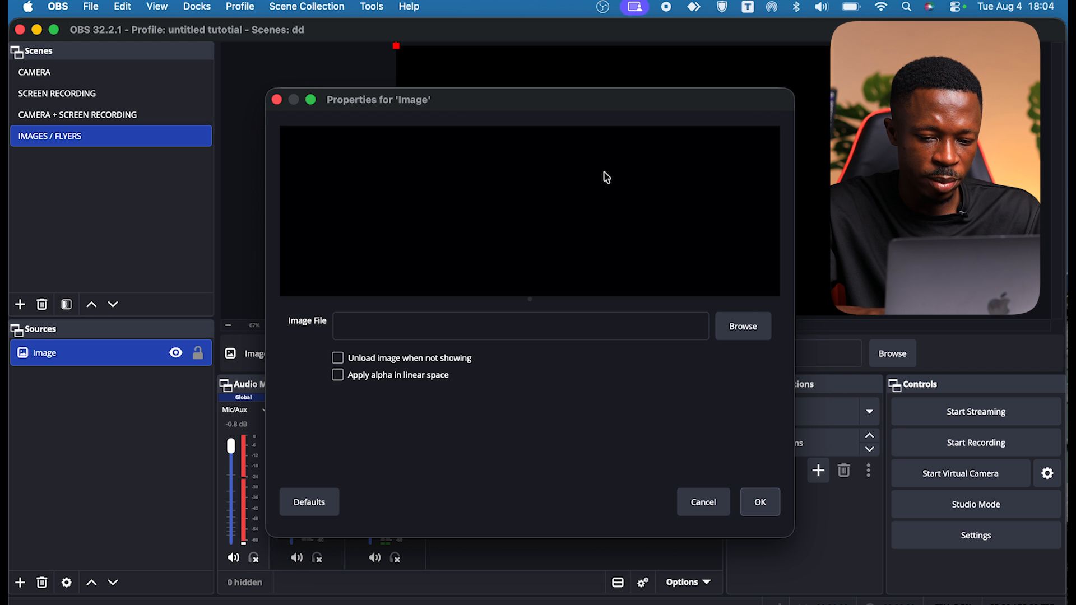
Step: Browse for the Image source's file and open the Downloads folder
left_click(744, 328)
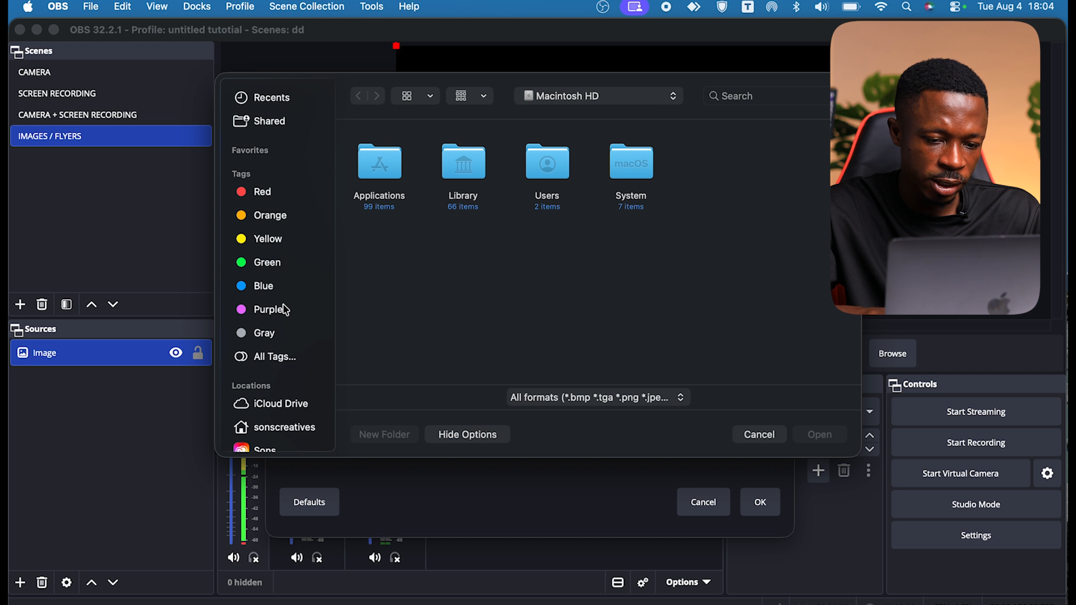
scroll(286, 310, "down", 5)
left_click(282, 300)
double_click(378, 165)
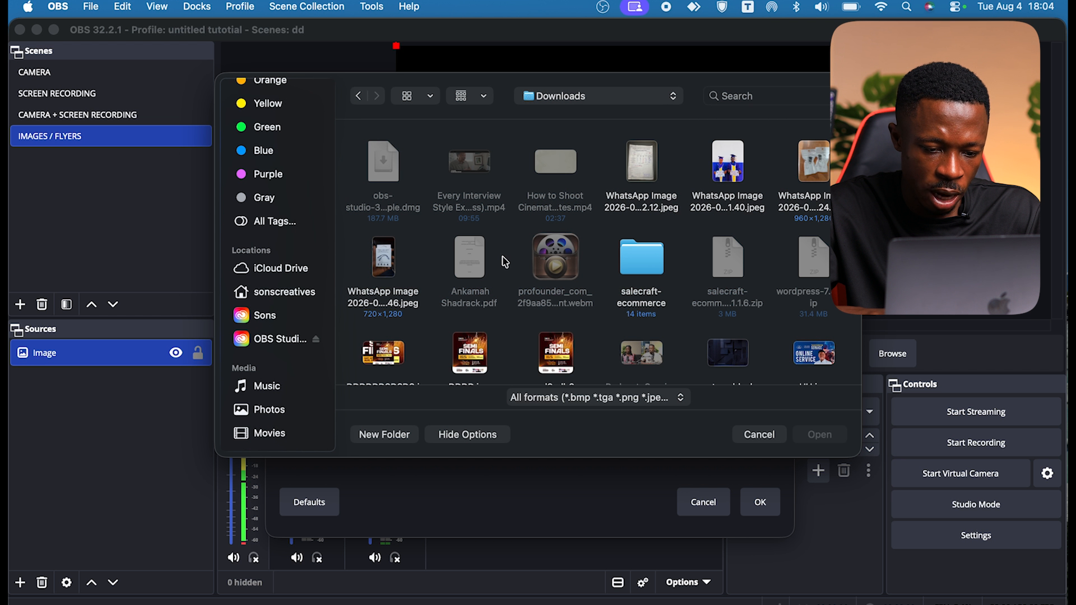
Step: Load the Seekcom S1 wireless intercom headset .webp picture from Downloads into the Image source and accept its properties
scroll(505, 261, "down", 3)
scroll(505, 262, "down", 4)
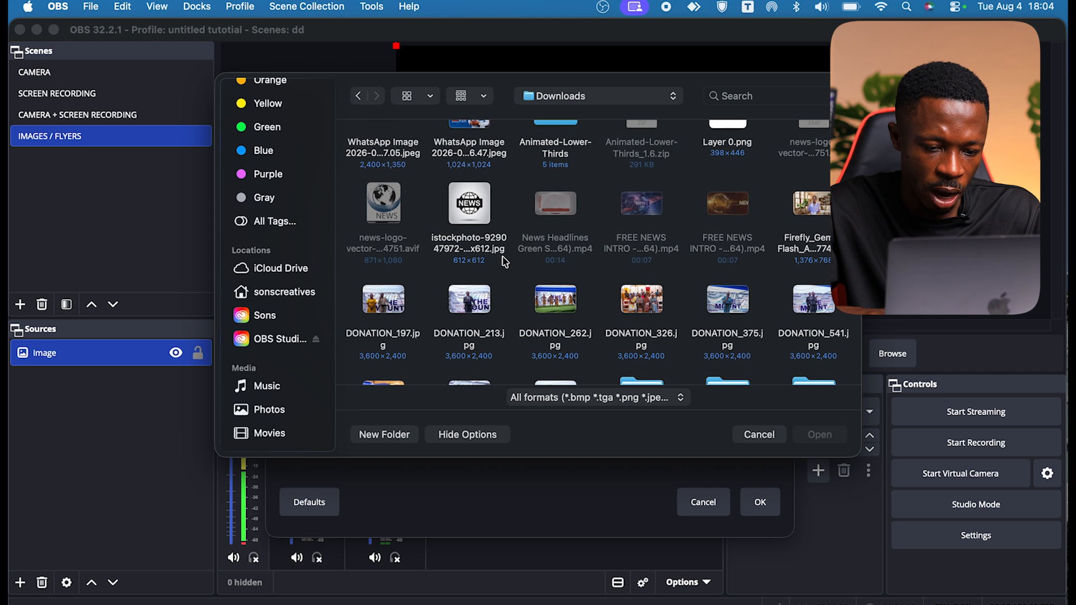
scroll(505, 261, "down", 5)
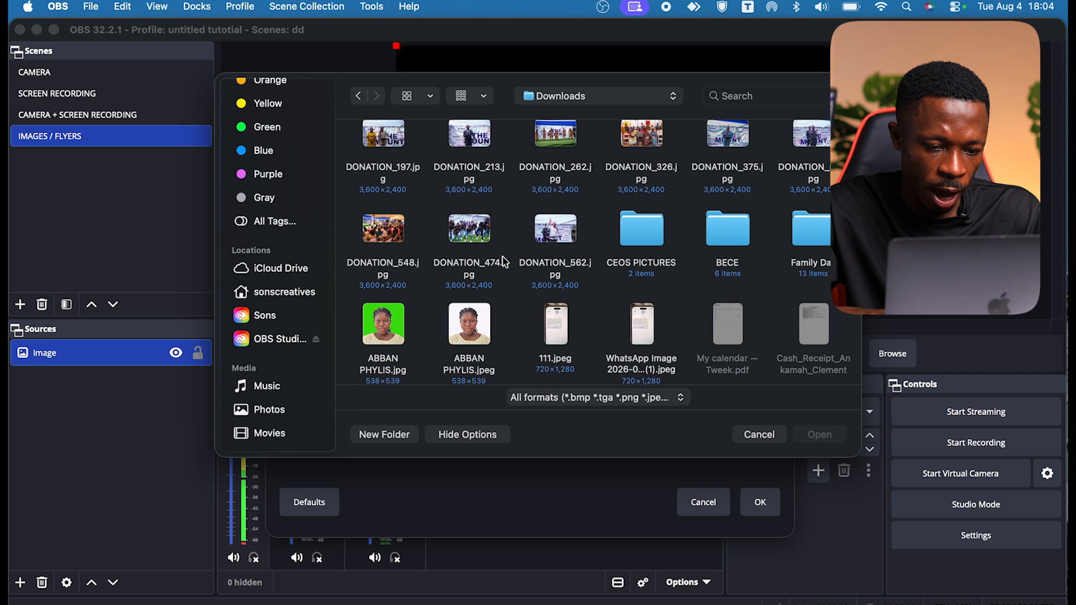
scroll(520, 331, "down", 8)
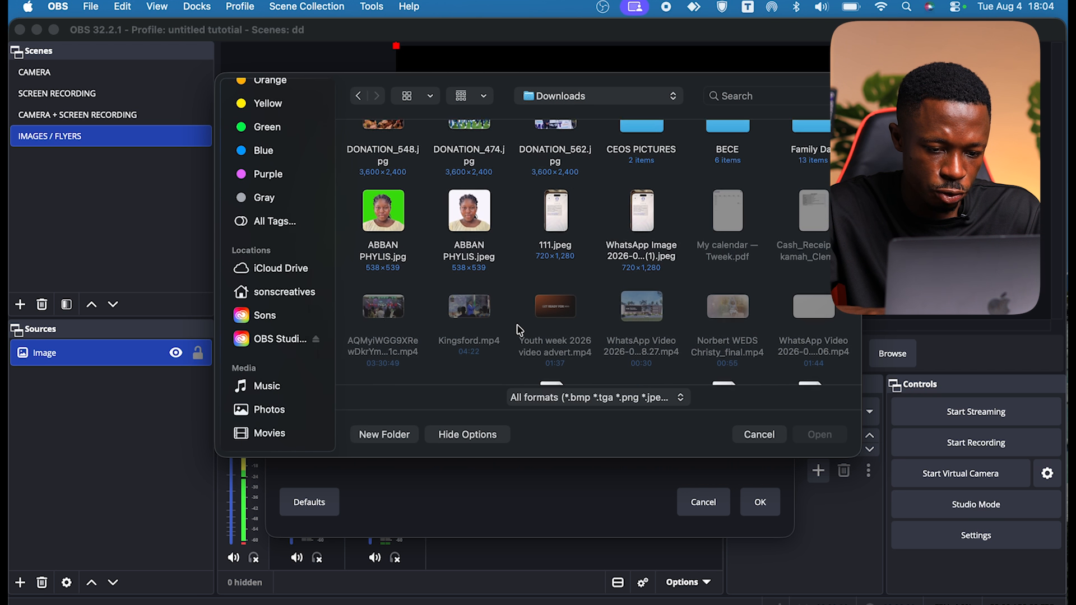
scroll(520, 330, "down", 8)
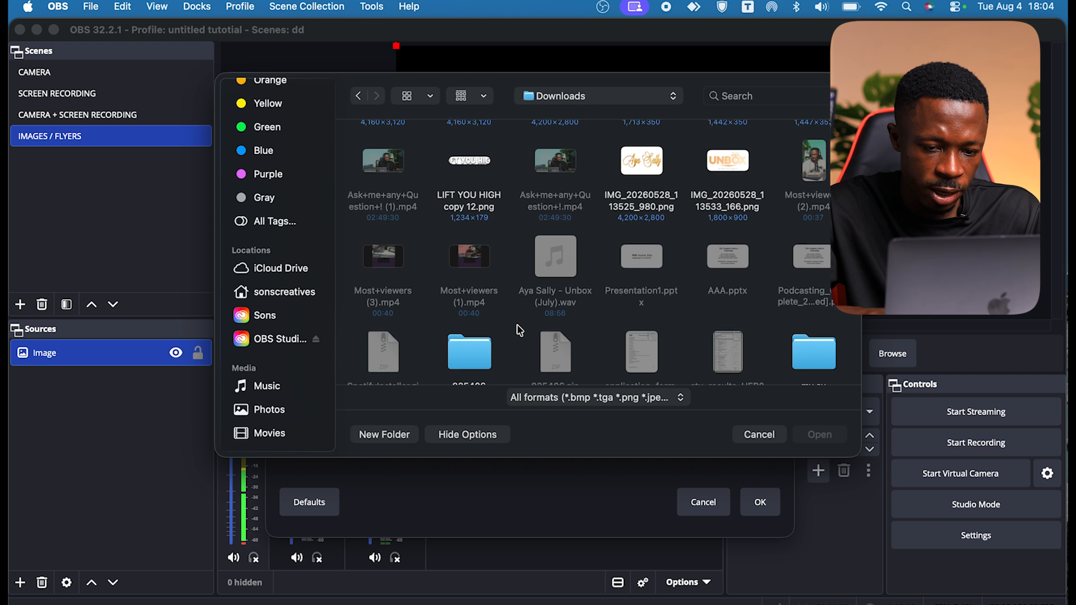
scroll(520, 331, "down", 2)
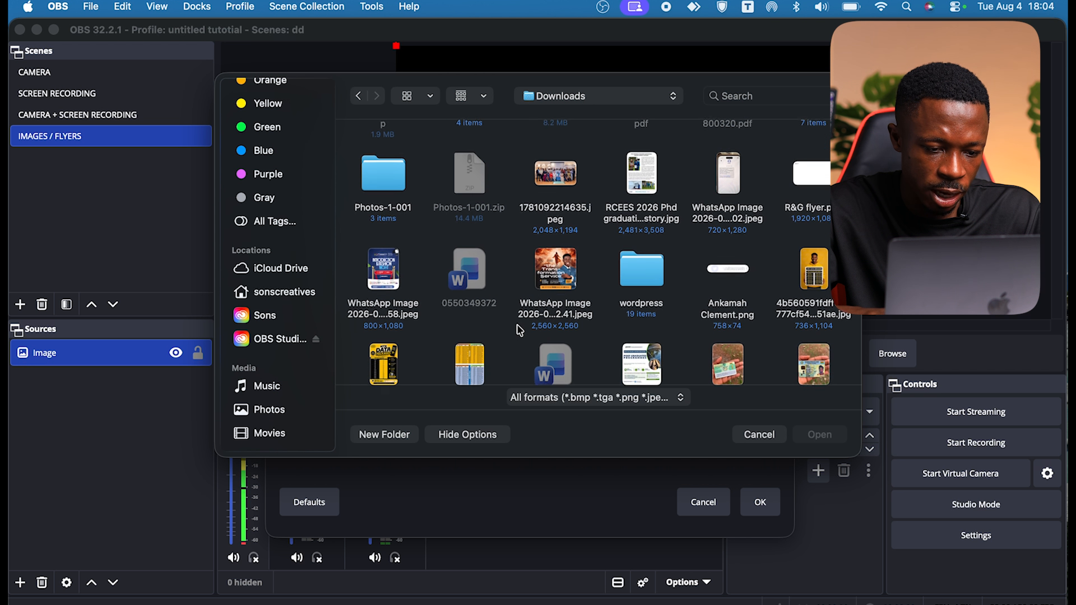
scroll(520, 331, "down", 5)
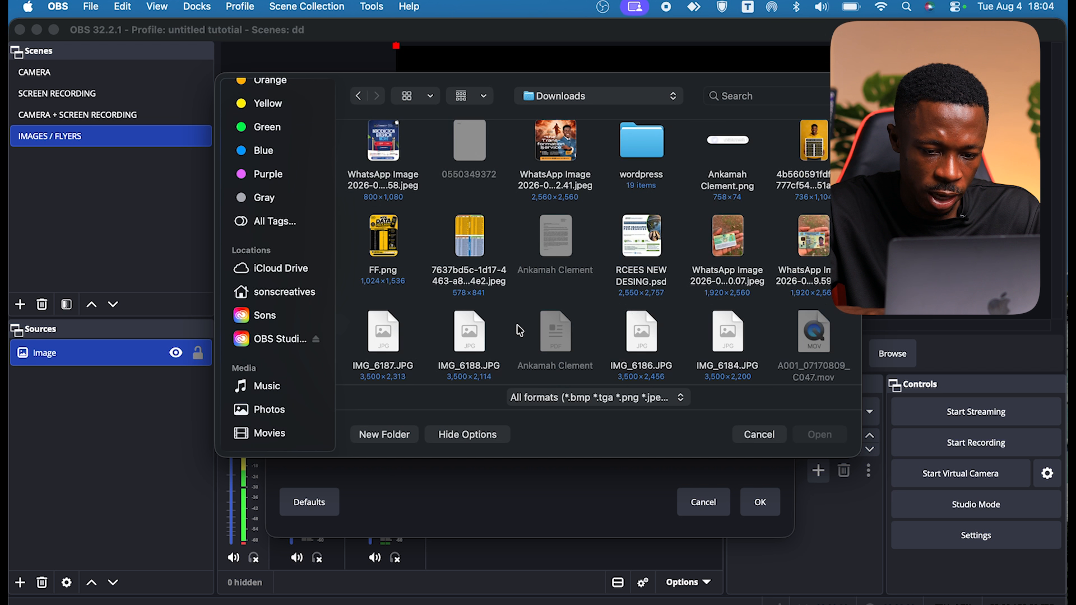
scroll(520, 330, "down", 7)
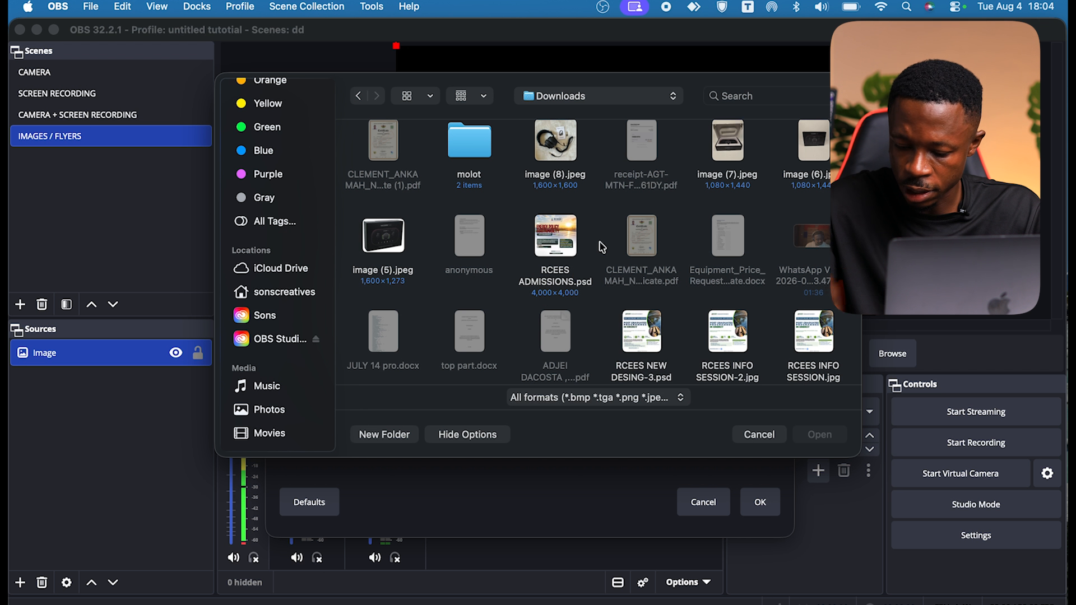
scroll(601, 243, "down", 1)
scroll(601, 243, "down", 5)
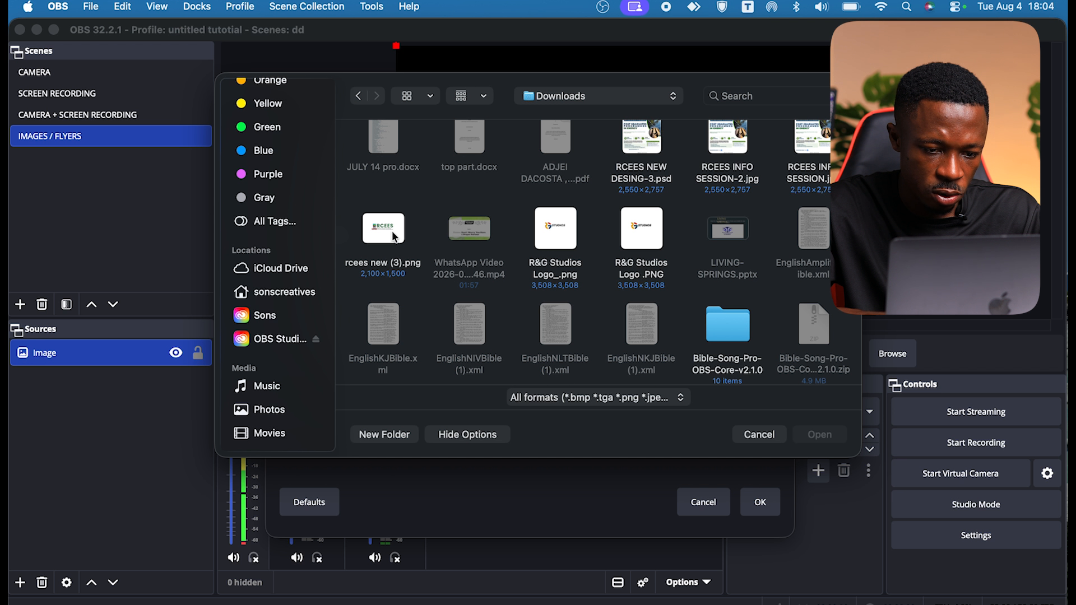
scroll(423, 236, "down", 5)
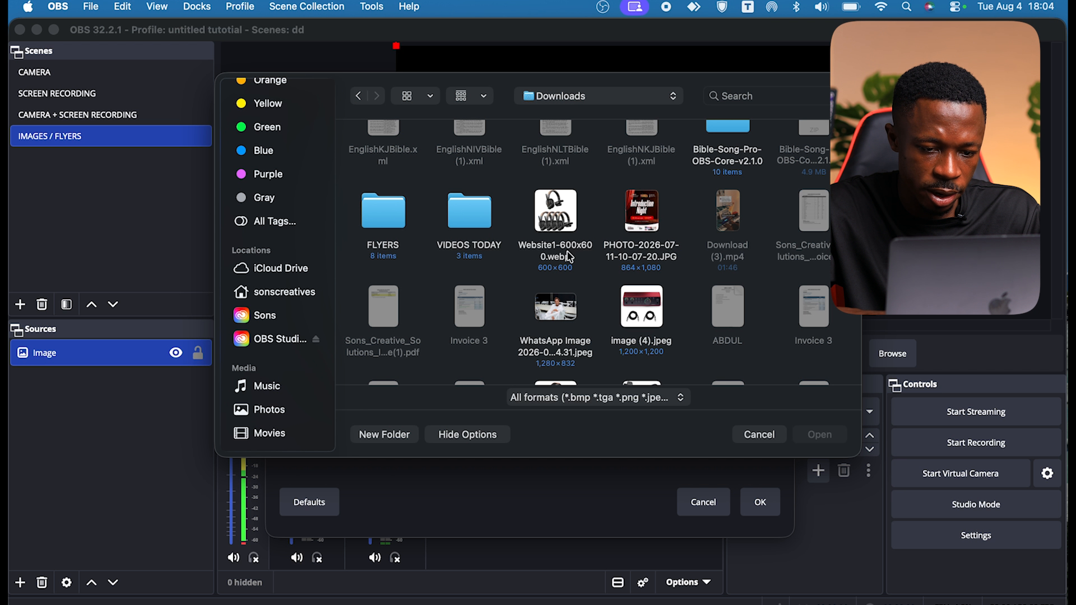
scroll(569, 257, "down", 2)
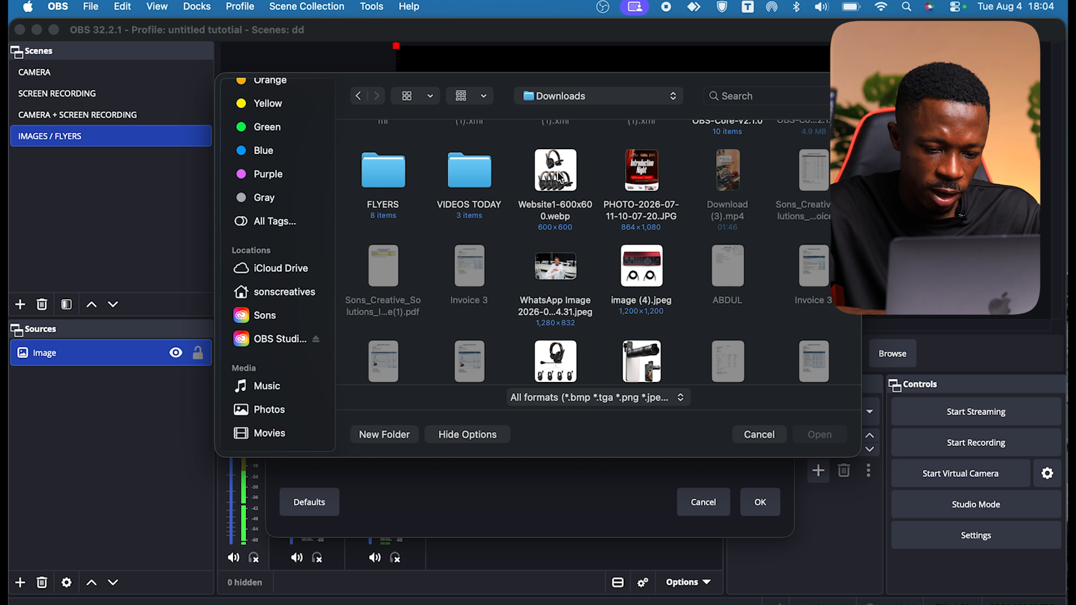
left_click(562, 359)
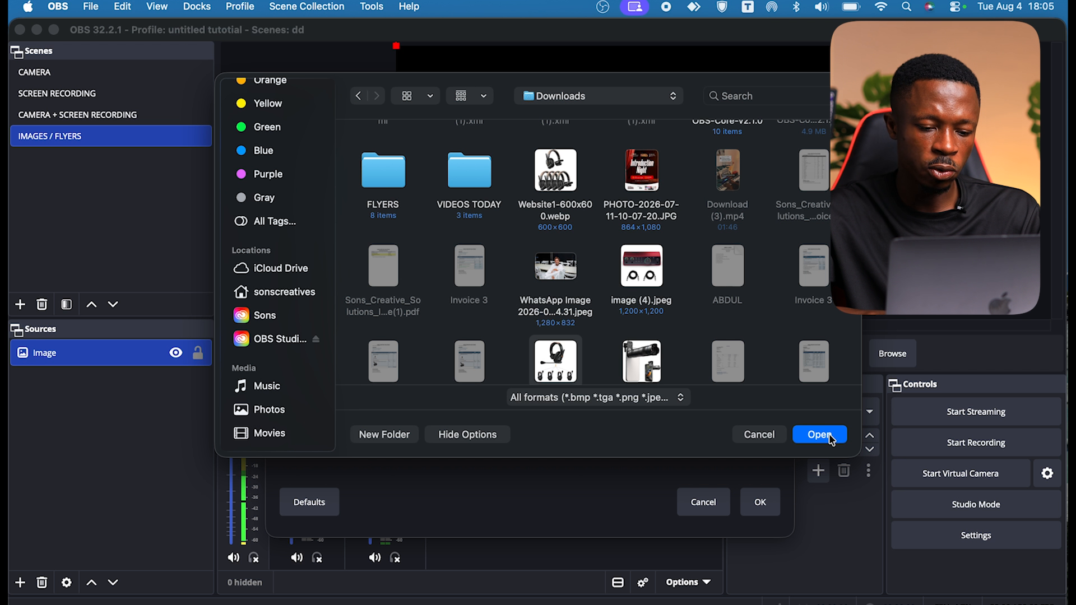
left_click(830, 437)
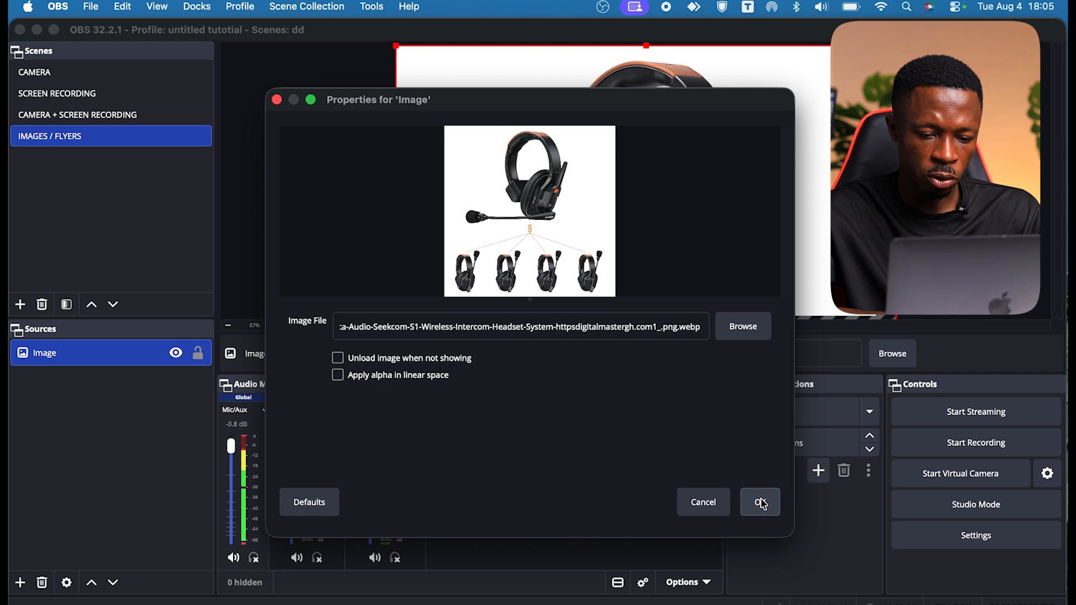
left_click(762, 503)
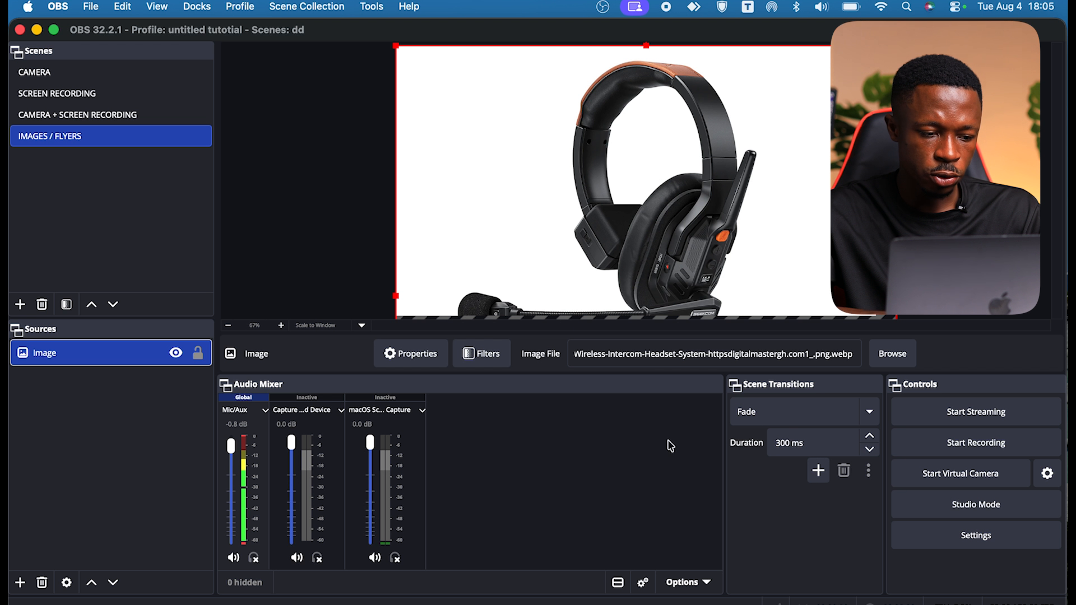
Step: Fit the headset image to the screen with the Transform options and deselect it
right_click(106, 355)
mouse_move(194, 278)
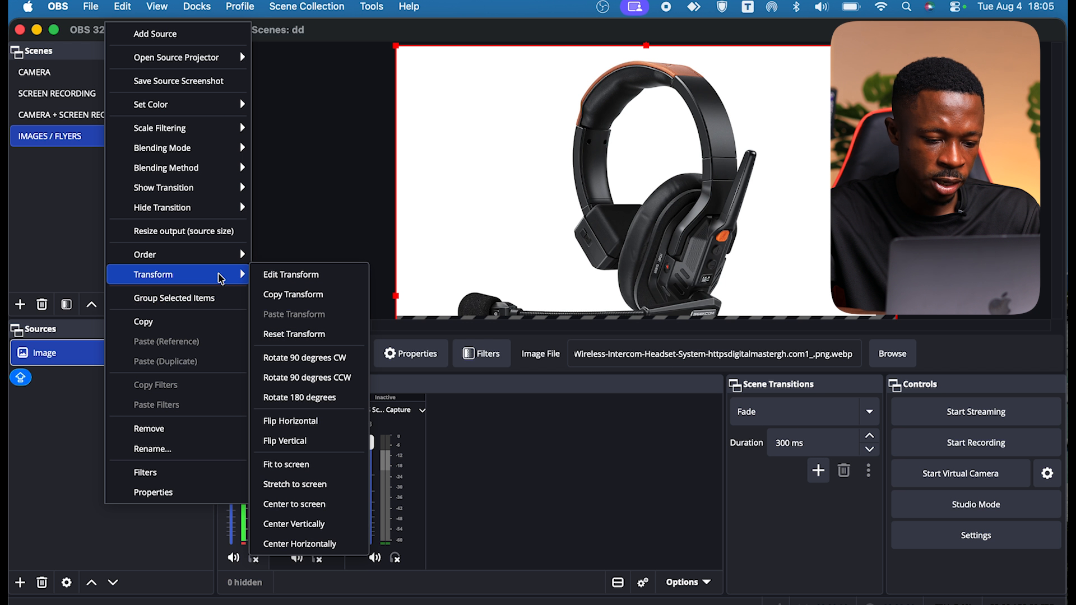
left_click(306, 464)
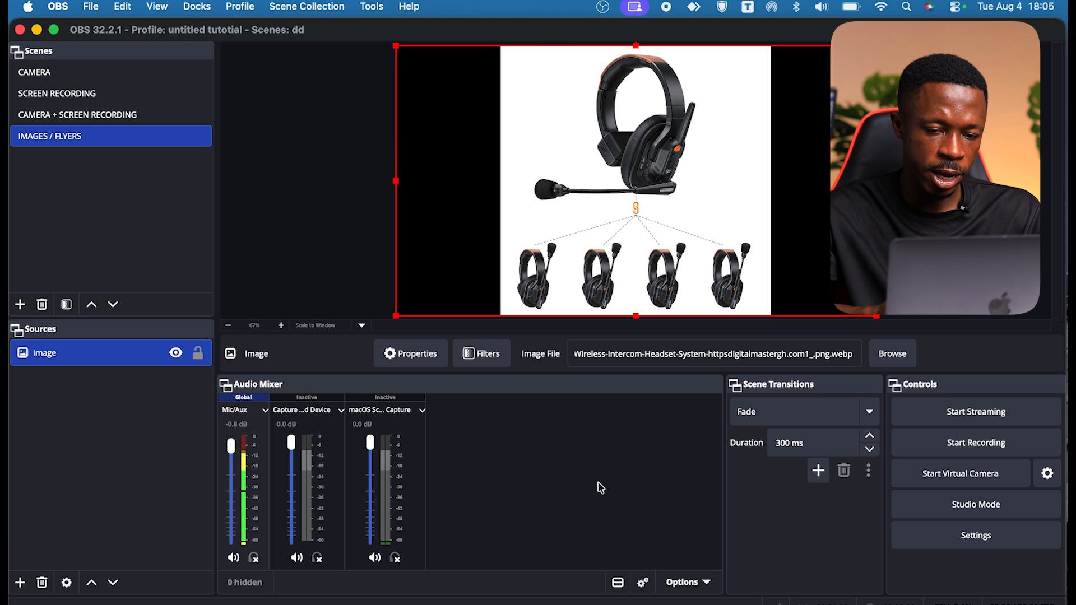
left_click(66, 418)
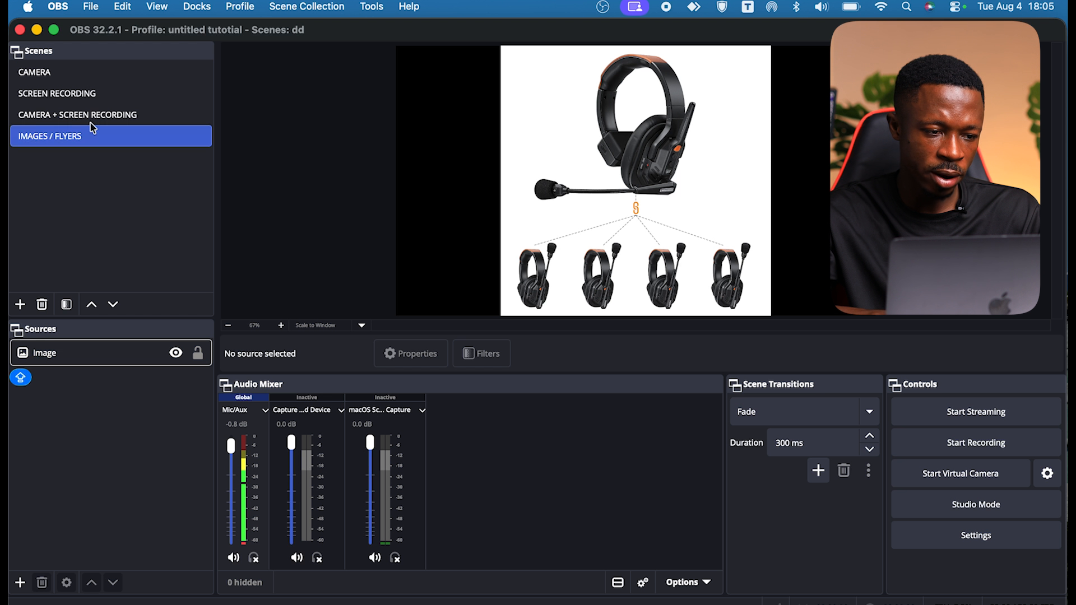
Step: Switch through the CAMERA, SCREEN RECORDING and CAMERA + SCREEN RECORDING scenes to check their previews, and return to IMAGES / FLYERS
left_click(63, 72)
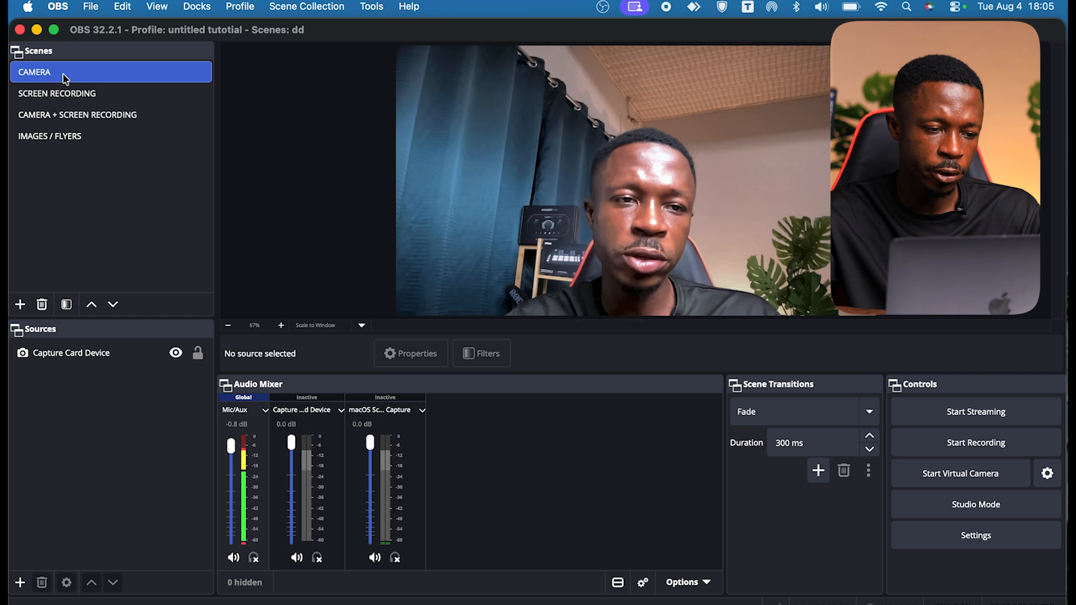
left_click(85, 95)
left_click(112, 115)
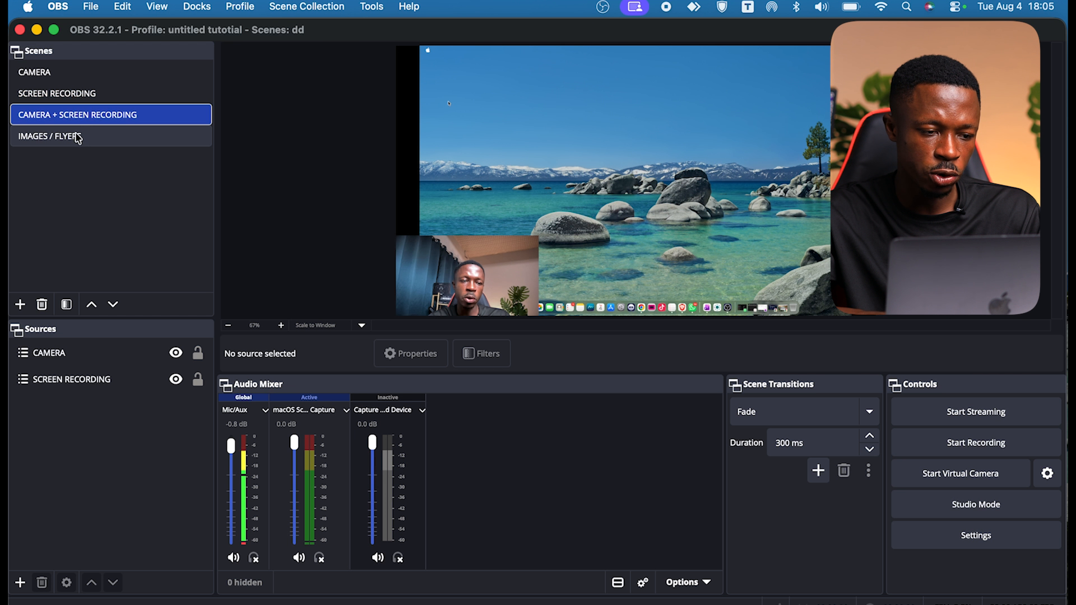
left_click(76, 138)
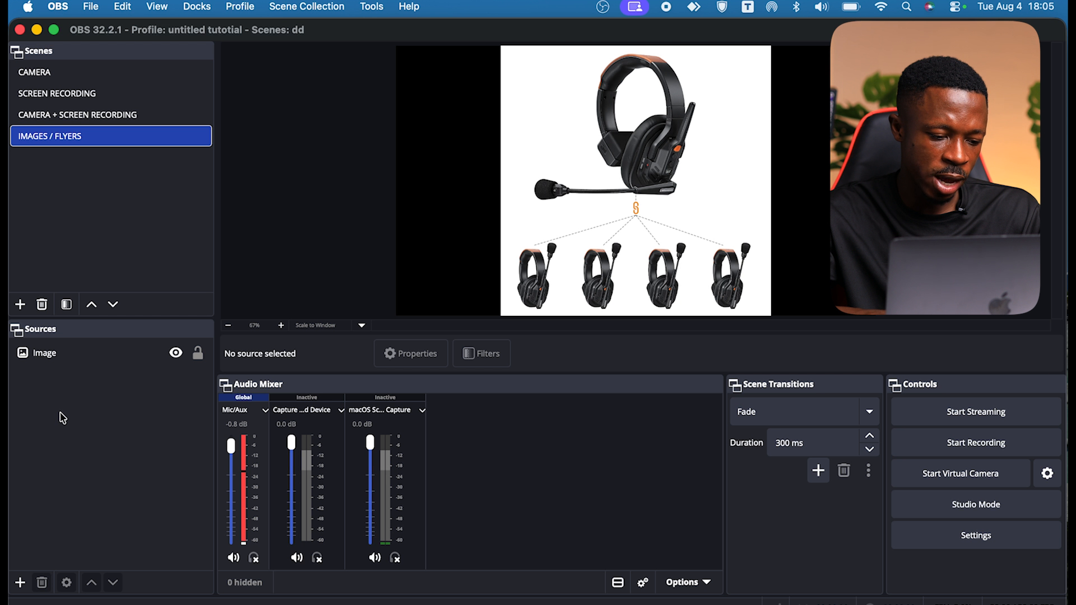
Step: Add a second new Image source to the IMAGES / FLYERS scene using the dddd.png logo from Downloads
left_click(20, 583)
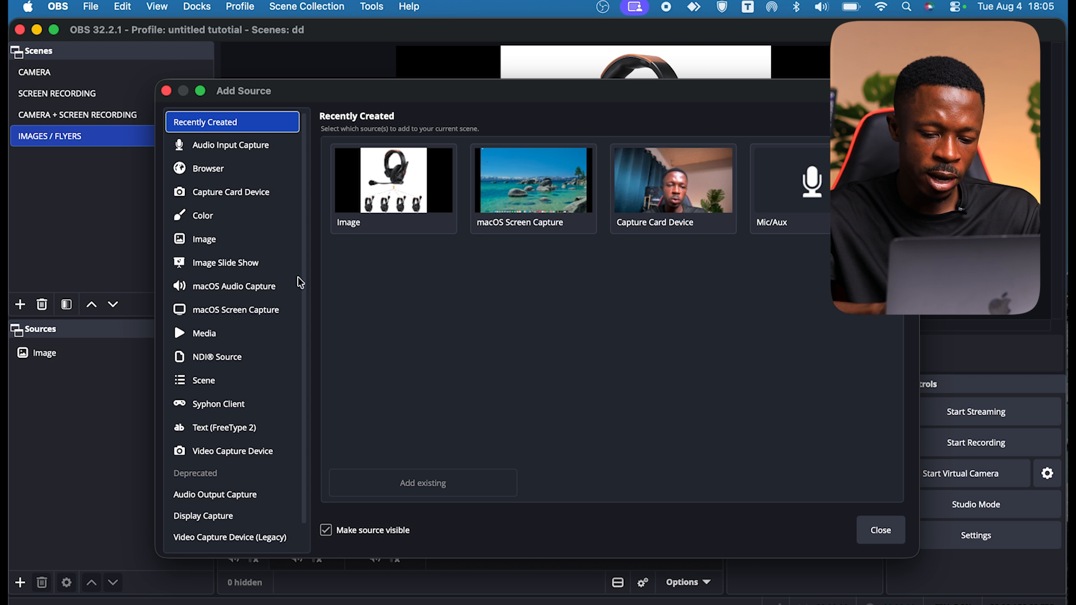
left_click(877, 532)
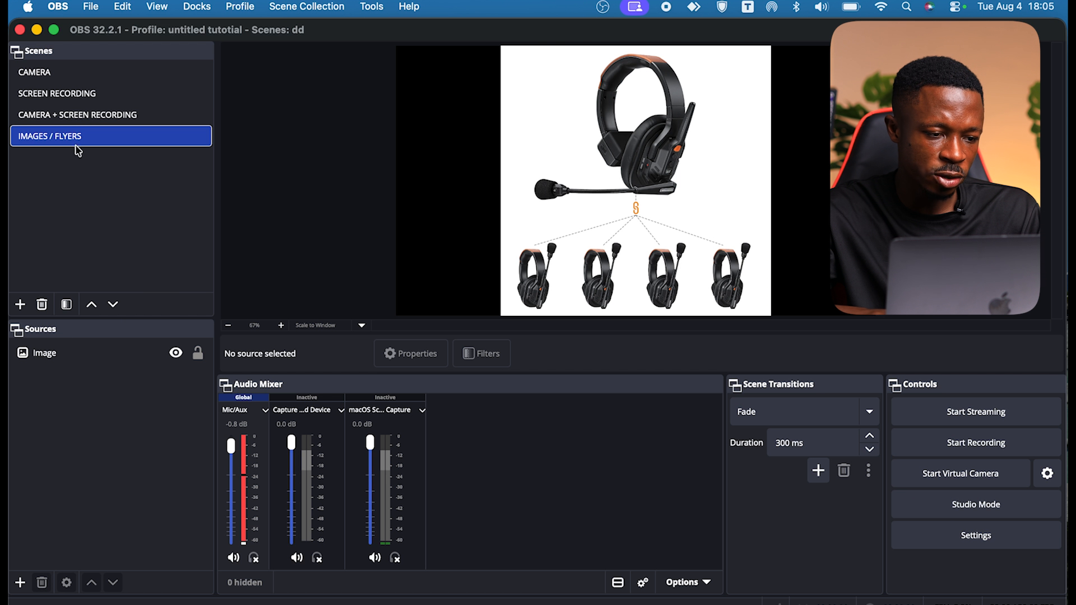
left_click(20, 584)
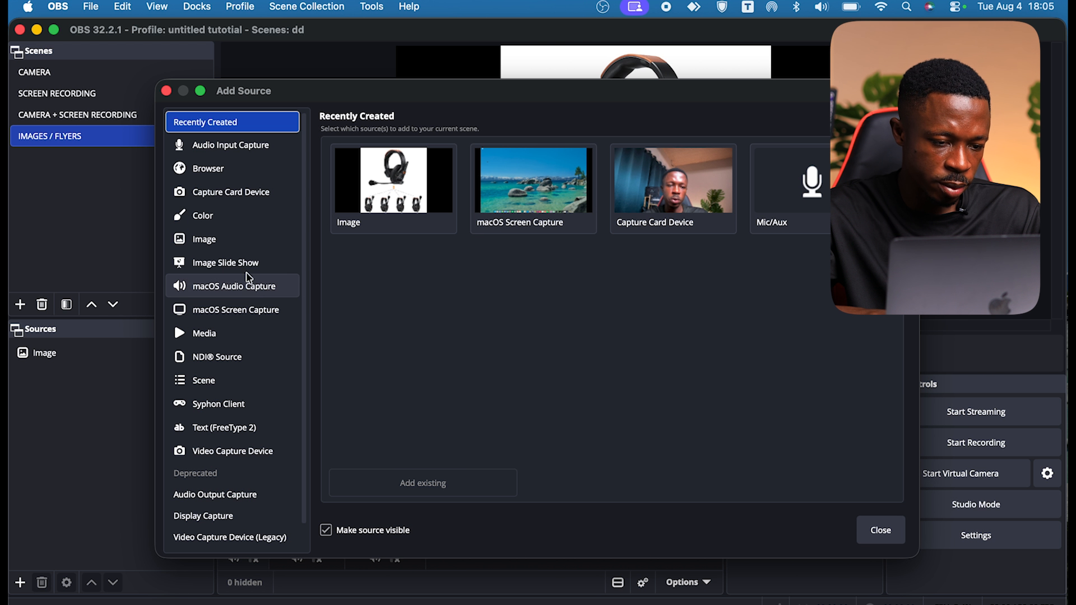
left_click(215, 240)
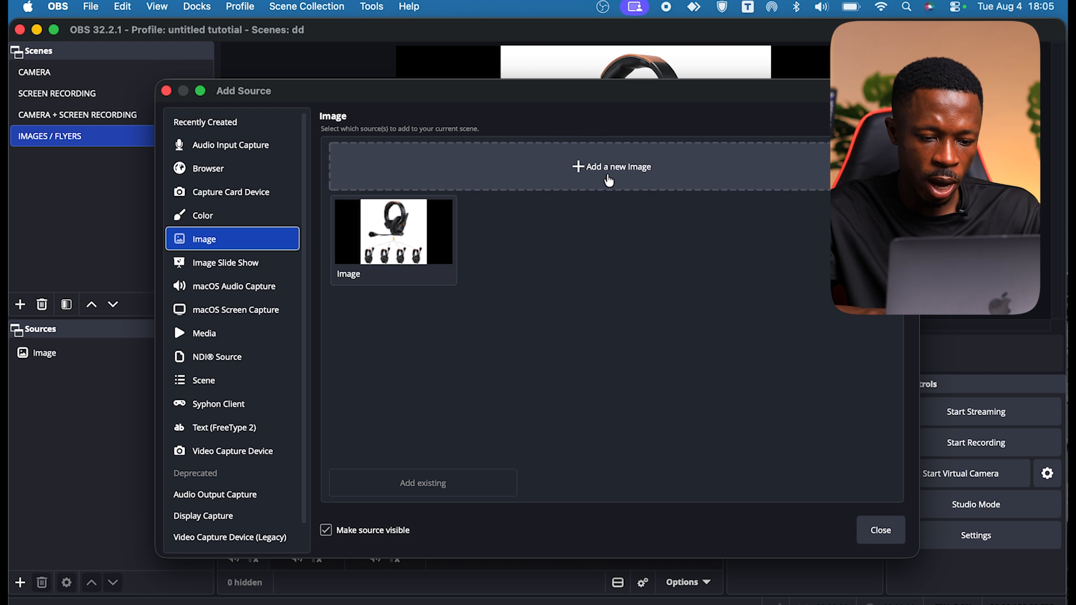
left_click(608, 180)
left_click(758, 332)
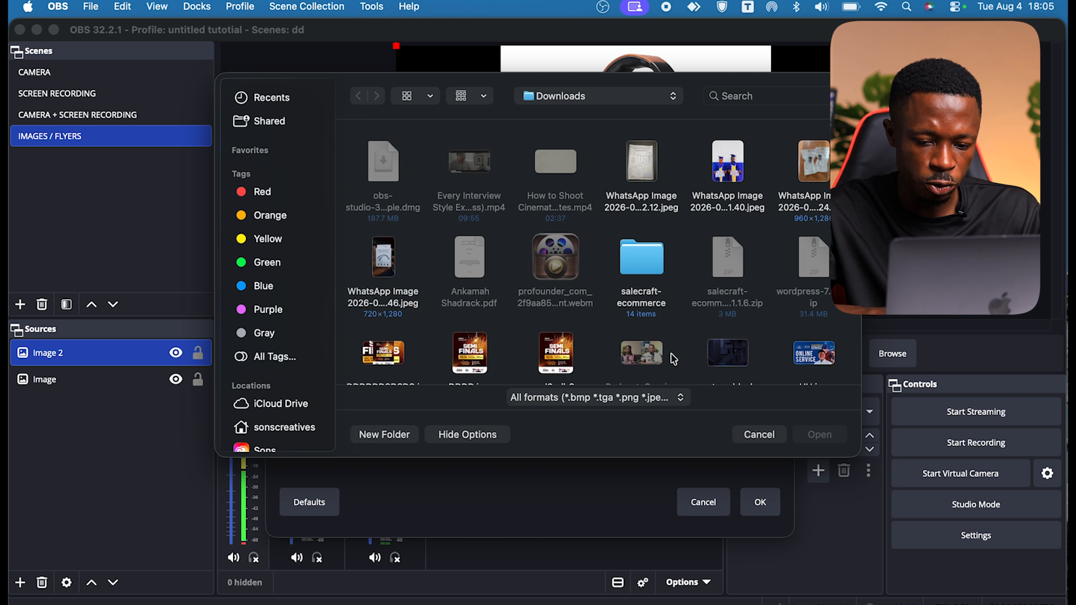
scroll(639, 359, "down", 5)
scroll(639, 358, "down", 3)
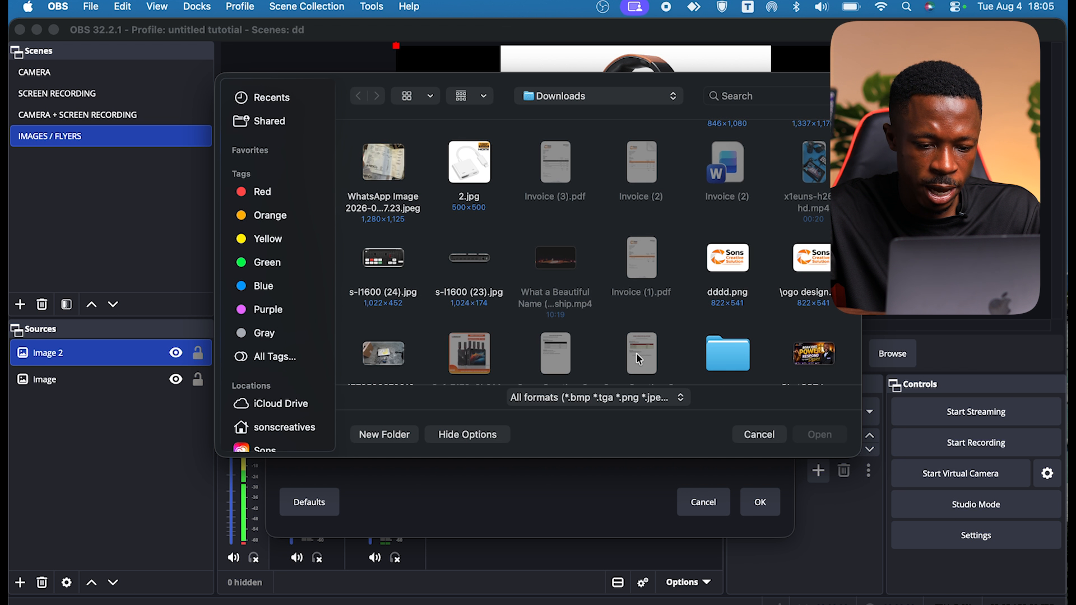
double_click(736, 240)
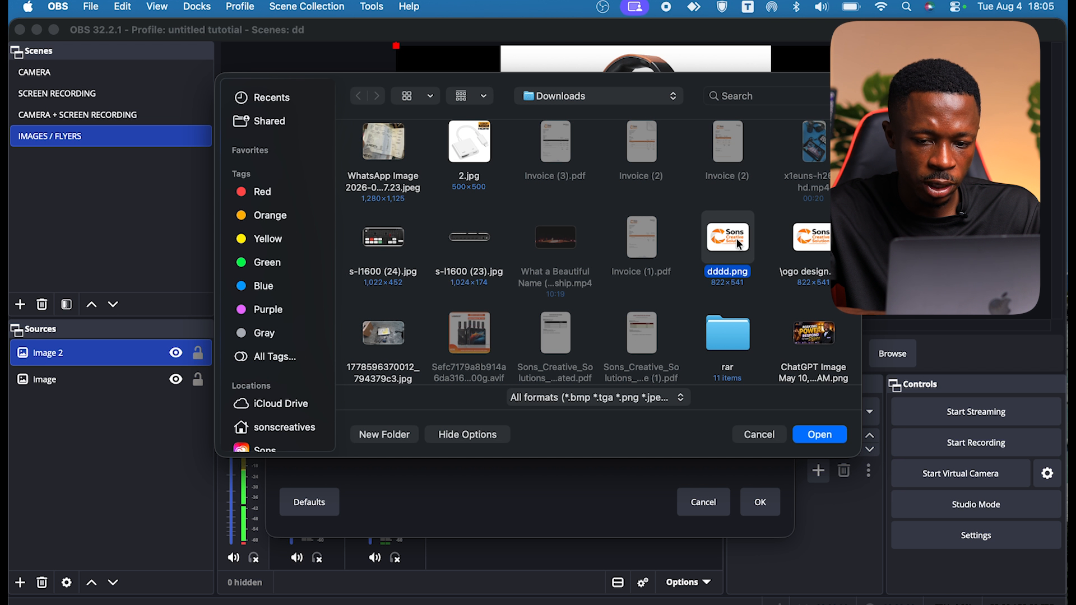
left_click(759, 502)
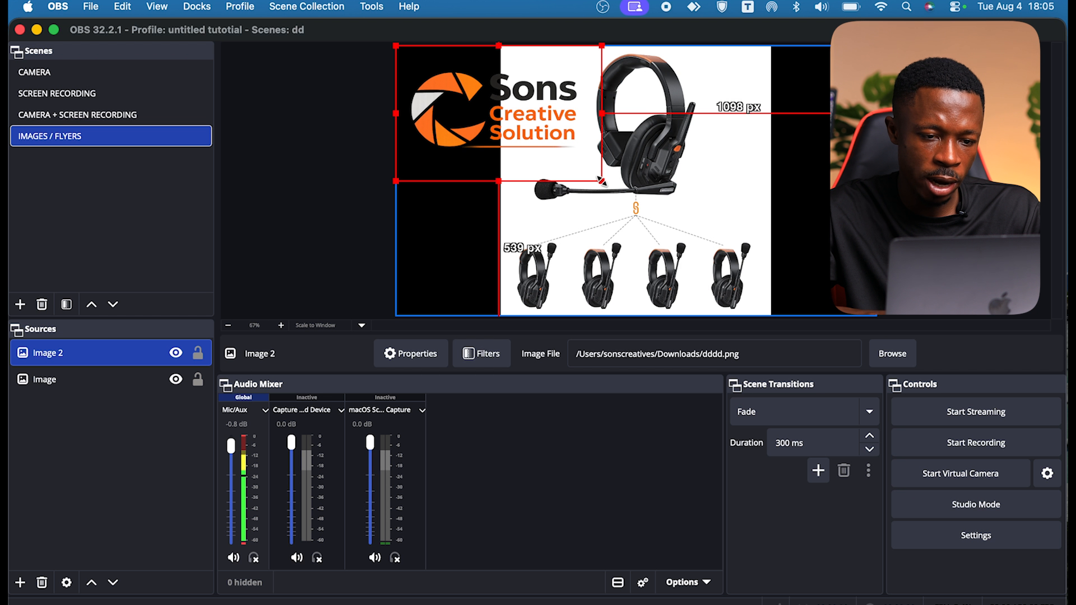
Step: Shrink the logo and place it near the canvas's upper-right corner, about 1621 px from the left edge, and deselect it
left_click_drag(601, 180, 827, 74)
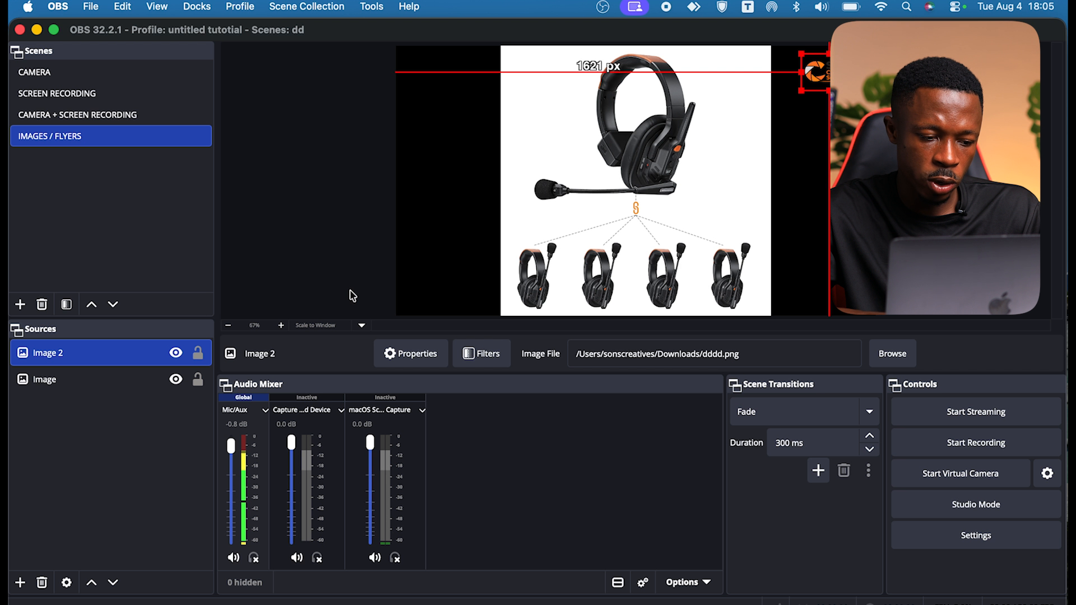
left_click(112, 433)
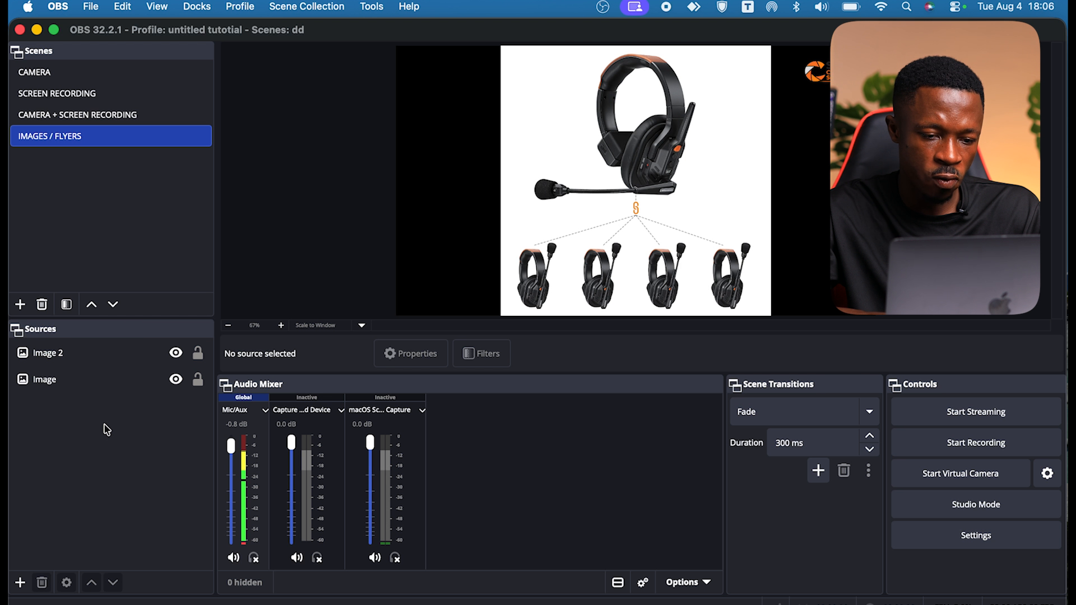
Step: Copy the Image 2 logo source from IMAGES / FLYERS and paste it into the CAMERA scene
left_click(65, 355)
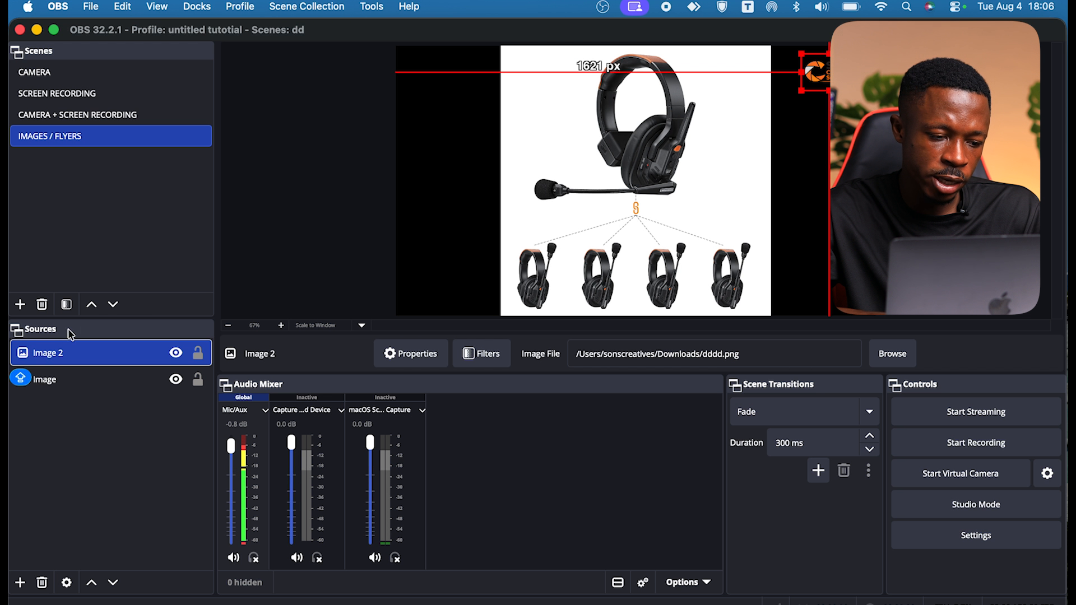
right_click(72, 355)
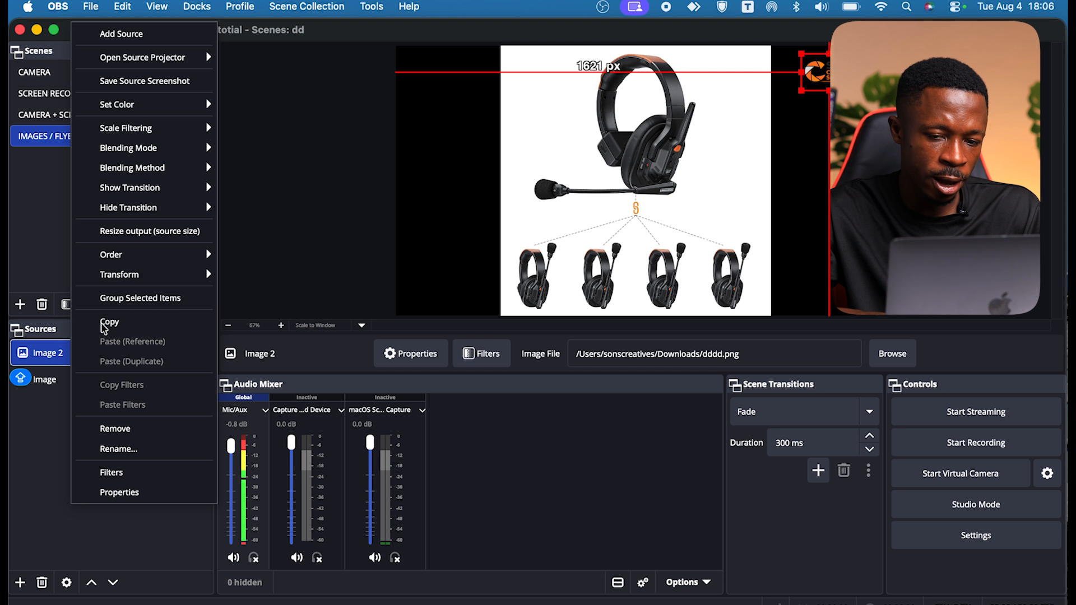
left_click(109, 322)
left_click(35, 72)
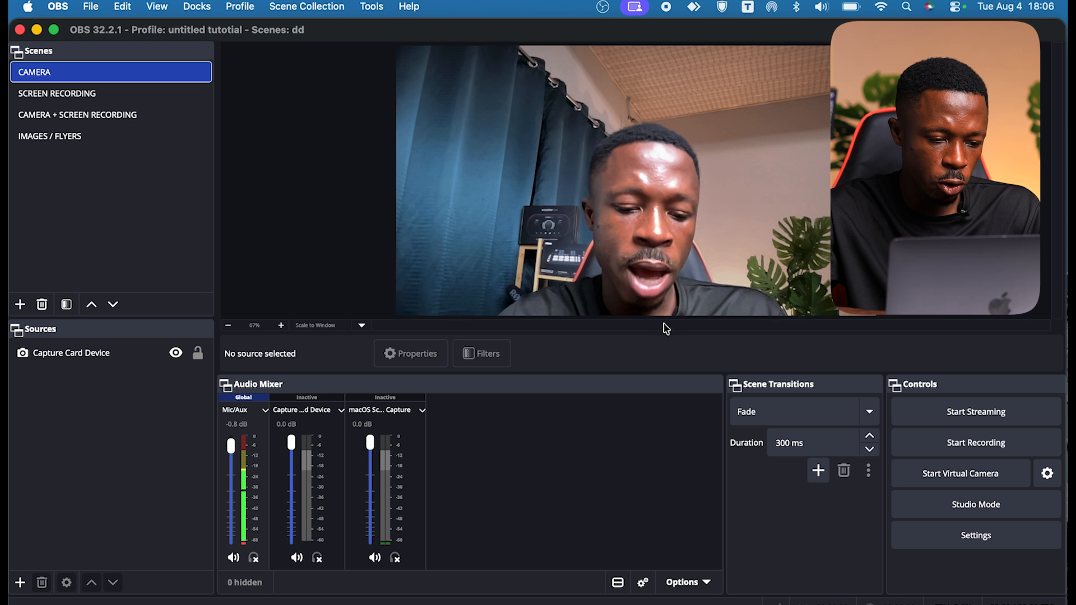
key("super+v")
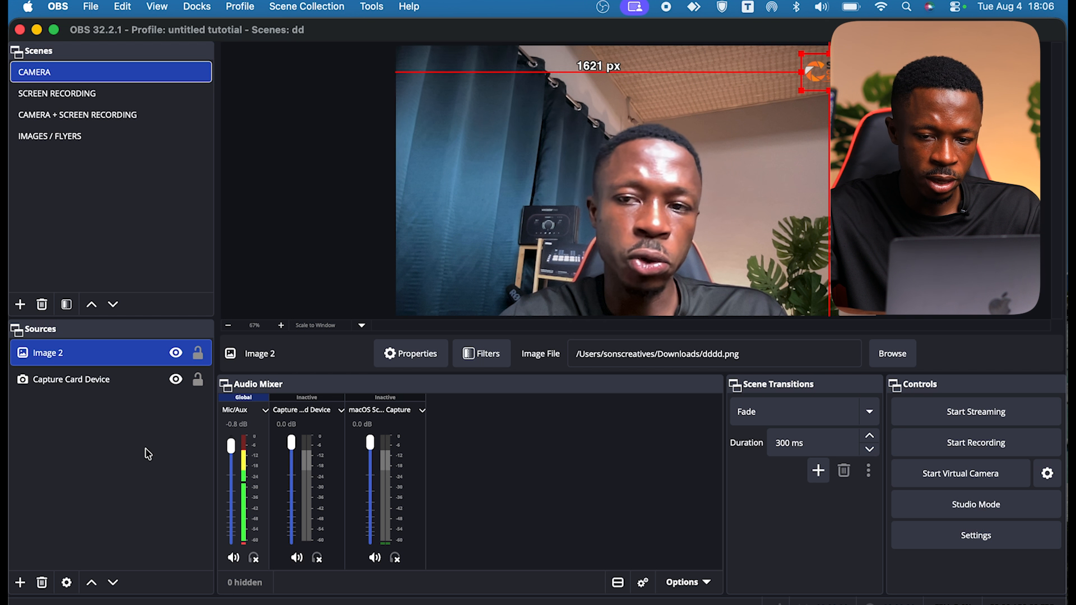
Step: Paste the copied Image 2 logo source into the SCREEN RECORDING and CAMERA + SCREEN RECORDING scenes, leaving it deselected
left_click(136, 497)
left_click(124, 96)
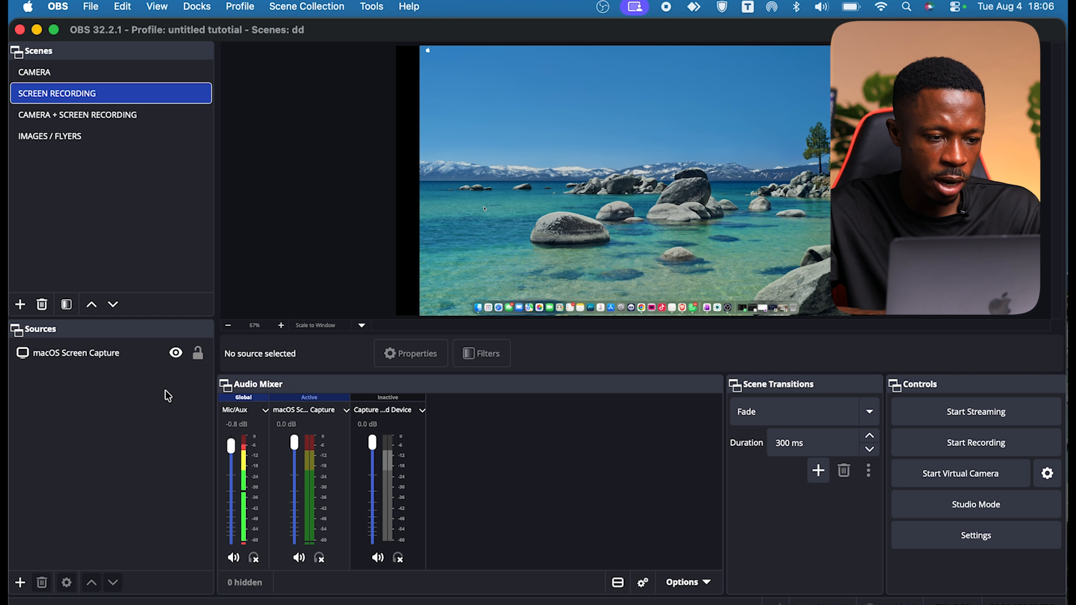
key("super+v")
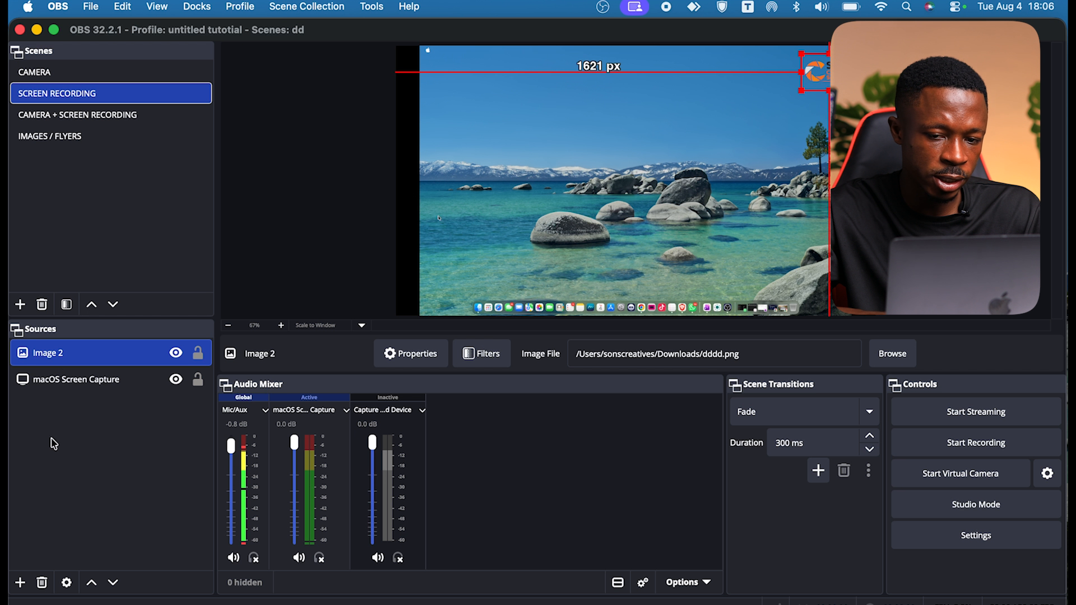
left_click(82, 471)
left_click(100, 115)
key("super+v")
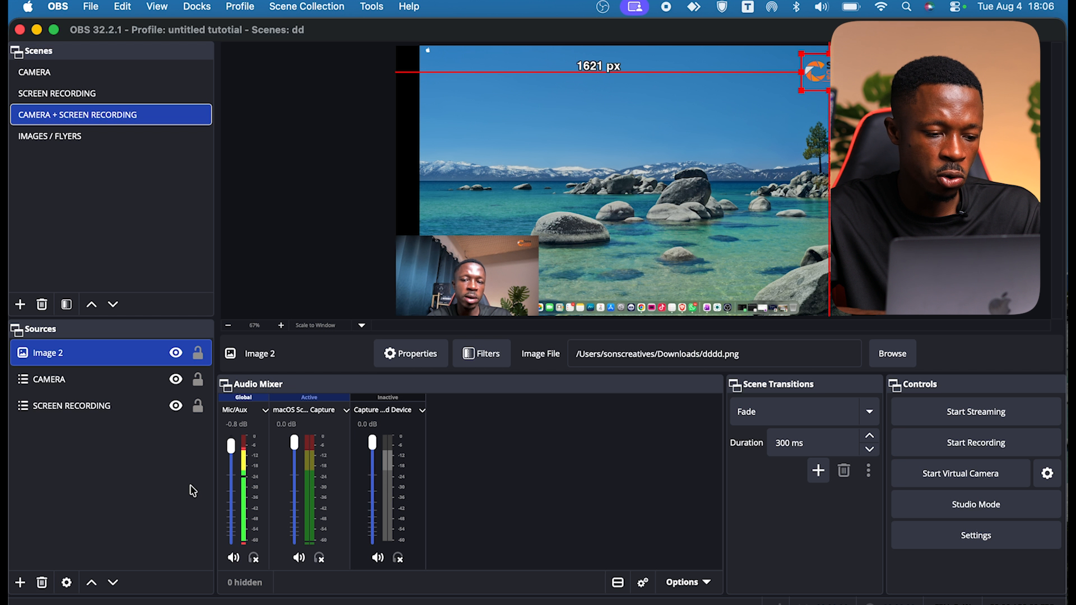
left_click(148, 499)
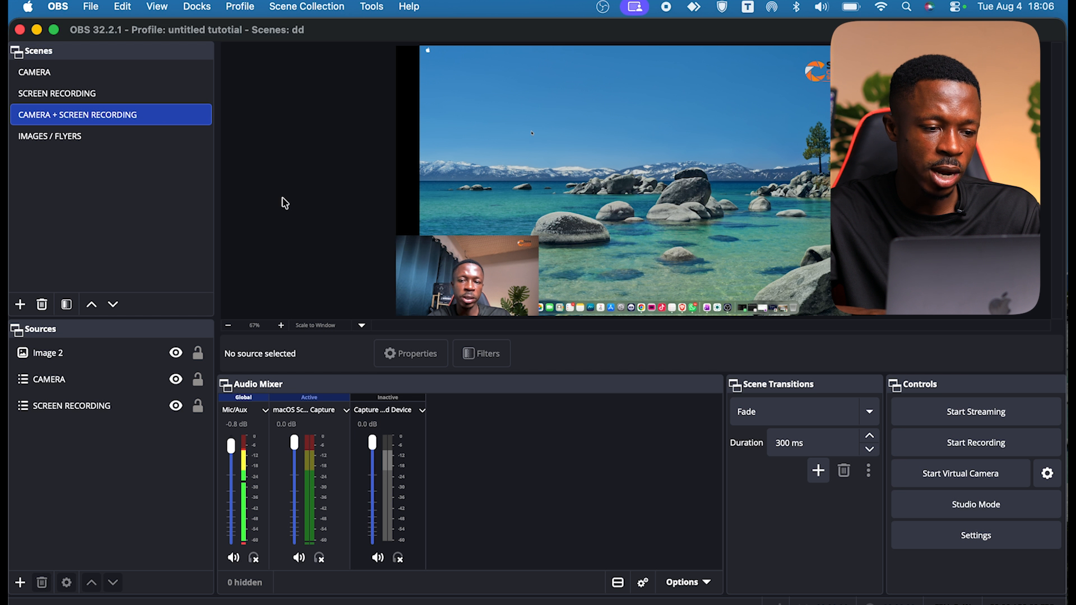
Step: Switch through the IMAGES / FLYERS, CAMERA + SCREEN RECORDING, SCREEN RECORDING and CAMERA scenes to check the logo in each
left_click(51, 136)
left_click(68, 109)
left_click(67, 96)
left_click(35, 72)
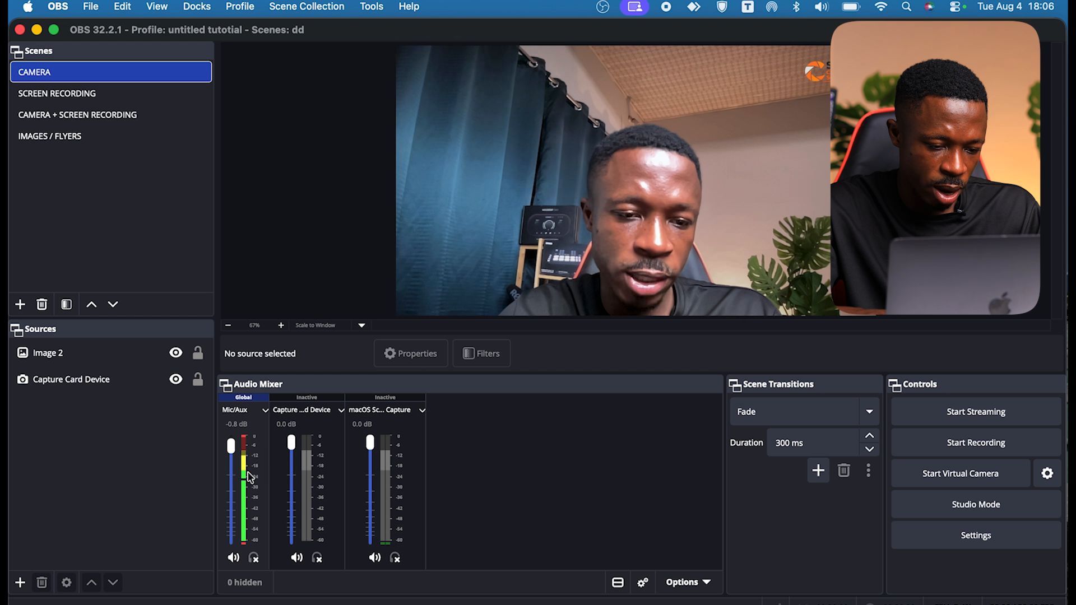
Step: Raise the Mic/Aux volume to 0.0 dB, and test its mute by muting and unmuting it
left_click_drag(234, 450, 234, 447)
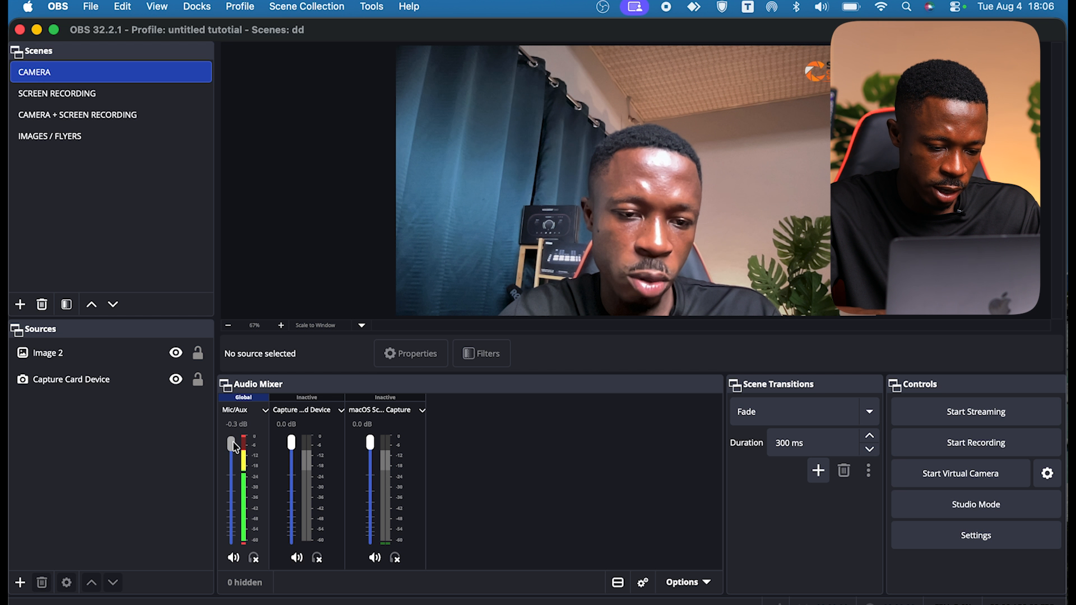
left_click(238, 557)
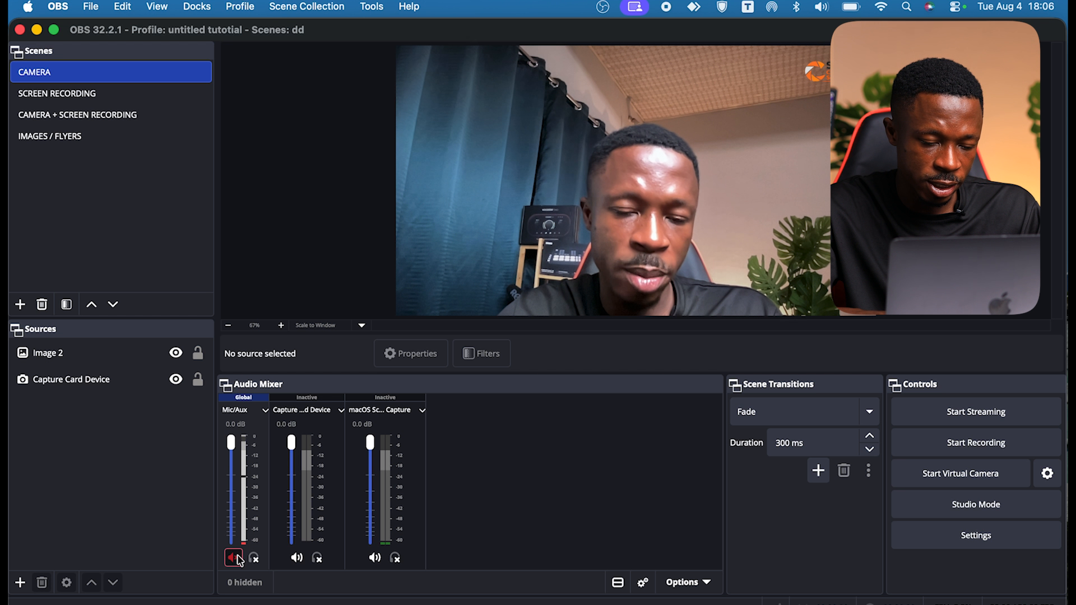
left_click(235, 558)
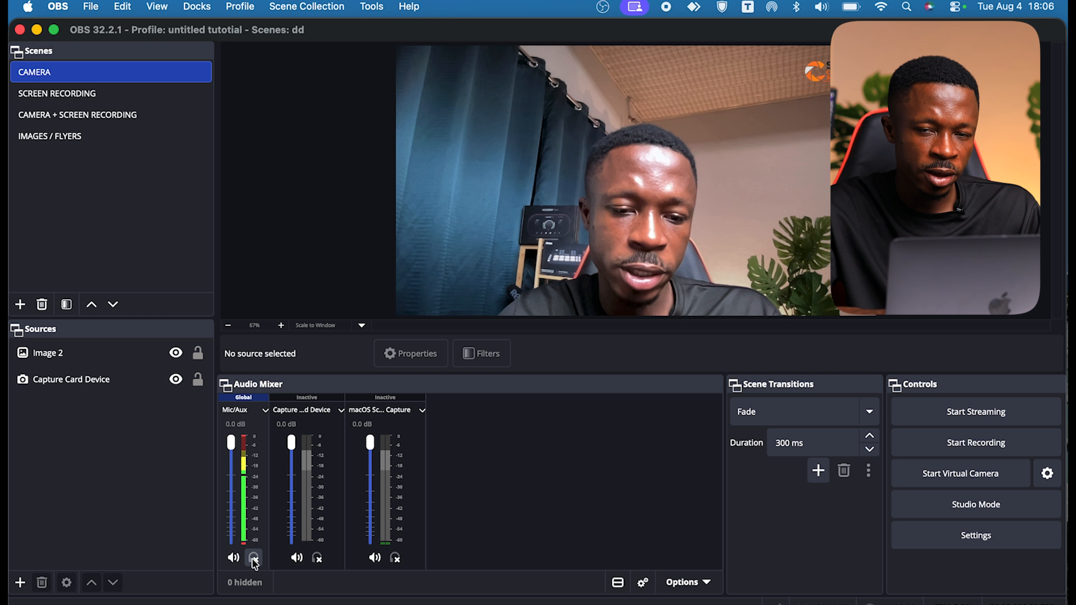
Step: Try out audio monitoring on the Mic/Aux channel by enabling and disabling it
left_click(254, 558)
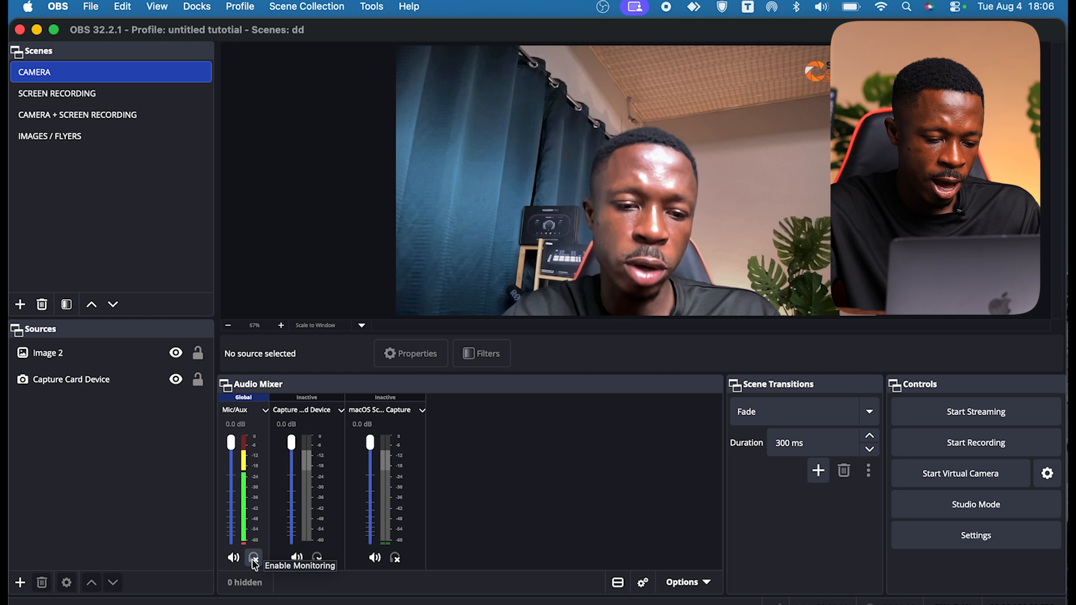
left_click(257, 562)
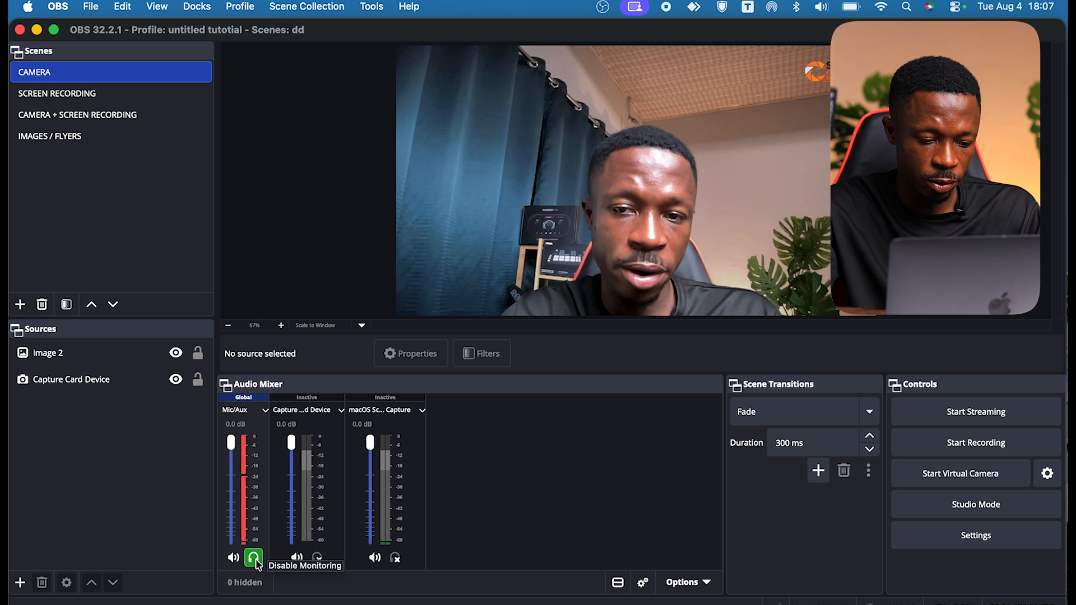
left_click(255, 559)
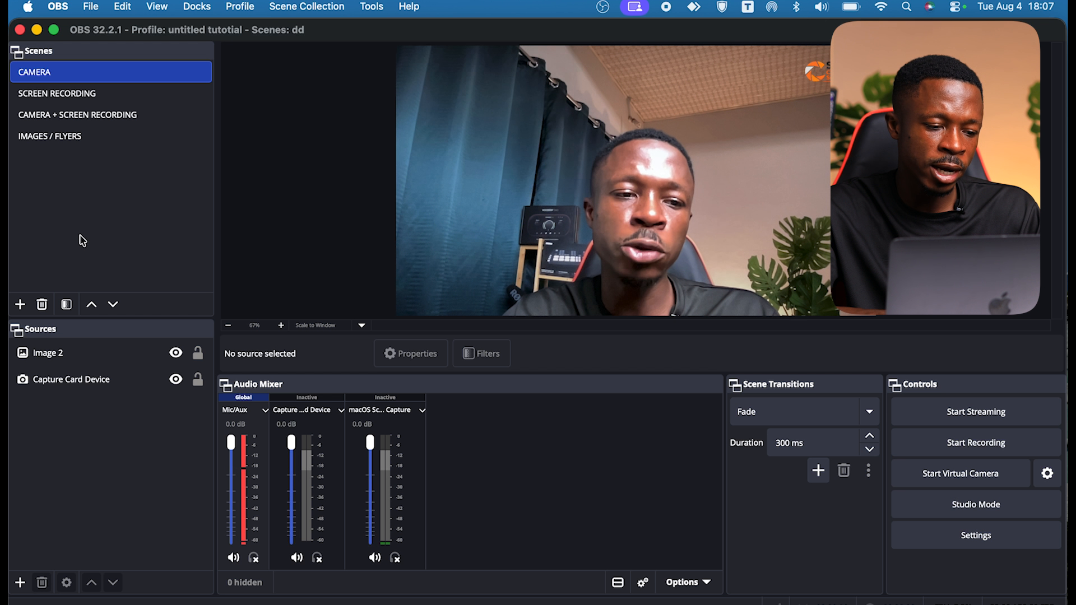
Step: Create a new scene named VIDEO after the IMAGES / FLYERS scene
left_click(87, 136)
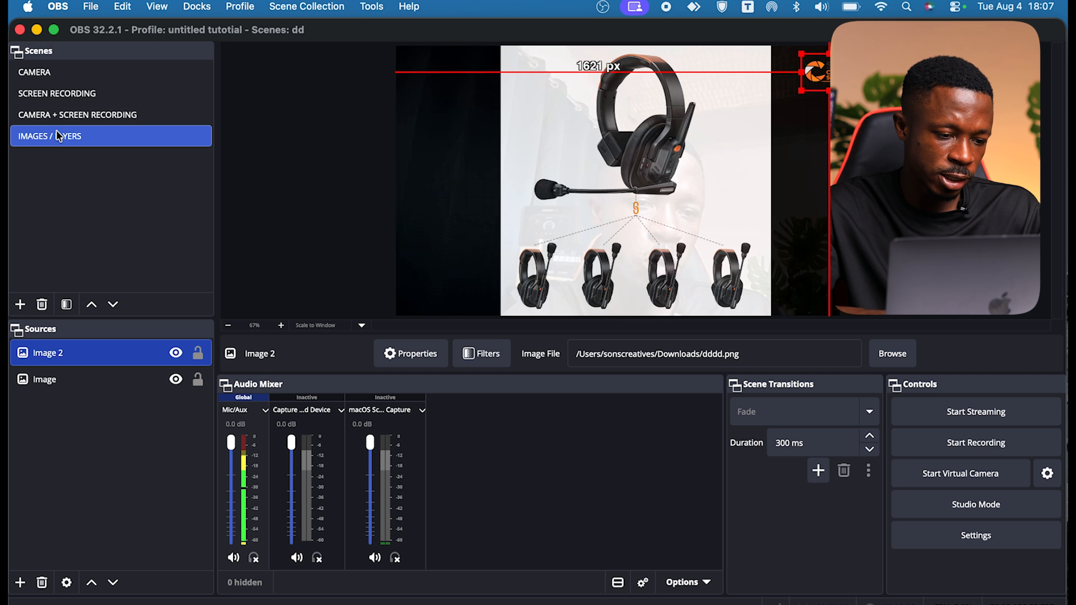
left_click(22, 305)
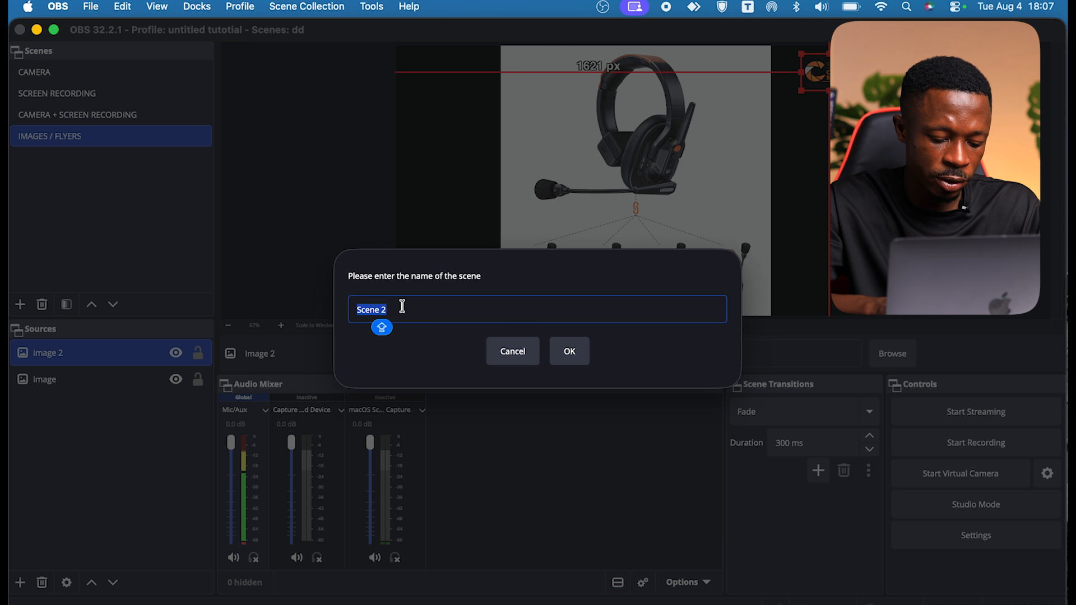
type("VIDEO")
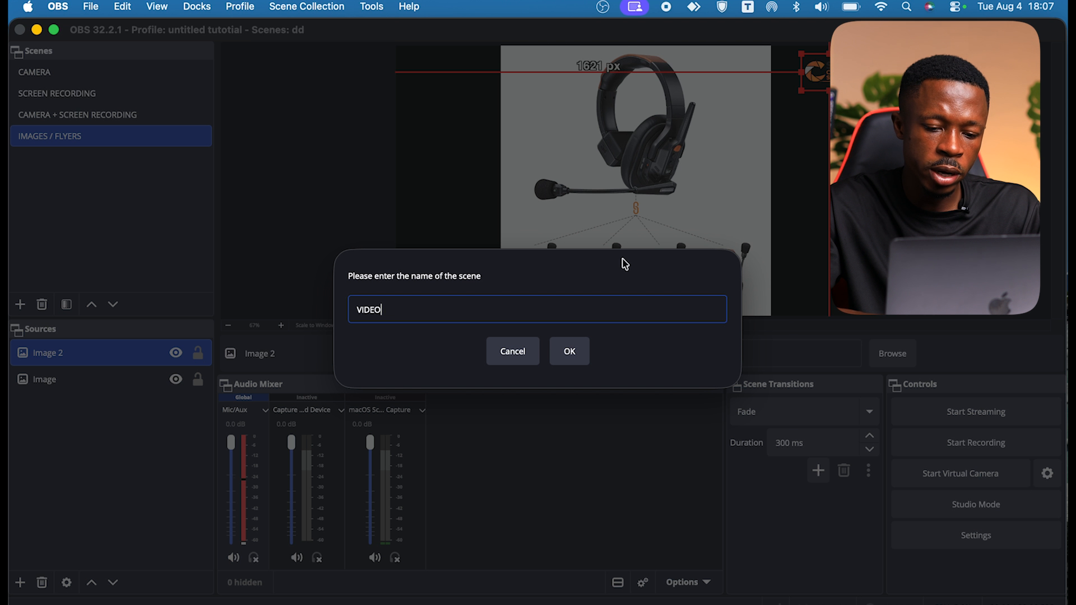
left_click(586, 352)
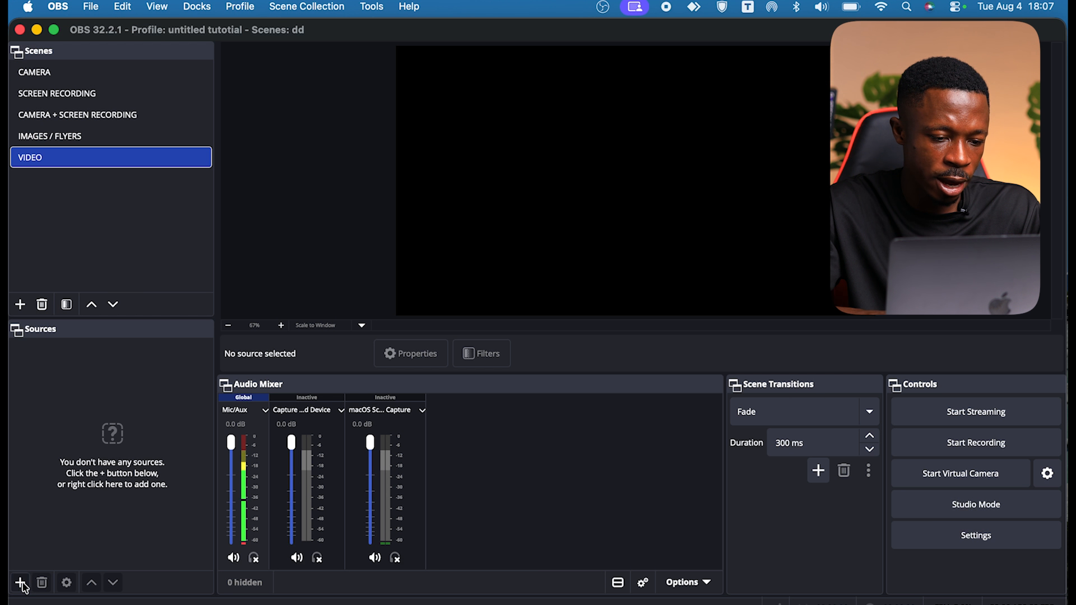
Step: Add a new Media source to the VIDEO scene using Every Interview Style Explained (A documentary masterclass).mp4 from Downloads
left_click(22, 585)
left_click(221, 335)
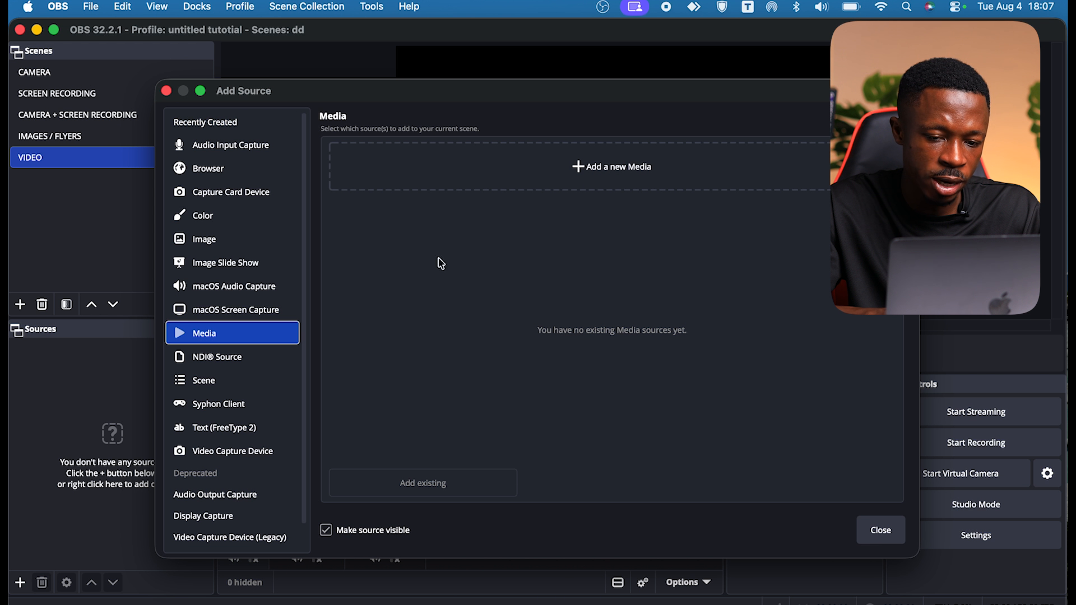
left_click(637, 176)
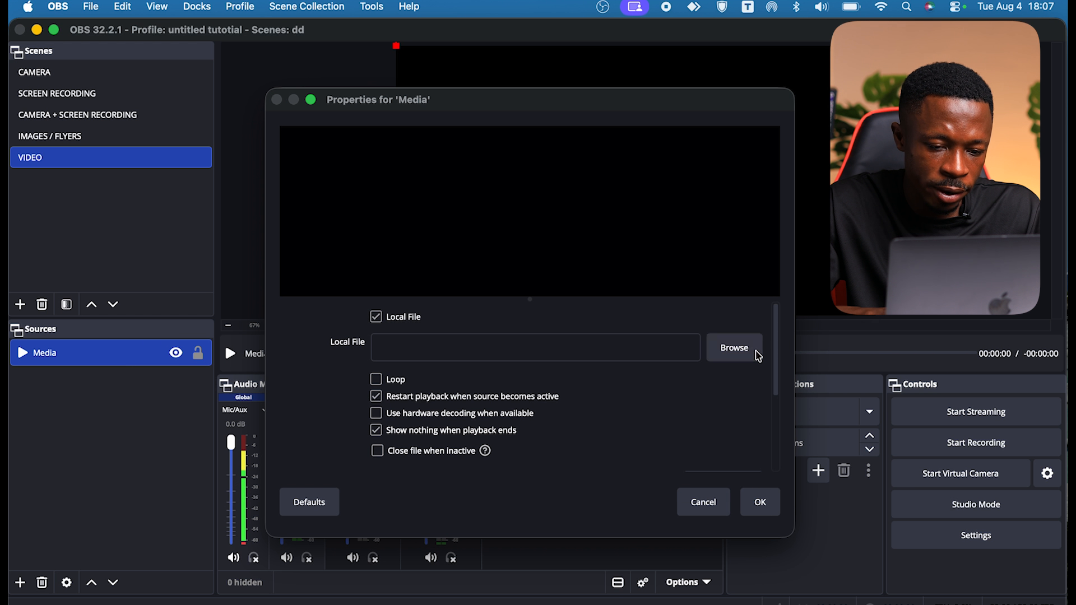
left_click(734, 349)
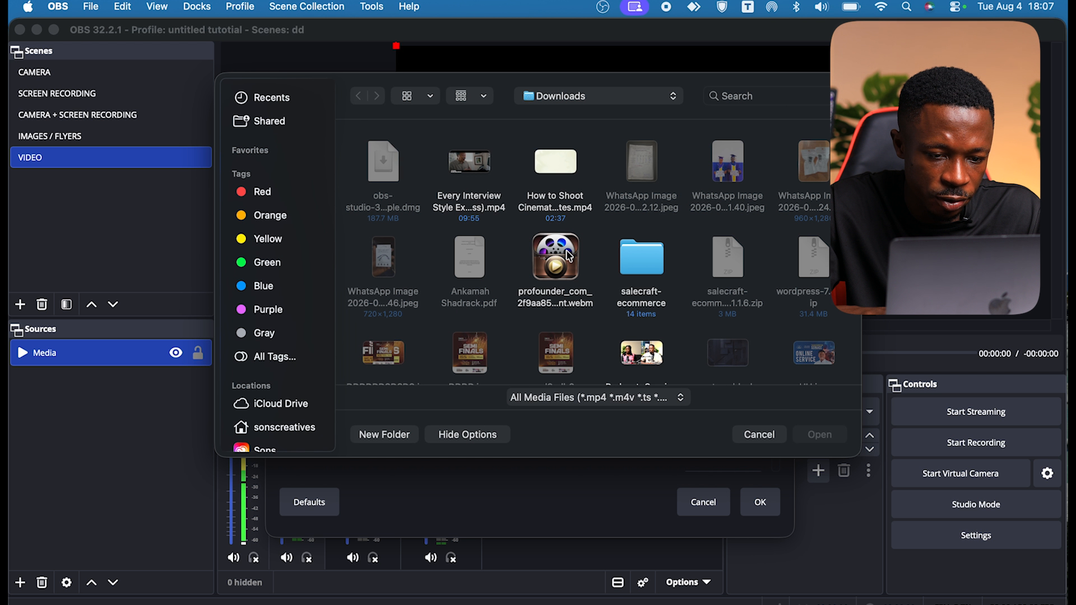
scroll(569, 256, "down", 3)
scroll(569, 256, "up", 3)
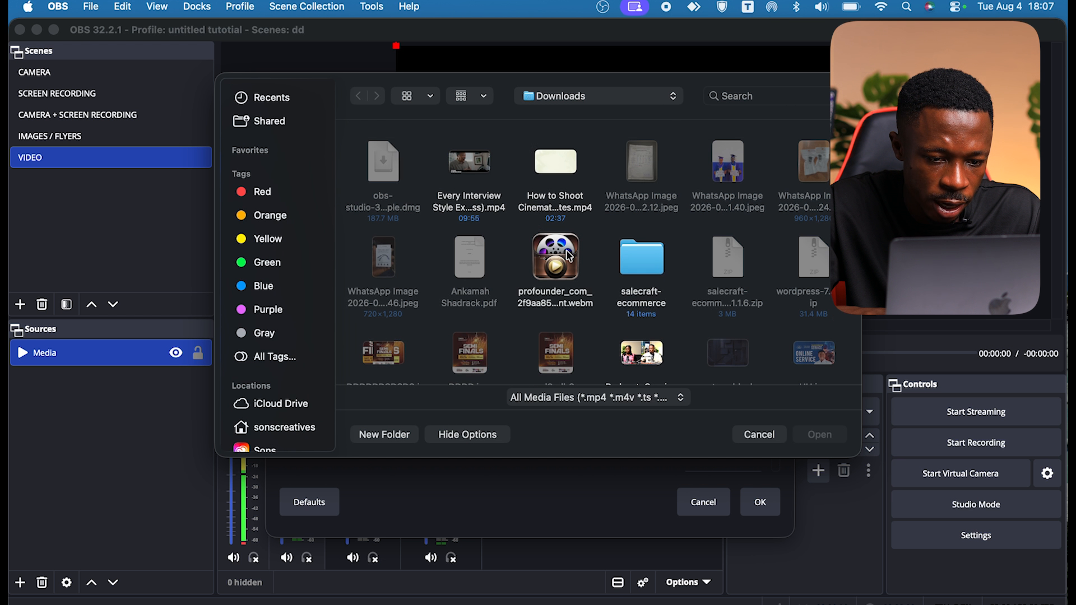
left_click(489, 162)
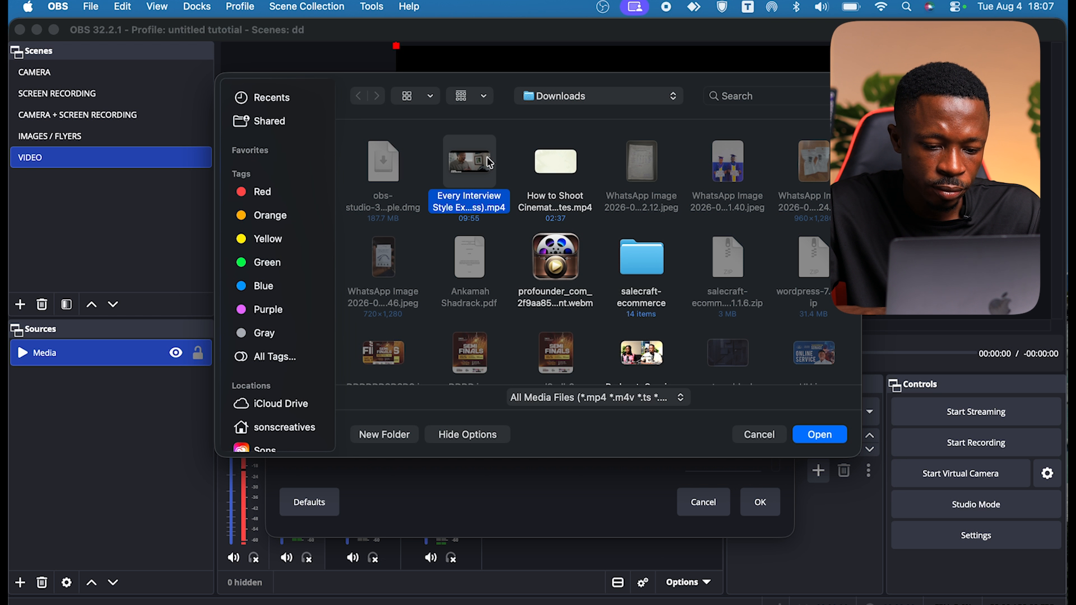
double_click(489, 162)
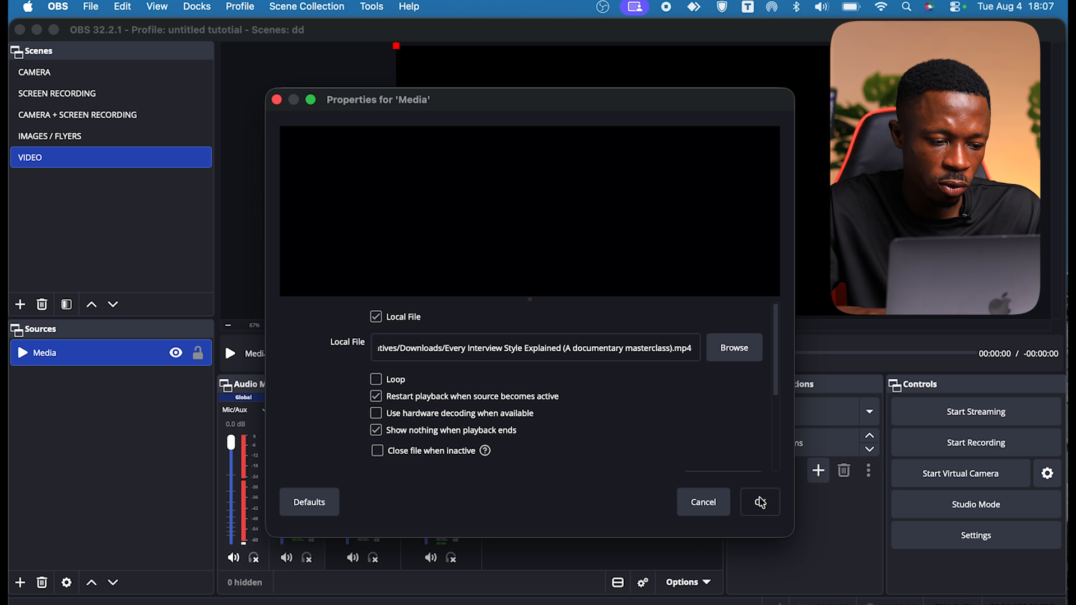
left_click(761, 503)
Step: Fit the Media source to the screen, pause its playback and deselect it
right_click(104, 362)
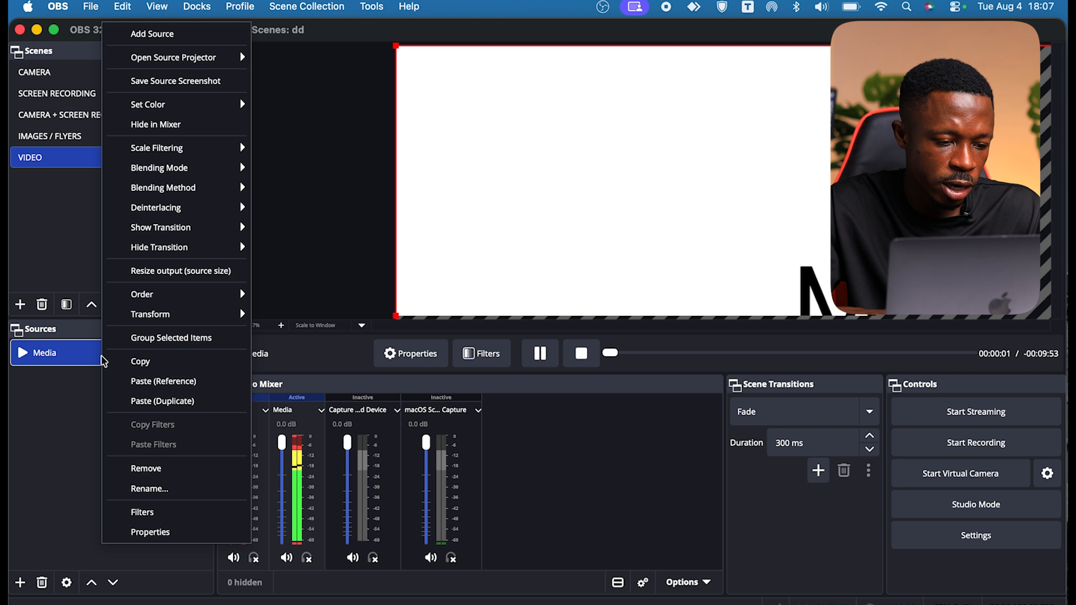
mouse_move(168, 314)
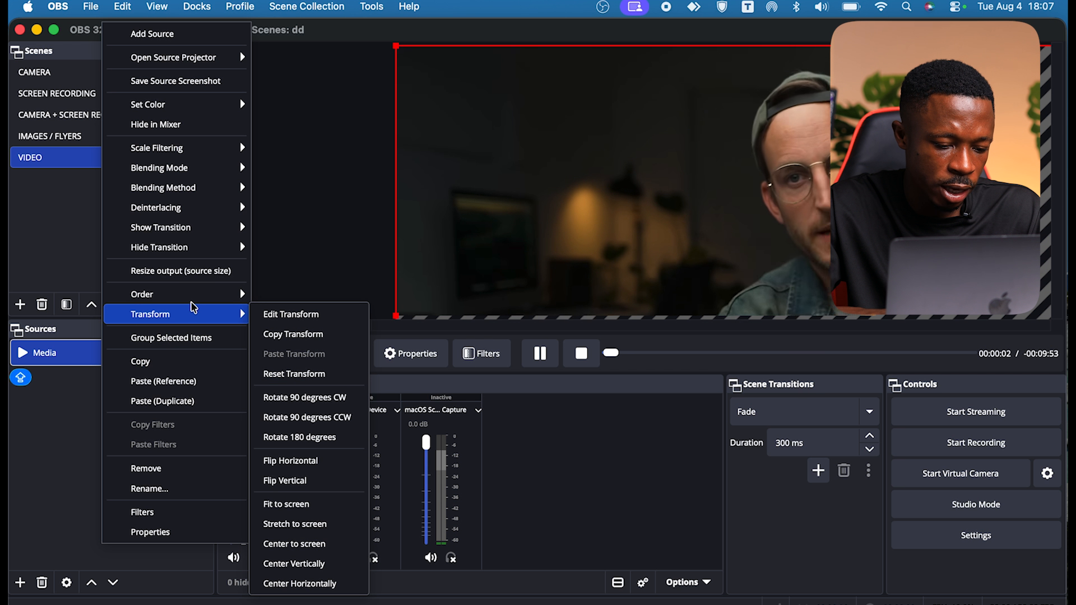
left_click(301, 505)
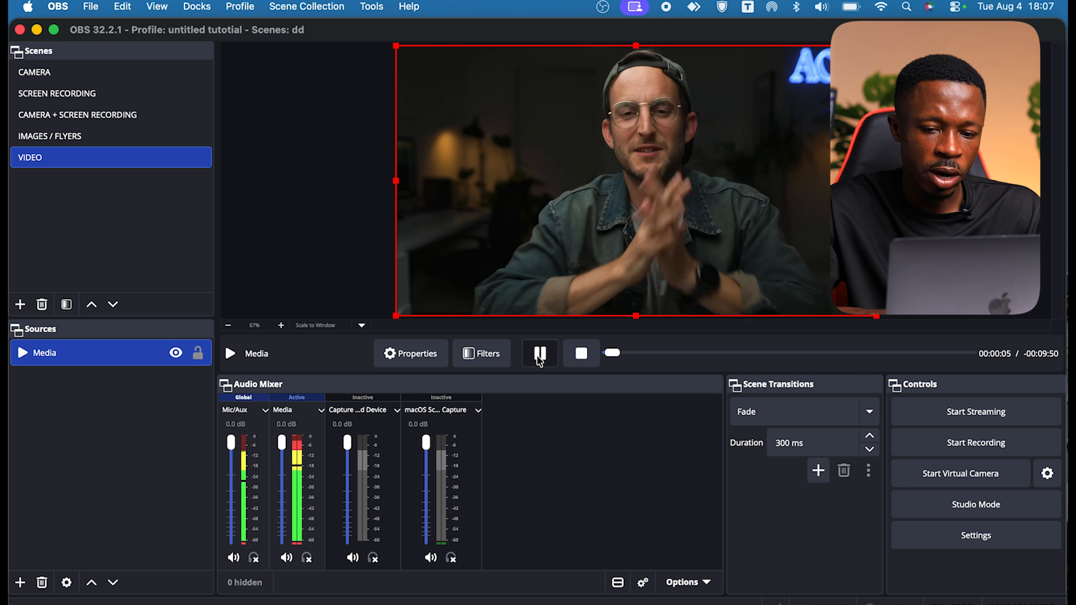
left_click(540, 358)
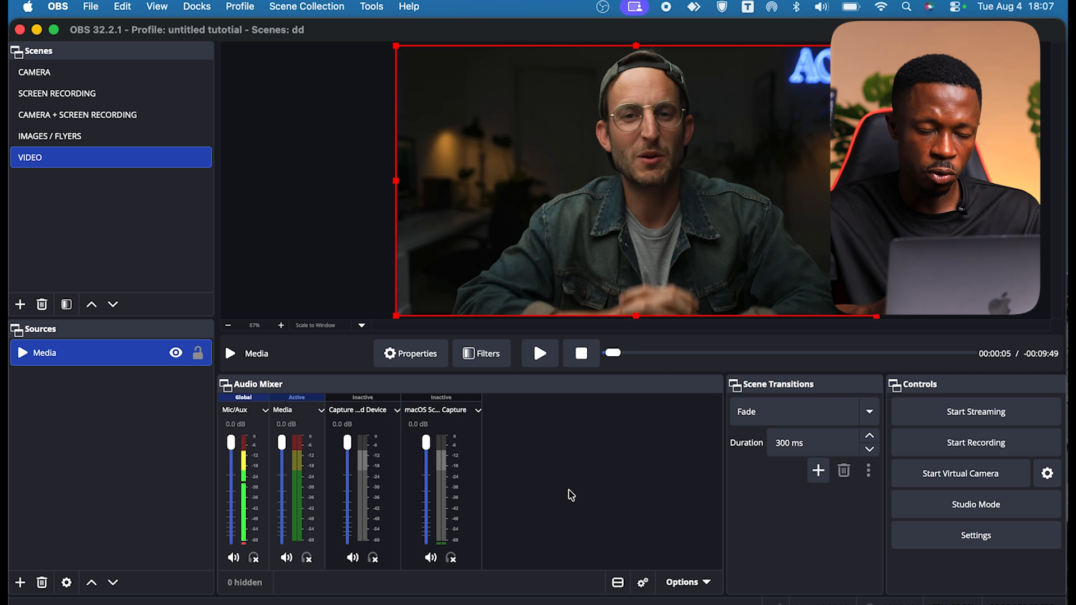
left_click(79, 420)
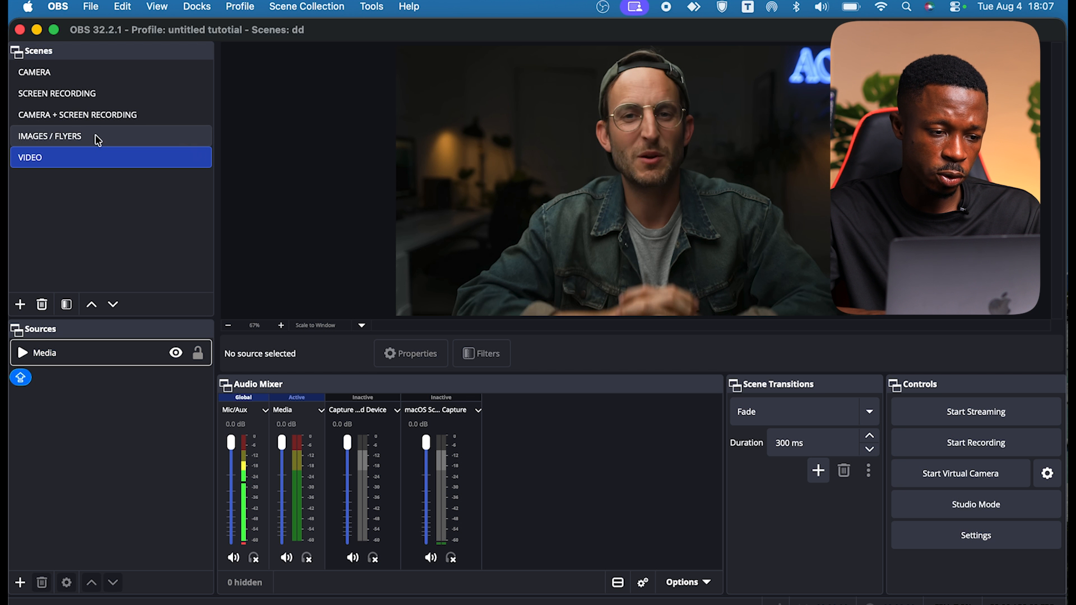
Step: Switch back and forth between the IMAGES / FLYERS and VIDEO scenes to check the video's playback behaviour
left_click(94, 138)
left_click(67, 159)
left_click(56, 138)
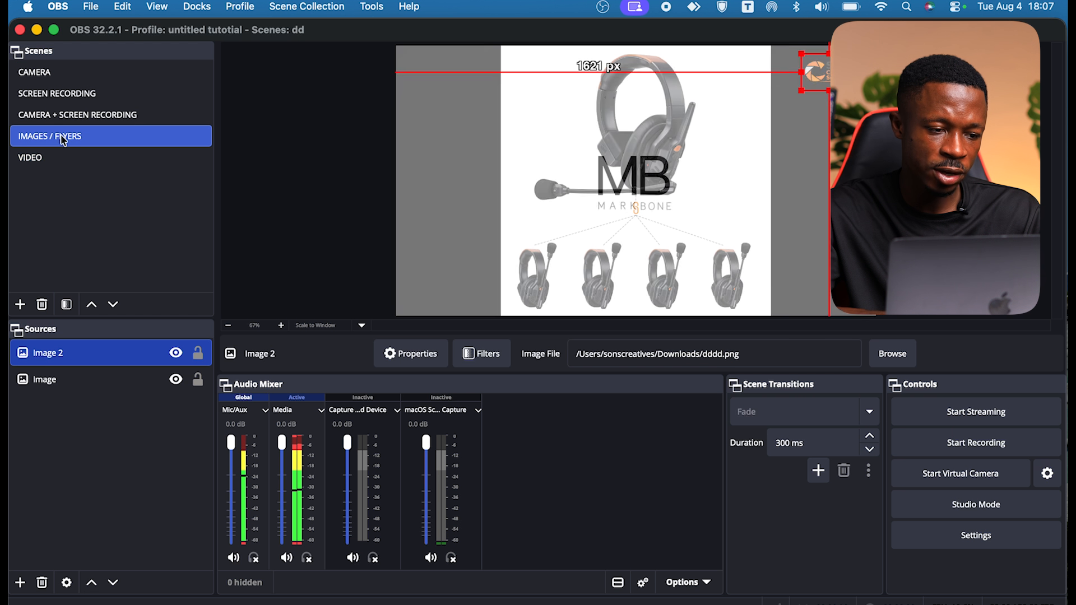
left_click(51, 155)
Step: Pause the Media source, and in its properties turn off restarting playback when the source becomes active and turn on Loop
left_click(99, 356)
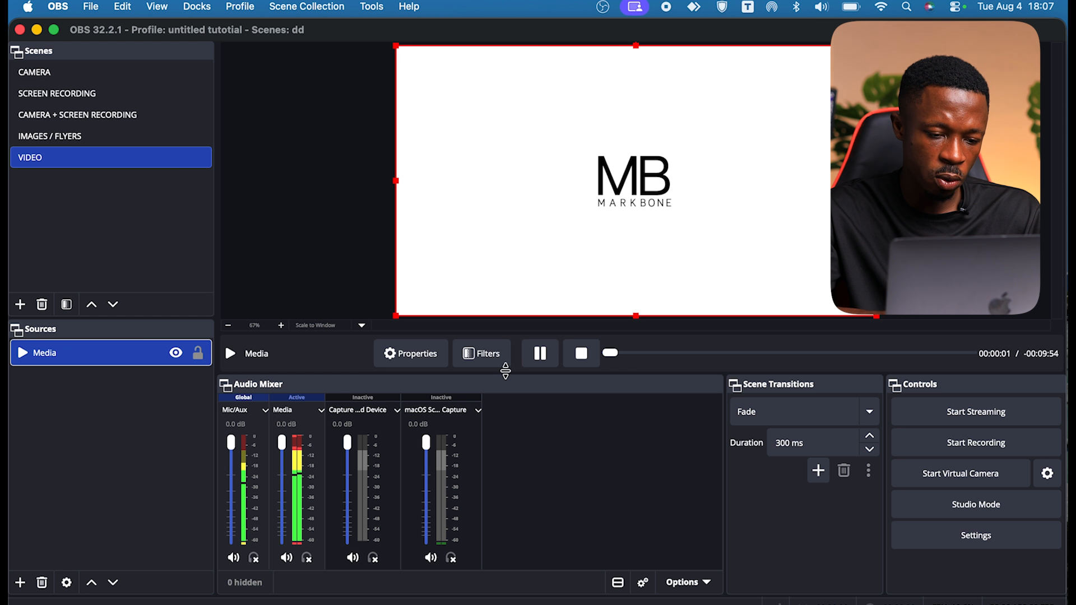
left_click(556, 357)
left_click(432, 353)
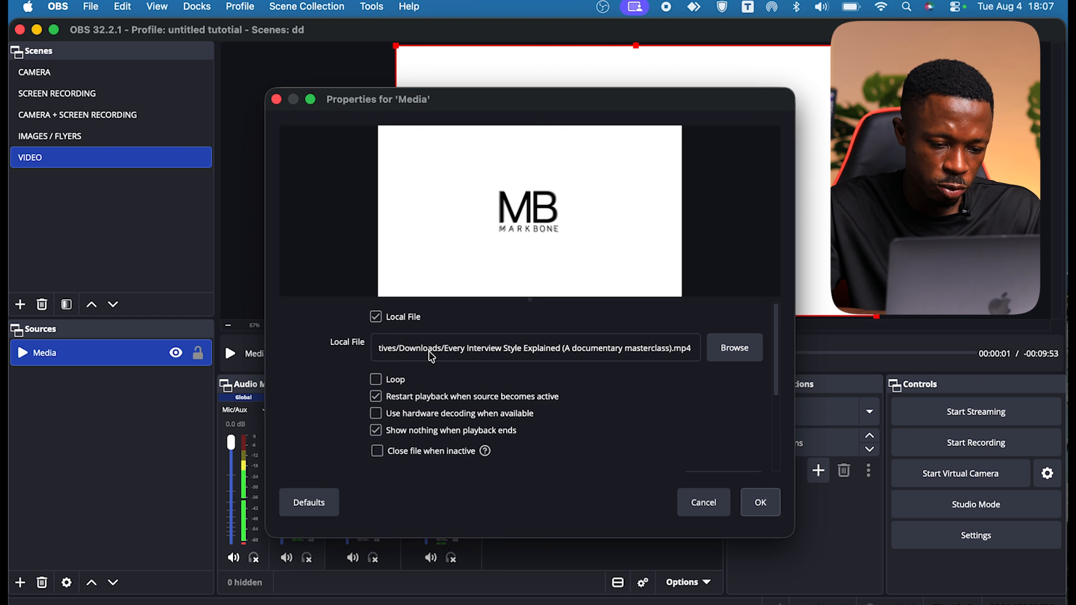
left_click(396, 397)
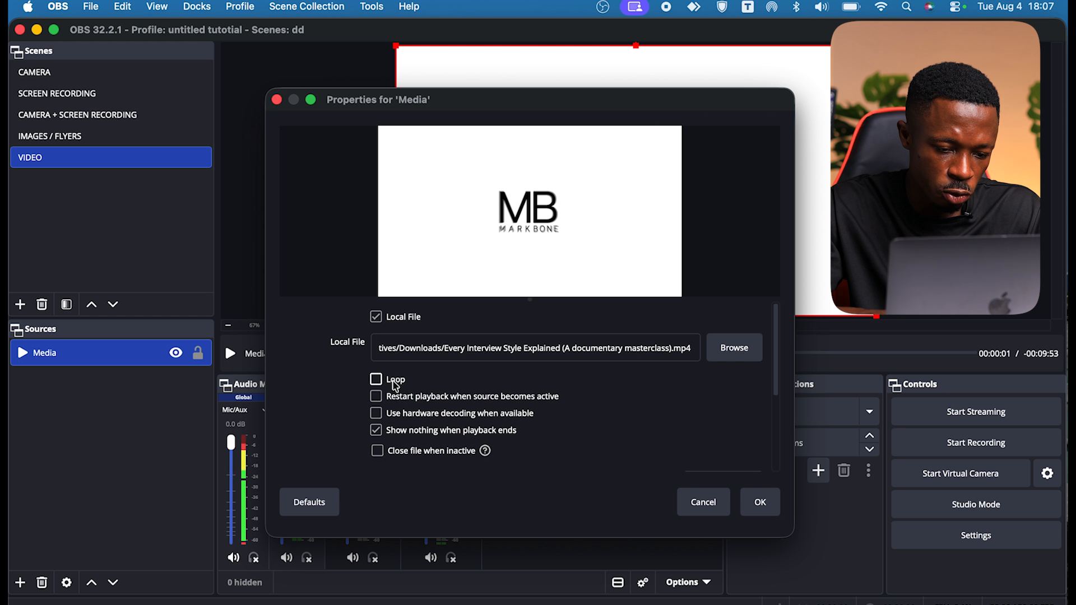
left_click(395, 384)
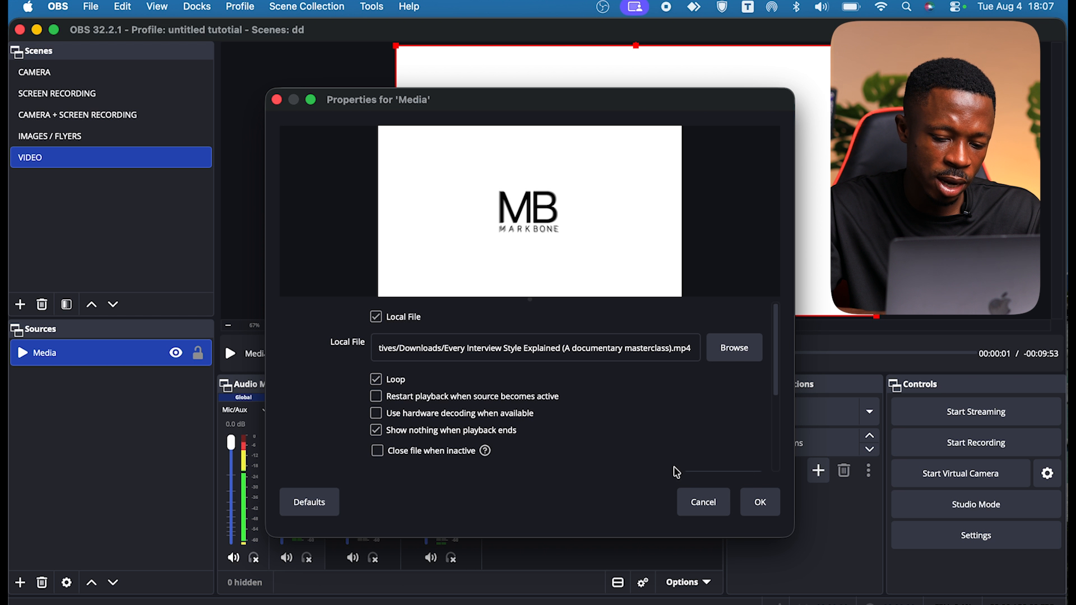
left_click(759, 503)
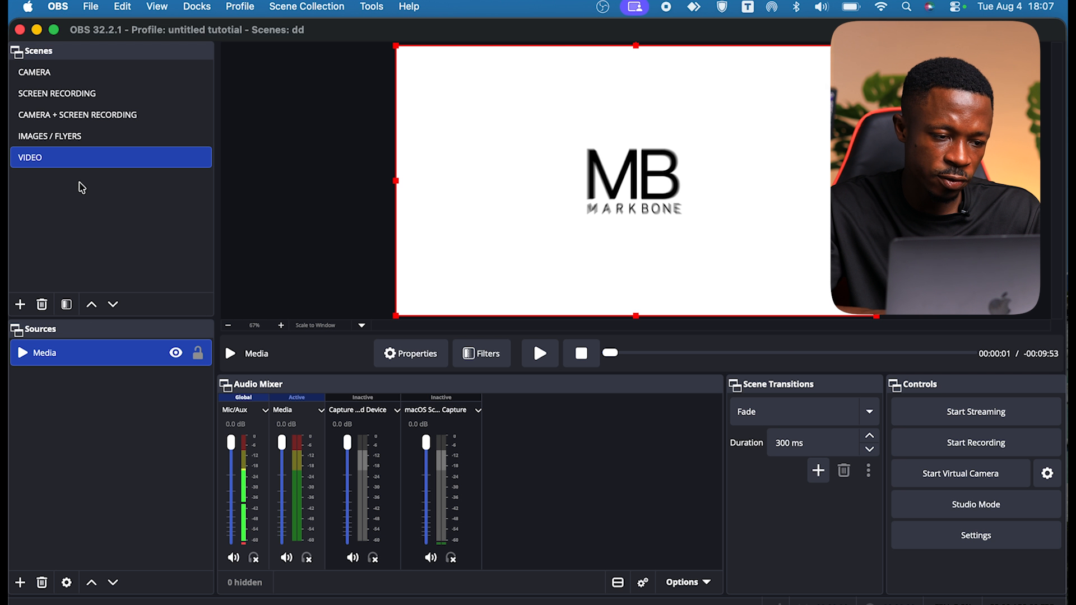
Step: Switch through all the scenes to check the transitions and the paused video, and return to VIDEO
left_click(69, 138)
left_click(68, 157)
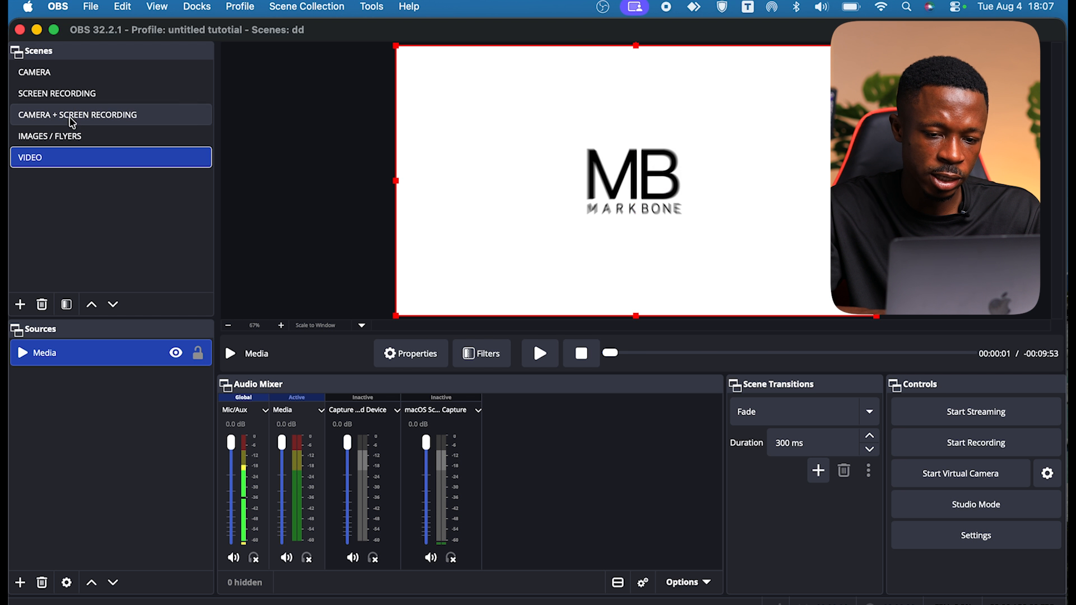
left_click(72, 118)
left_click(56, 93)
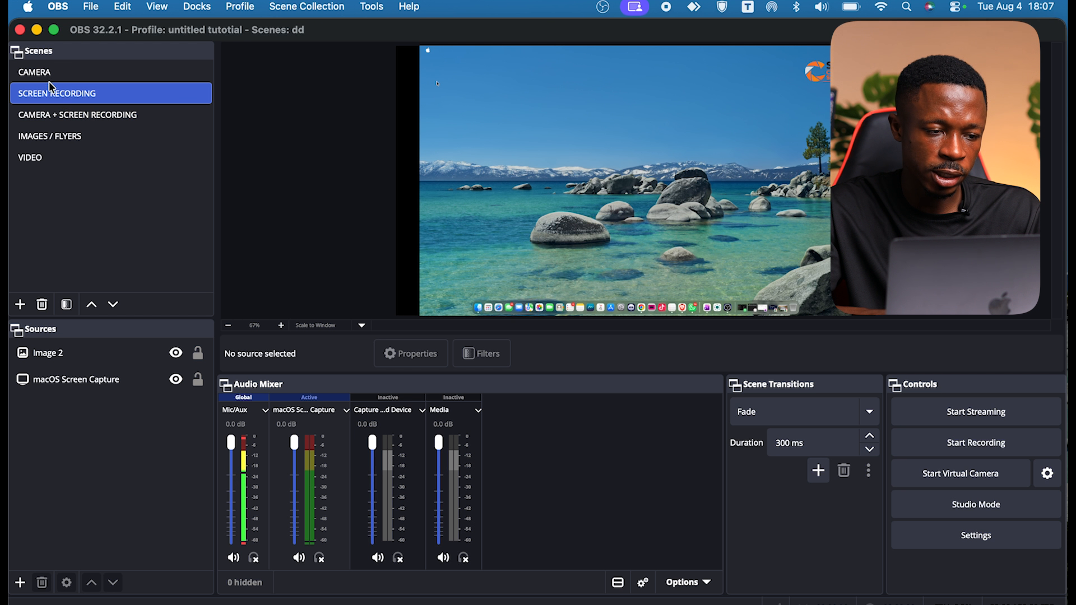
left_click(49, 74)
left_click(53, 158)
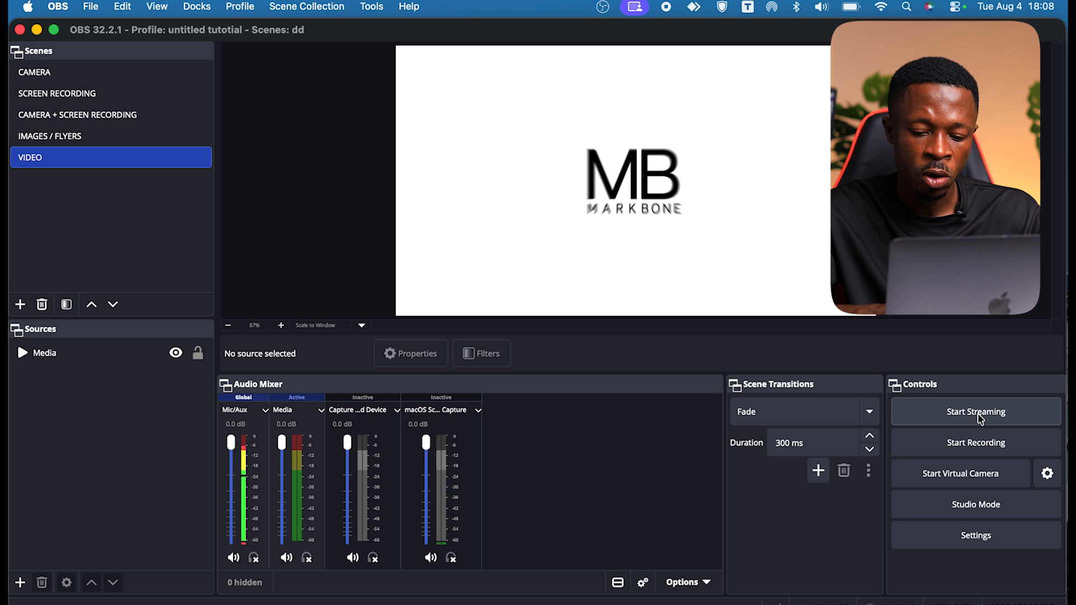
Step: Start recording and switch through the scenes from SCREEN RECORDING to VIDEO while it runs
left_click(983, 446)
left_click(90, 93)
left_click(33, 73)
left_click(80, 114)
left_click(80, 136)
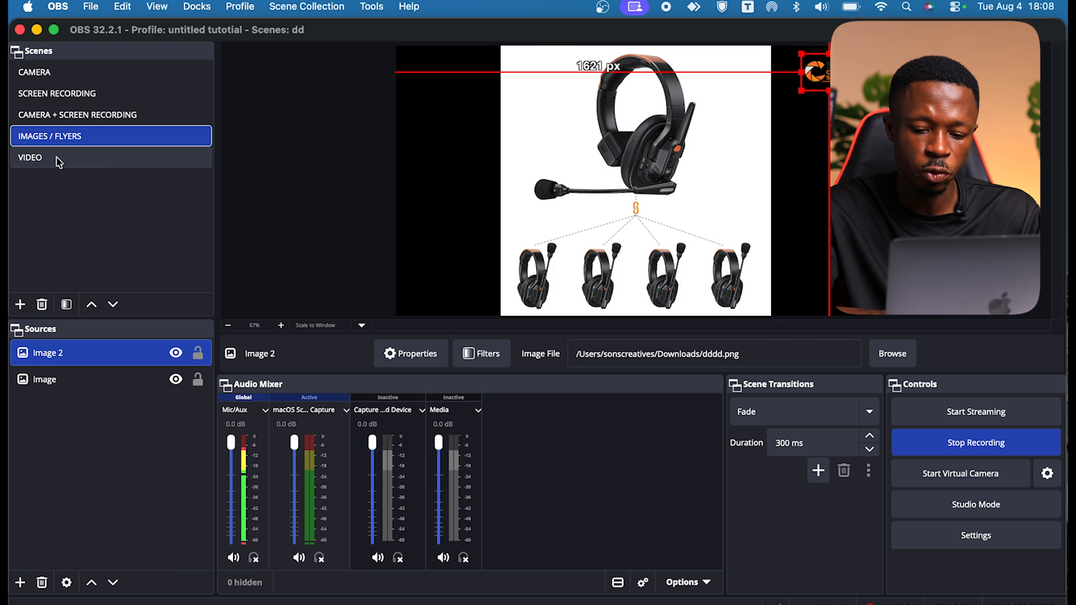
left_click(58, 158)
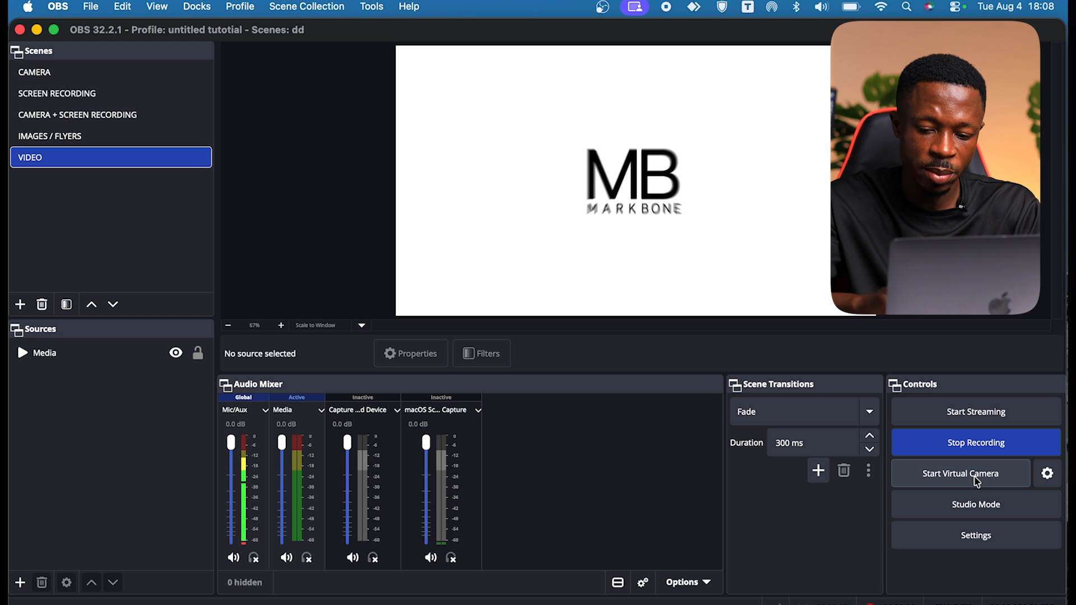
Step: Turn on Studio Mode and swap CAMERA and VIDEO between preview and program using the Transition, Cut and Fade (300ms) commands, leaving CAMERA in program
left_click(975, 505)
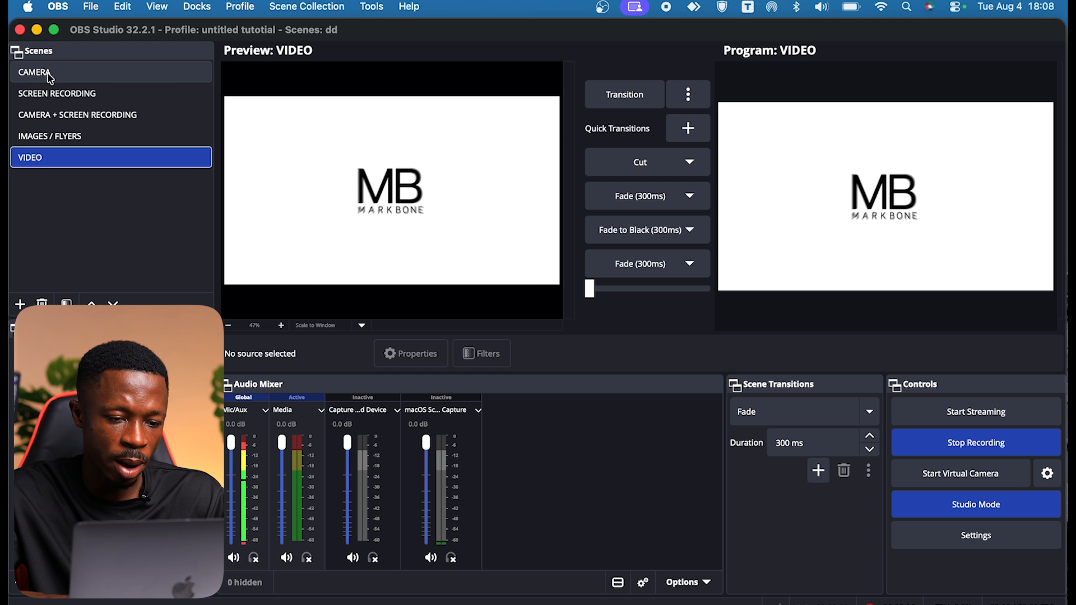
left_click(63, 80)
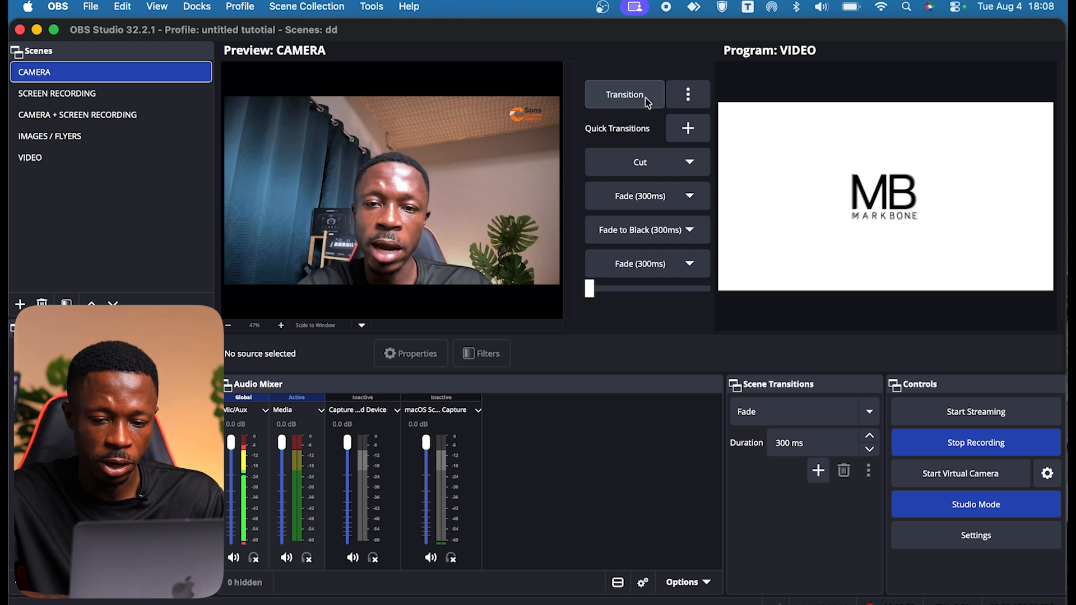
left_click(627, 98)
left_click(637, 162)
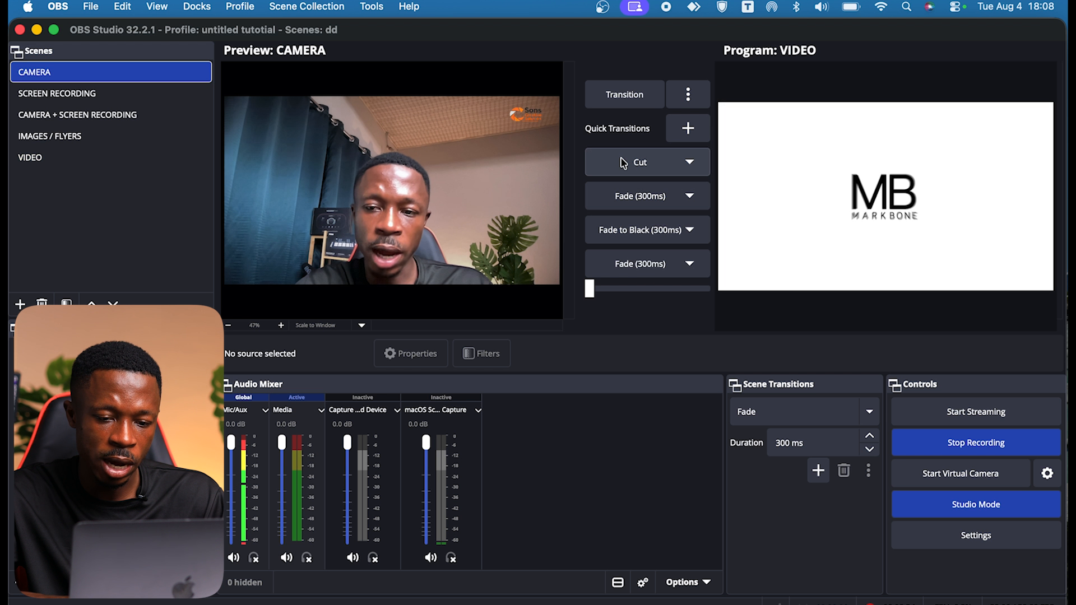
left_click(625, 198)
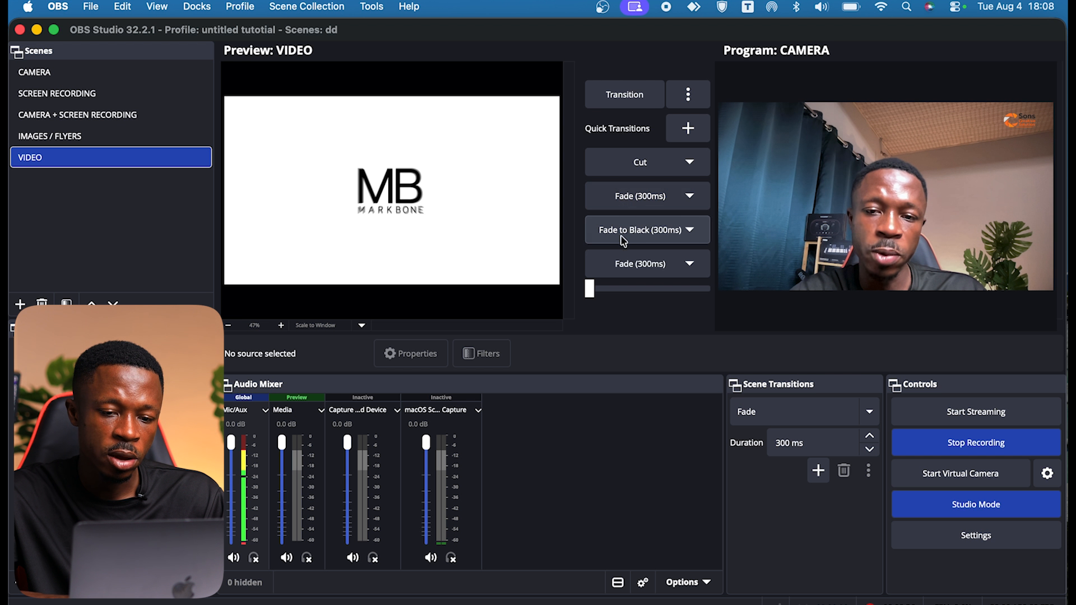
left_click(624, 101)
left_click(621, 102)
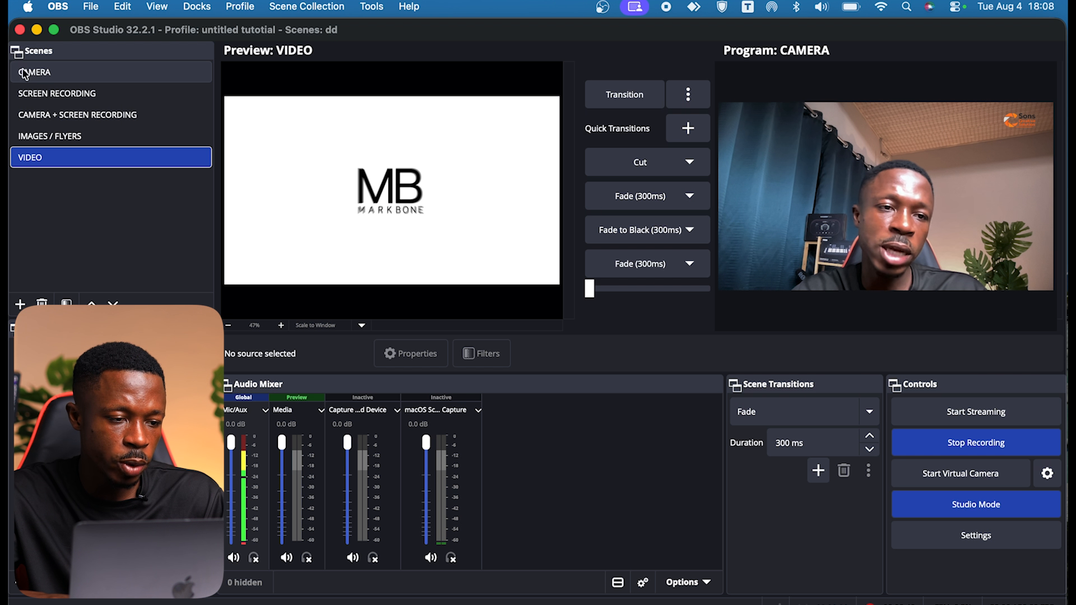
Step: Preview the IMAGES / FLYERS and VIDEO scenes, and transition CAMERA + SCREEN RECORDING from preview to program
left_click(71, 137)
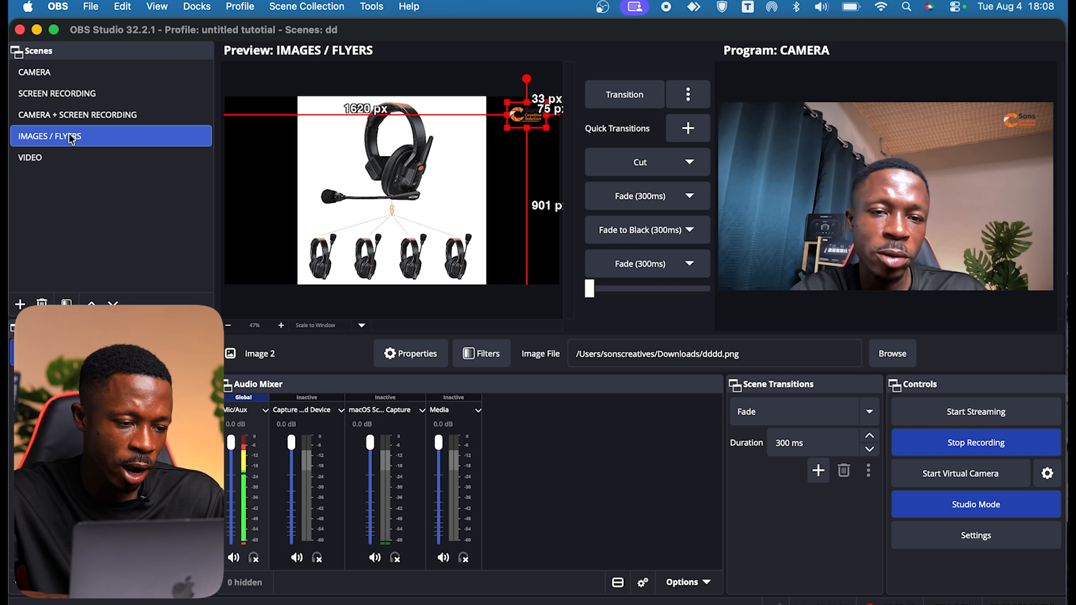
left_click(82, 158)
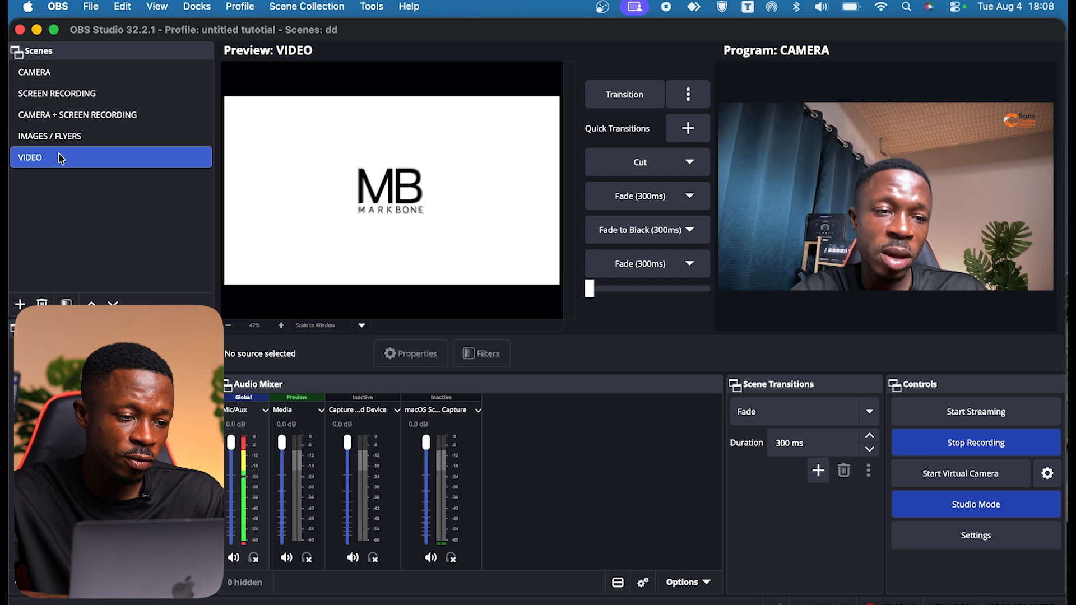
left_click(62, 119)
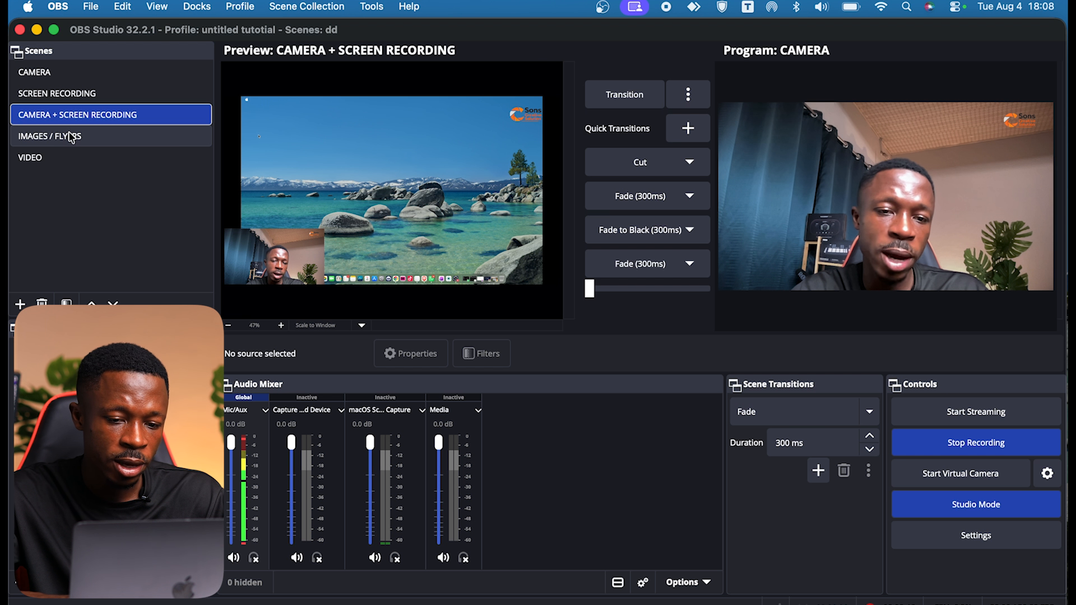
left_click(616, 94)
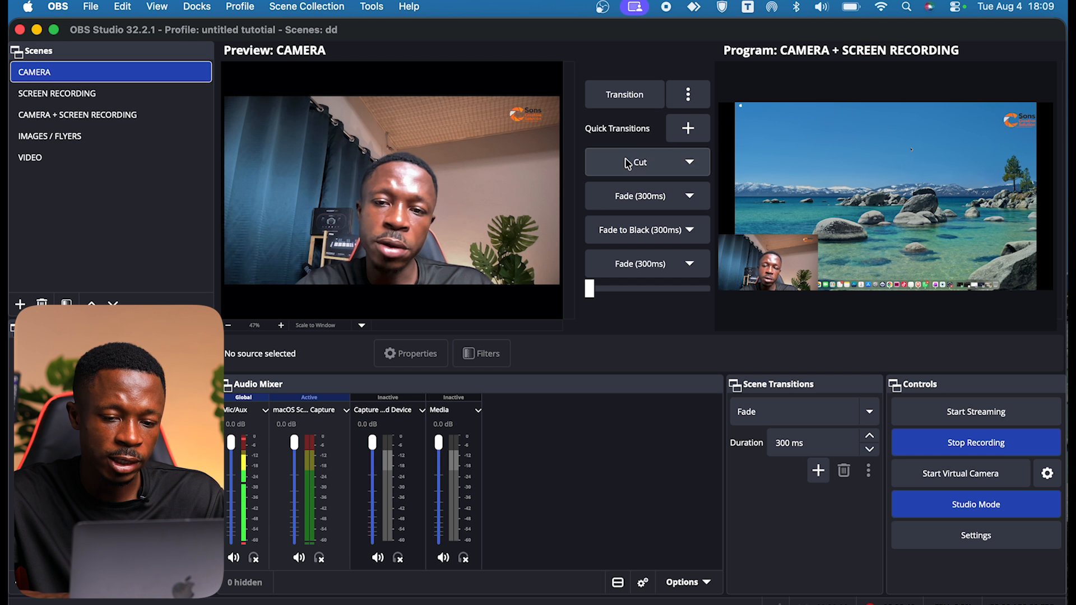
Step: Cut the program back to CAMERA, load SCREEN RECORDING into the preview and try the manual transition slider
left_click(627, 163)
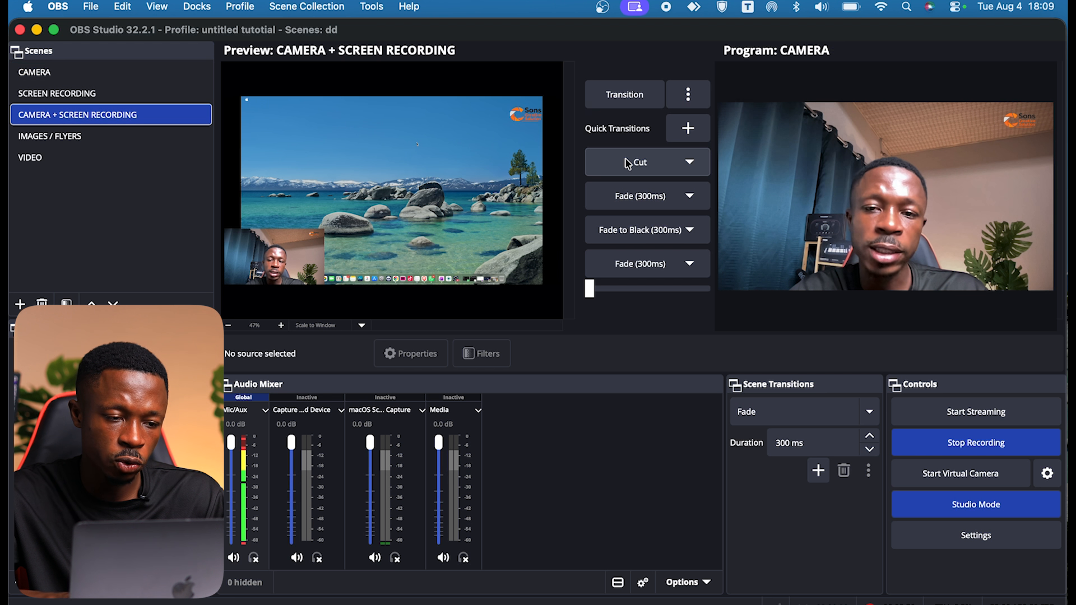
left_click(87, 96)
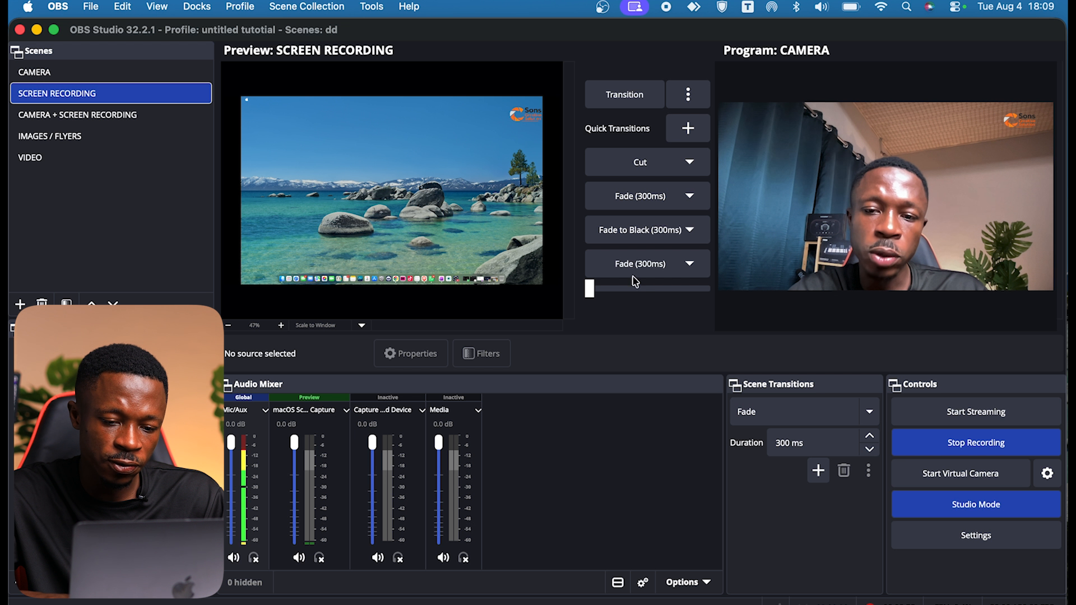
left_click_drag(593, 289, 566, 297)
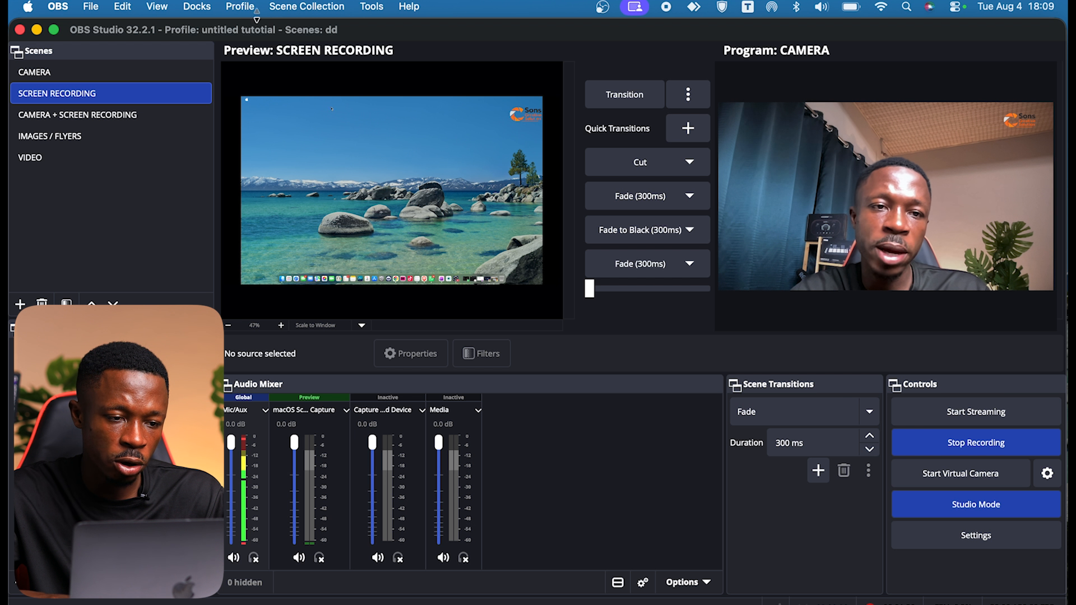
left_click(197, 6)
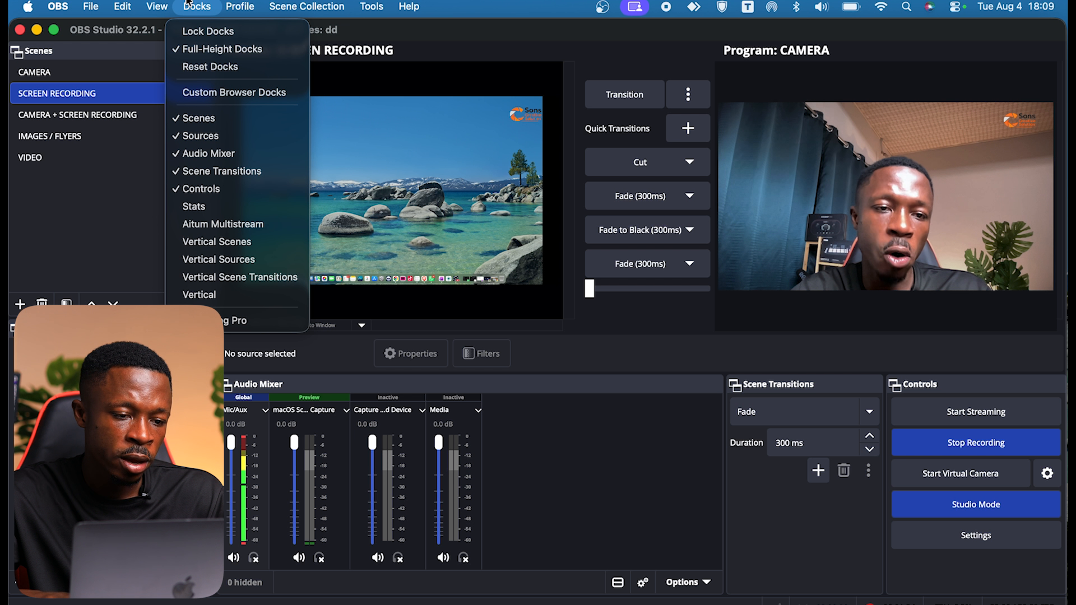
mouse_move(167, 4)
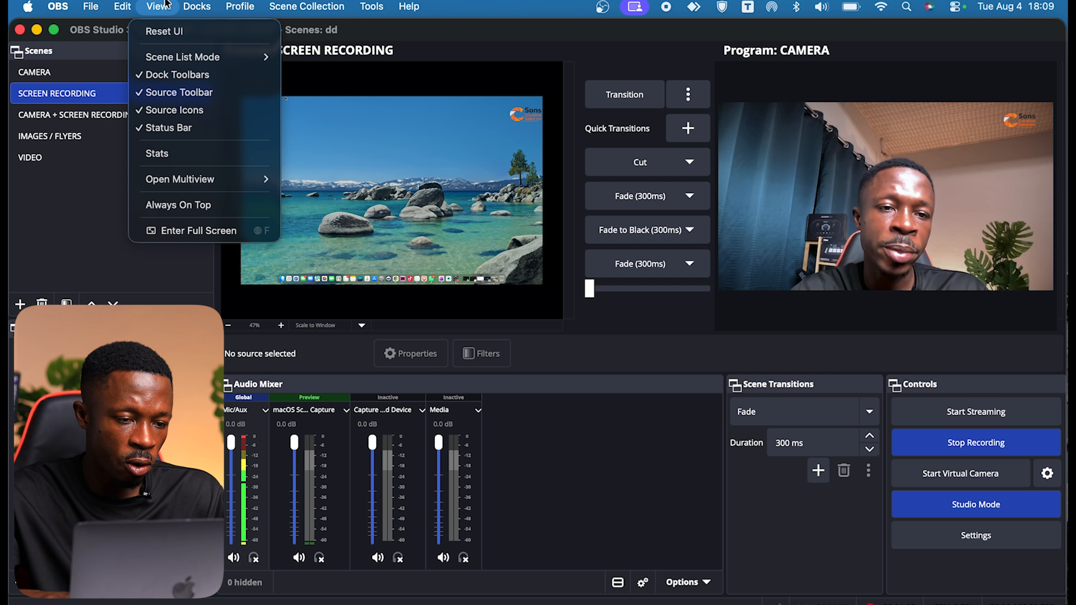
mouse_move(206, 4)
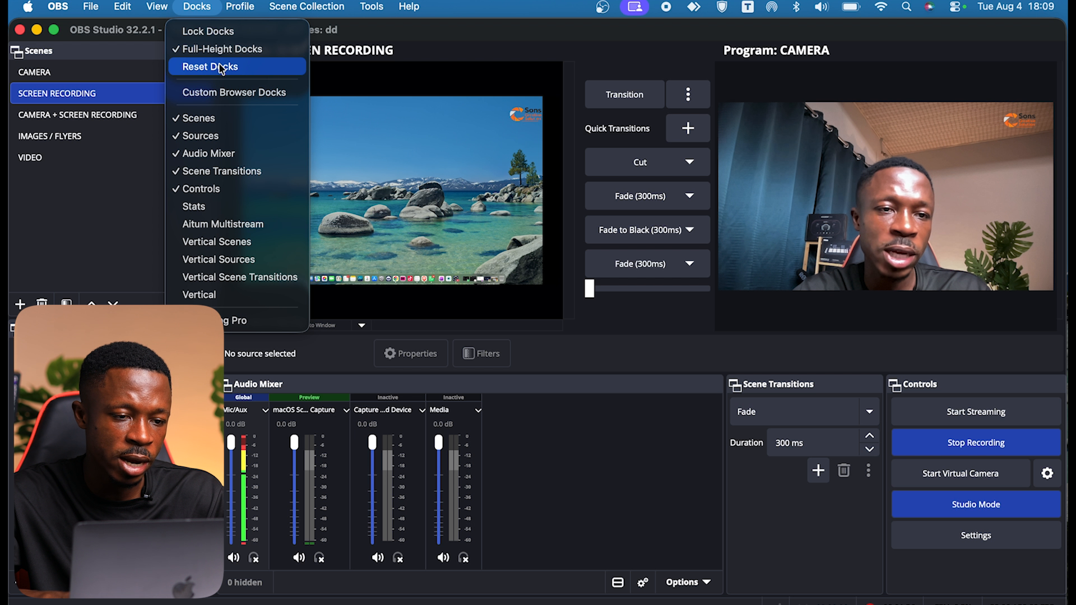
mouse_move(278, 2)
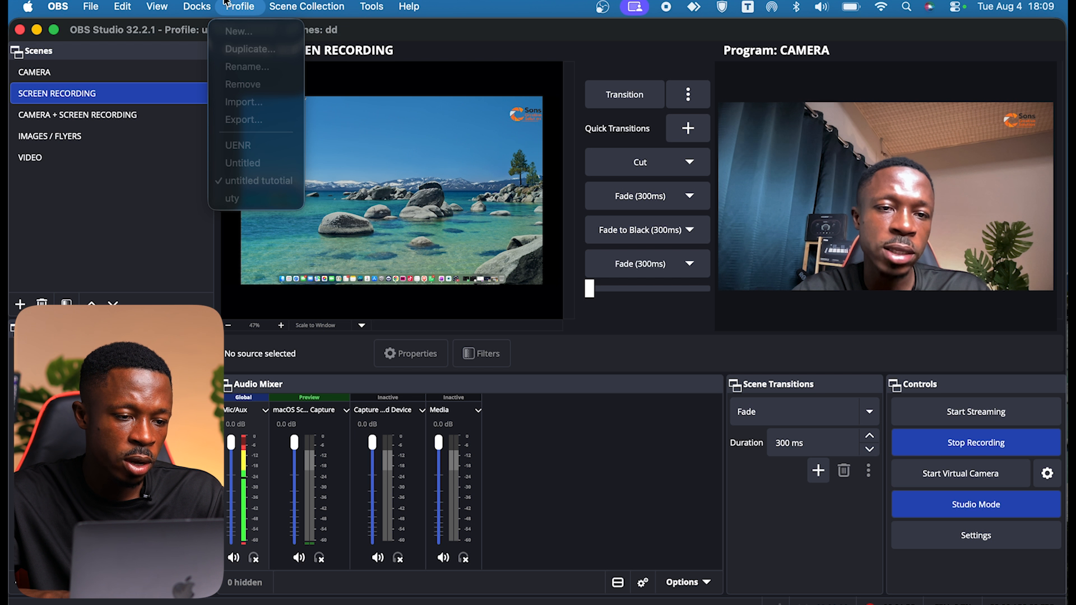
mouse_move(167, 5)
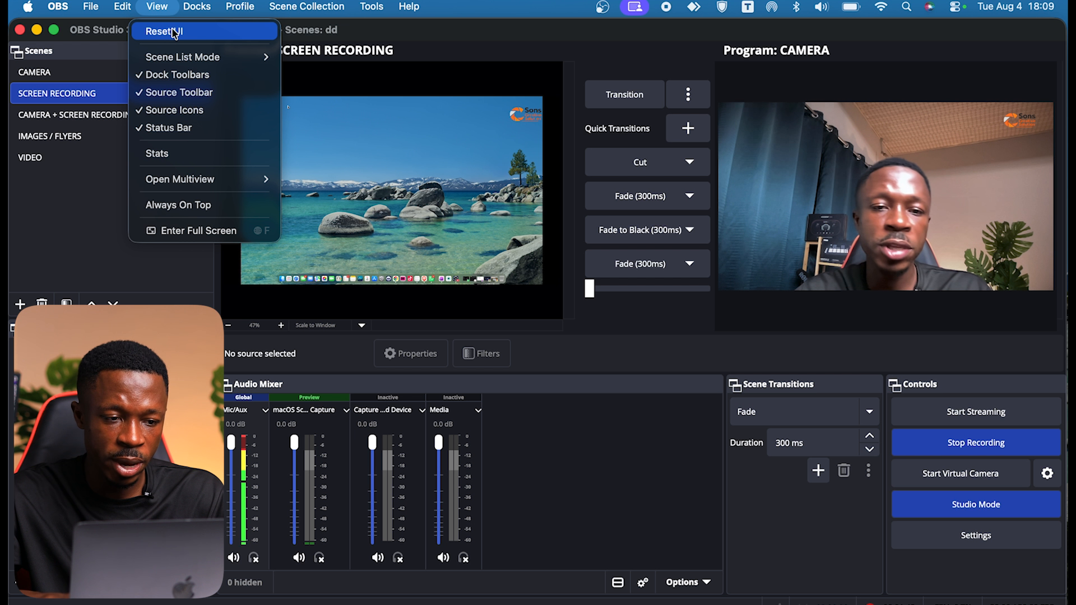
left_click(596, 443)
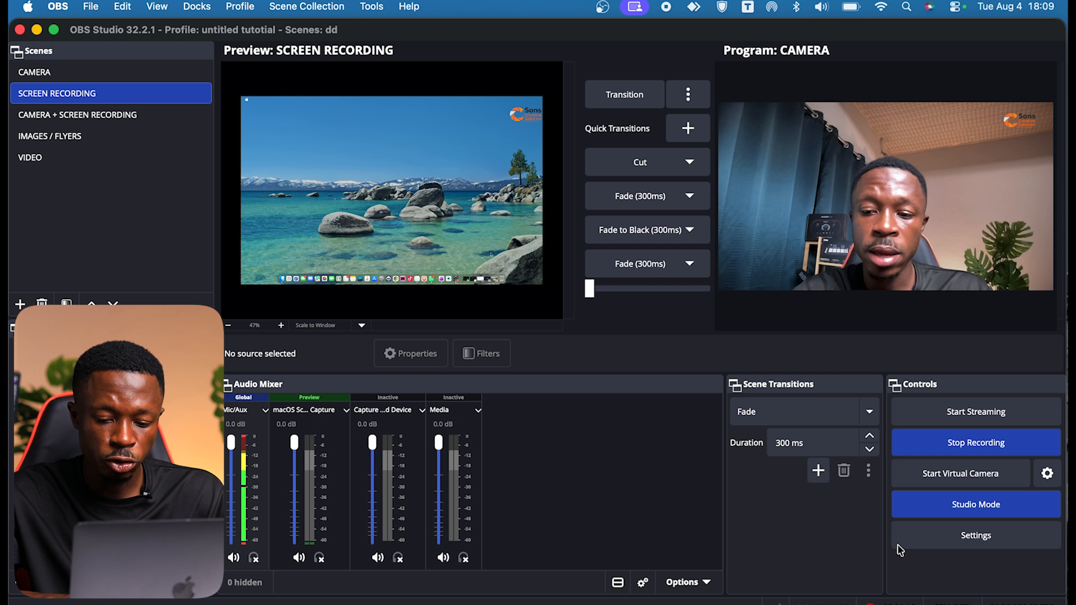
Step: Set the streaming service to YouTube - RTMPS, connect the YouTube account and save the settings
left_click(972, 538)
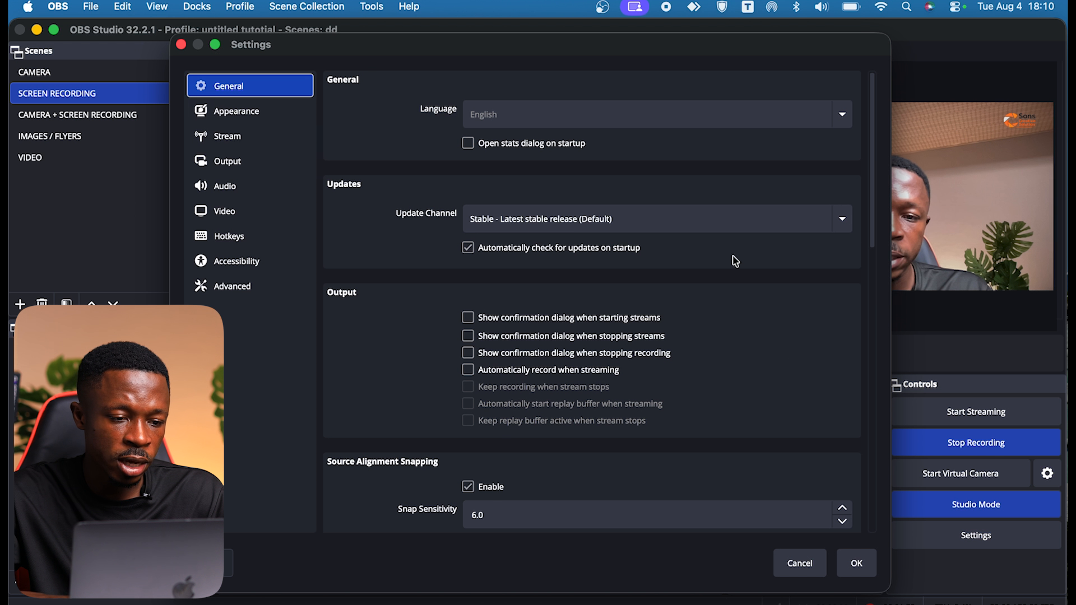
left_click(225, 136)
left_click(537, 86)
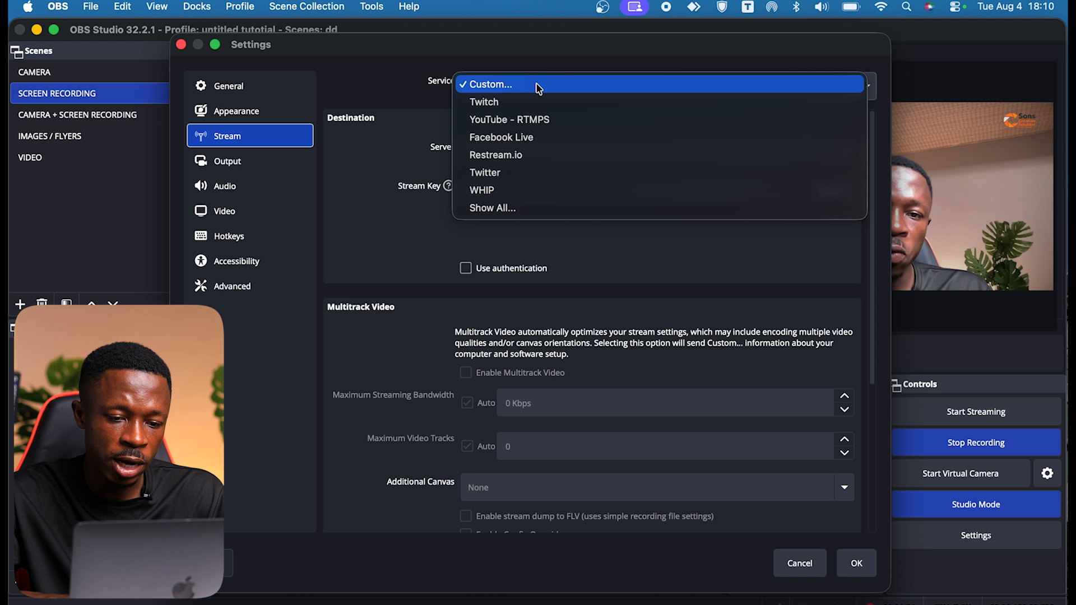
left_click(515, 121)
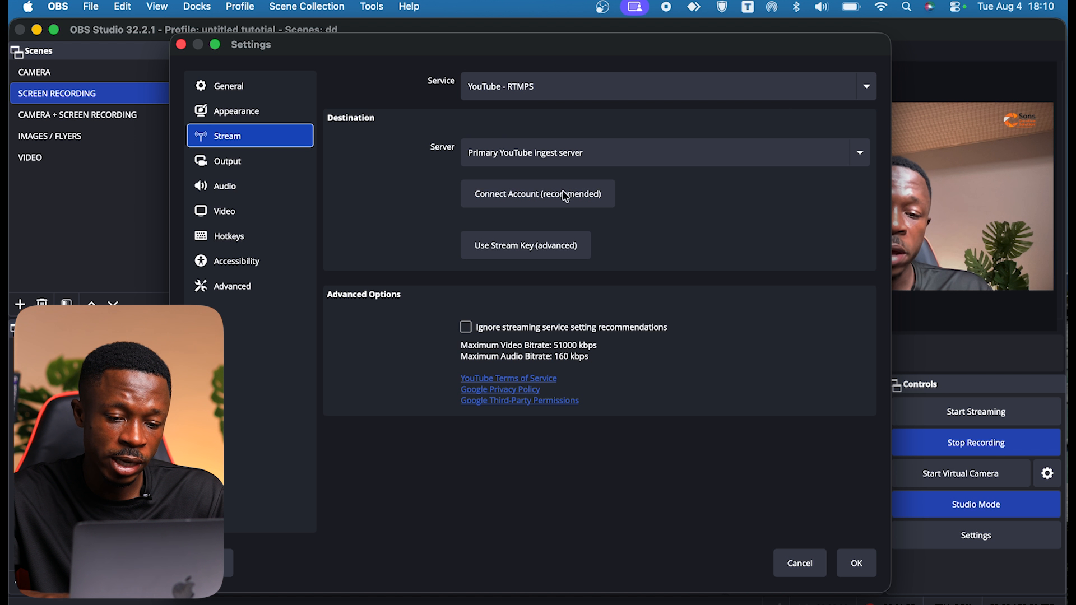
left_click(854, 563)
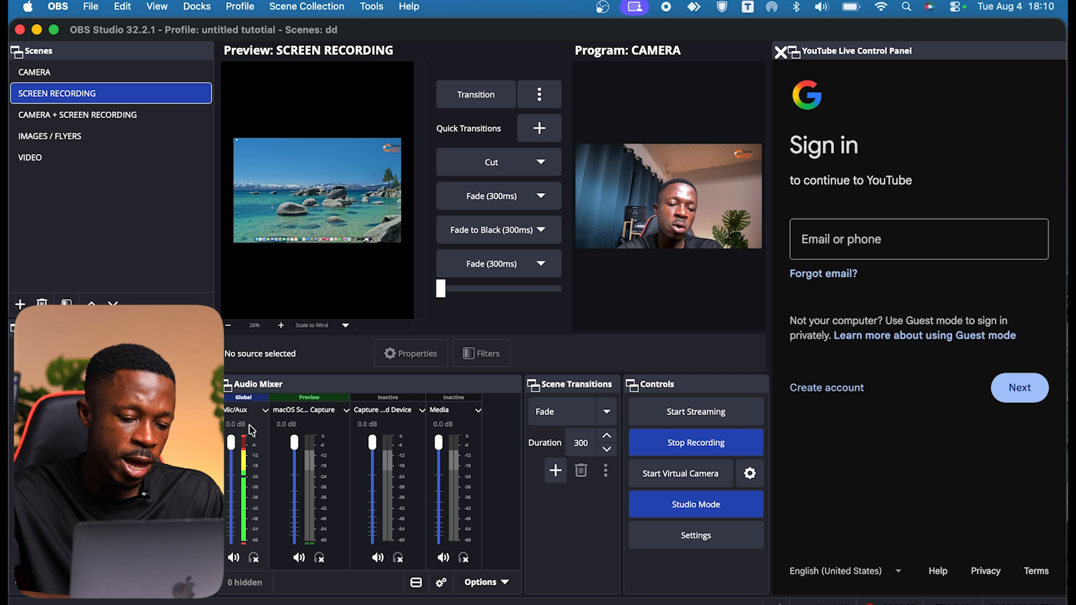
Step: Examine the available input devices in the Mic/Aux properties and cancel without changing the device
left_click(264, 412)
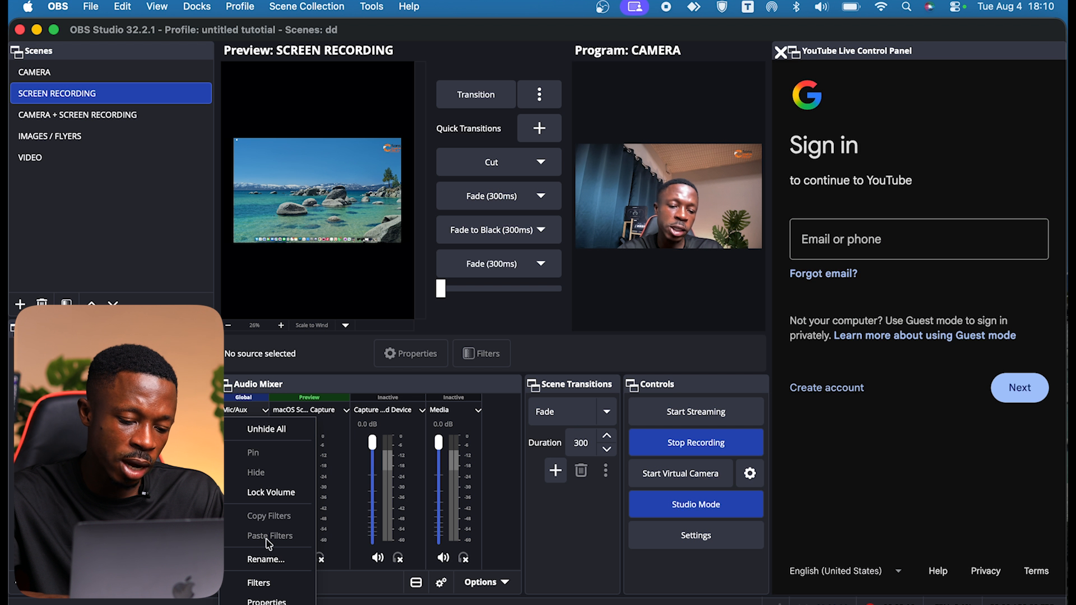
left_click(266, 601)
left_click(529, 163)
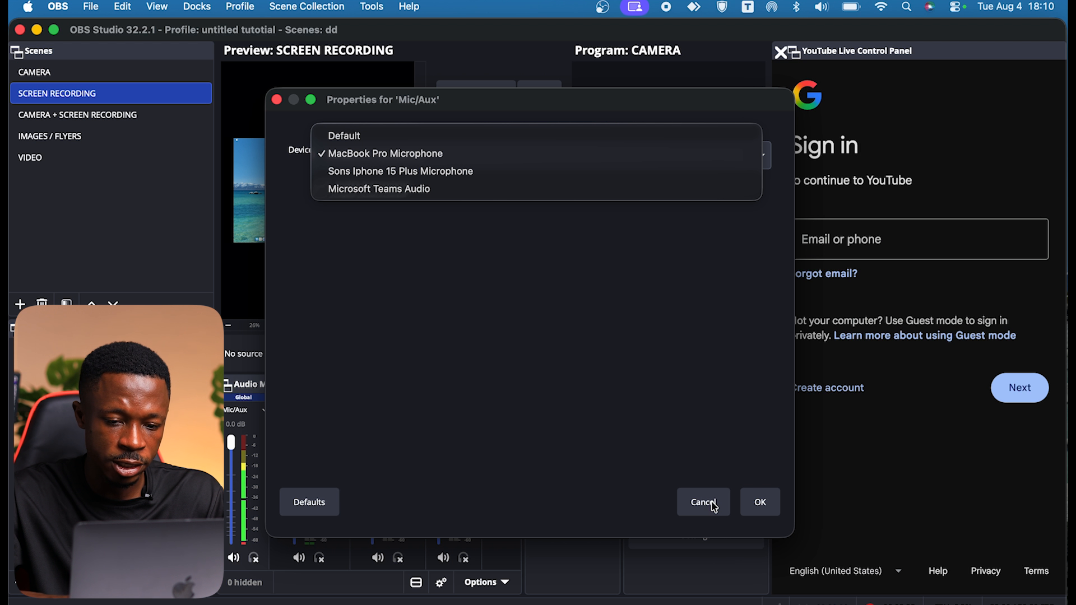
left_click(712, 503)
left_click(712, 503)
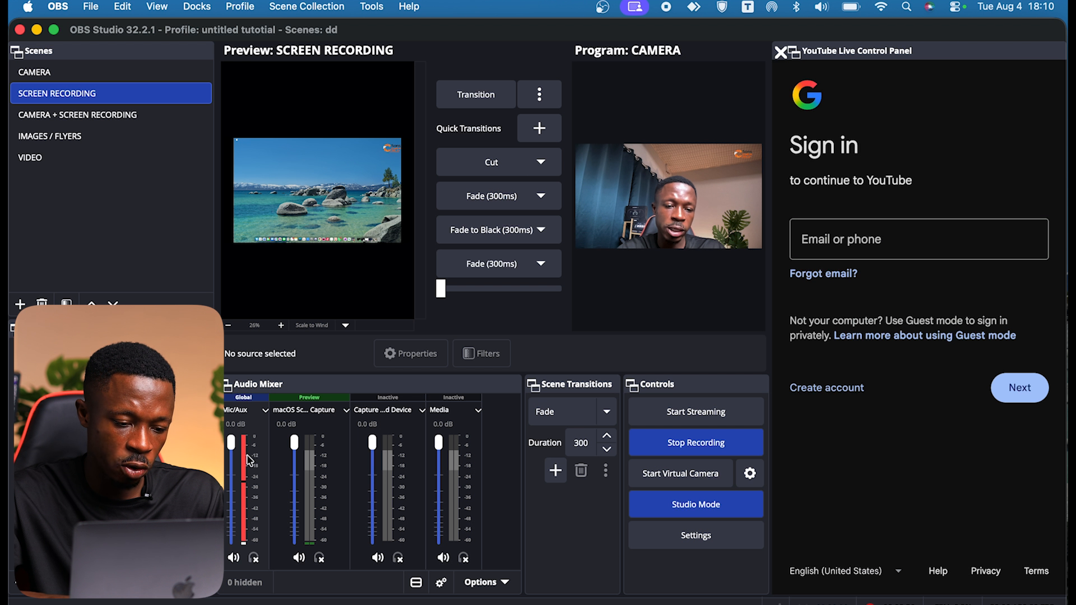
Step: Lower the Mic/Aux volume to about -3.1 dB in the audio mixer
left_click_drag(231, 444, 232, 457)
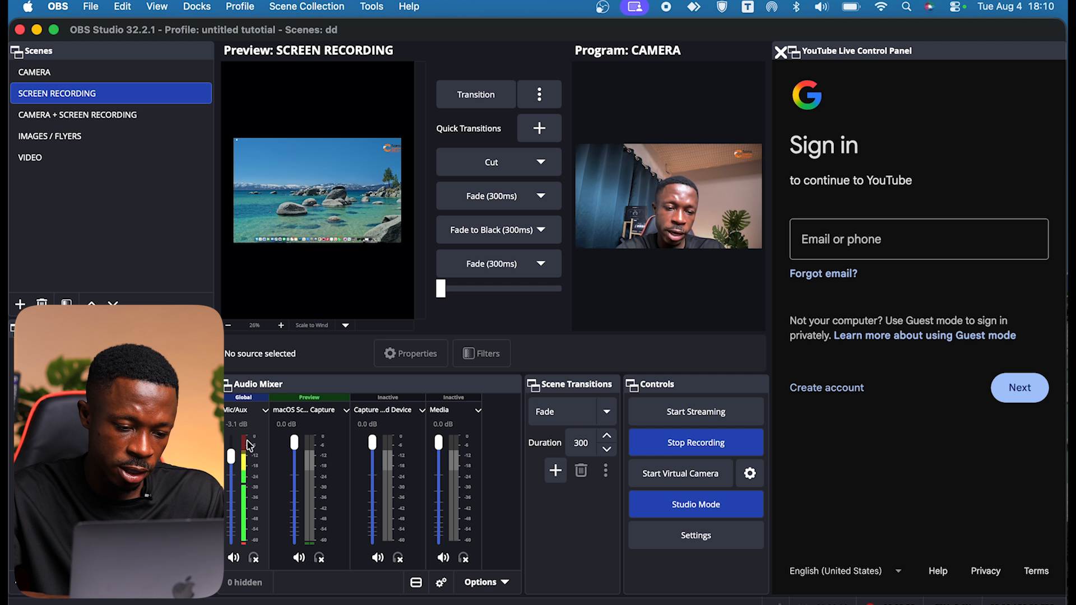
left_click(265, 412)
left_click(265, 411)
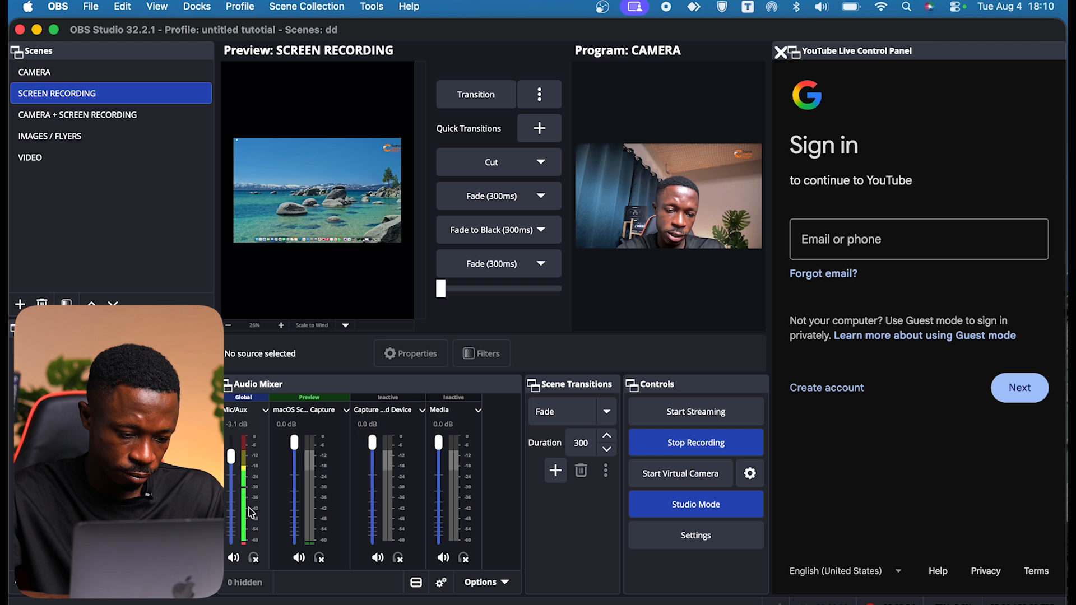
Step: Examine the Mic/Aux sync offset in the advanced audio properties and close them
left_click(483, 582)
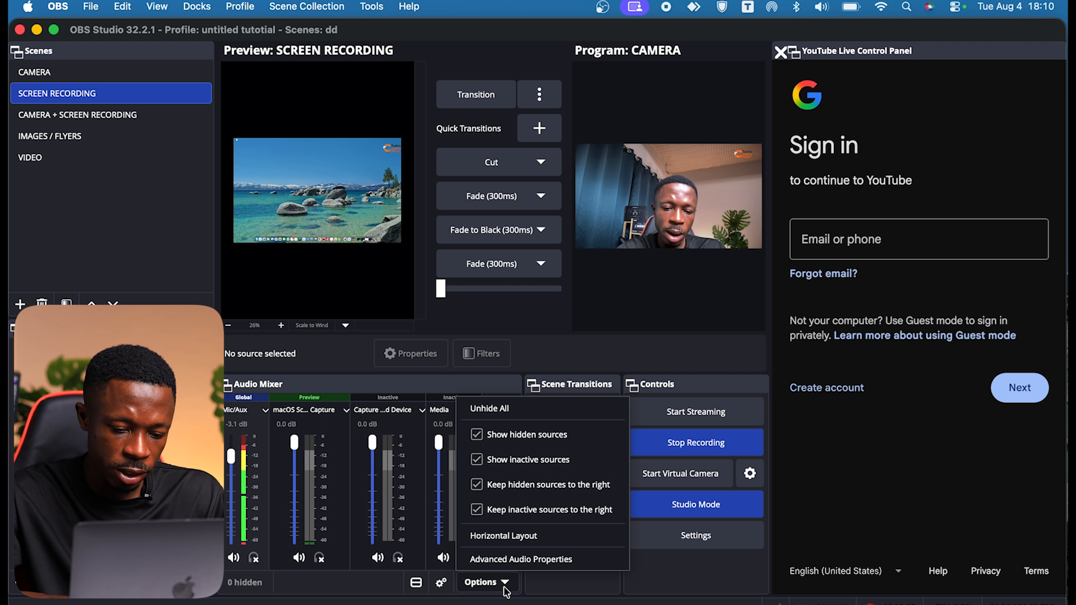
left_click(514, 560)
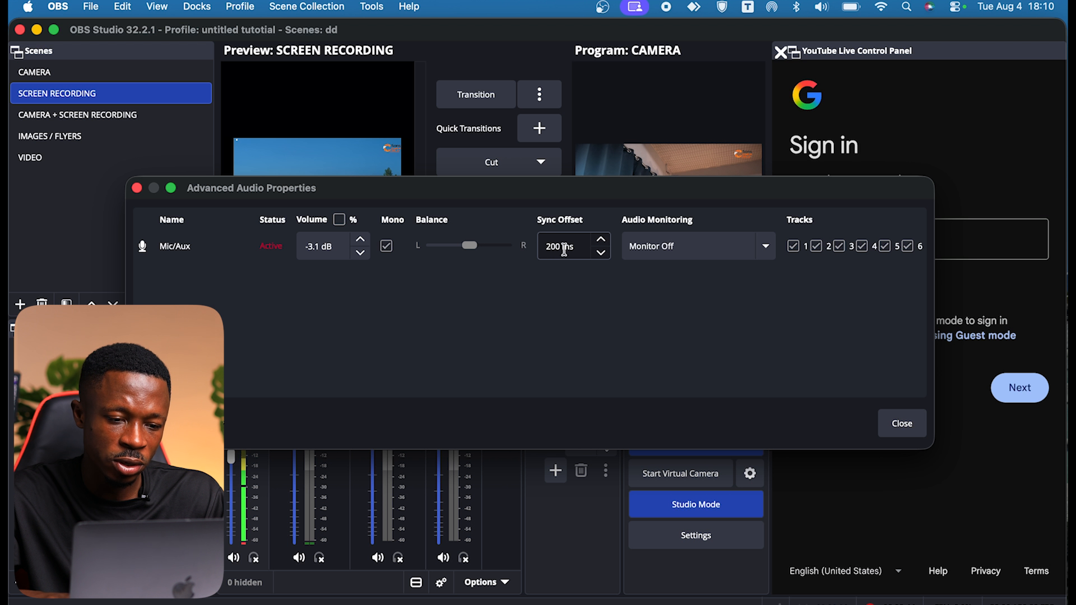
left_click(901, 429)
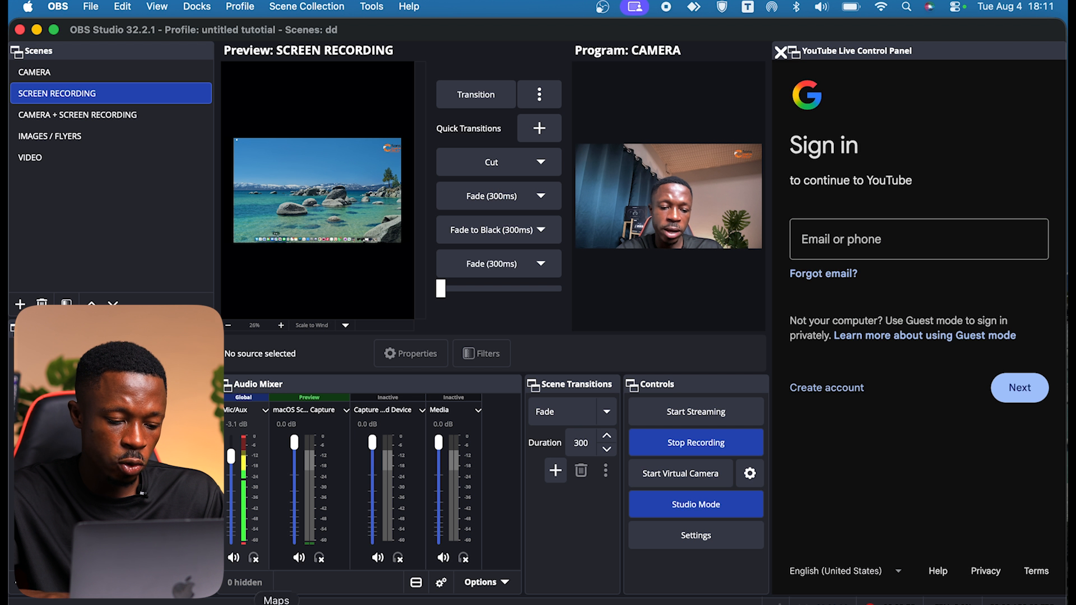
Step: Search for and launch Zoom Workplace, and open its Meetings view
key("super+space")
type("V")
key("BackSpace")
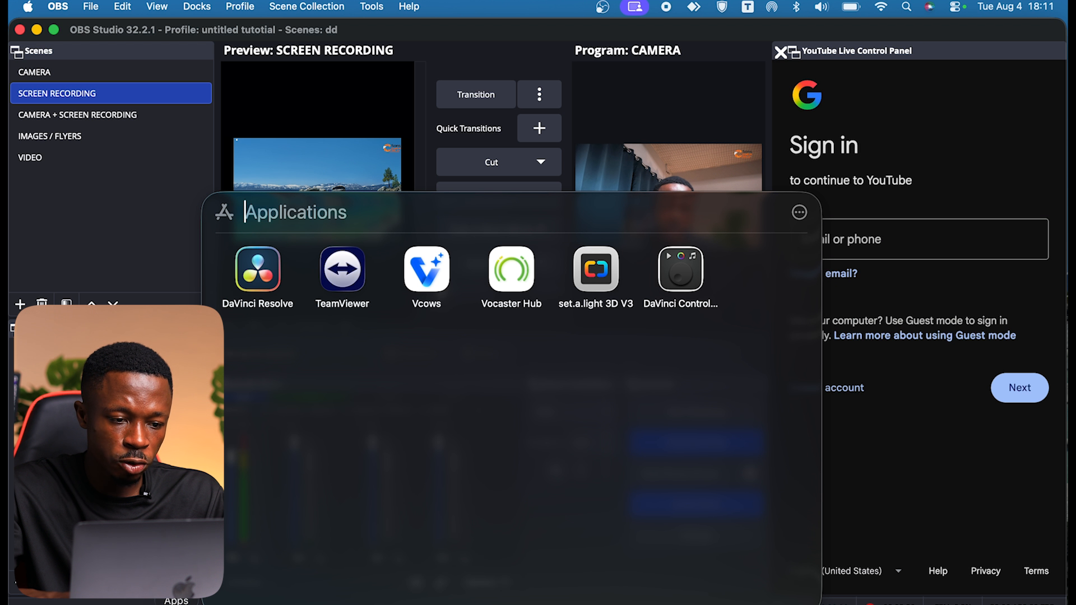
type("ZO")
key("Return")
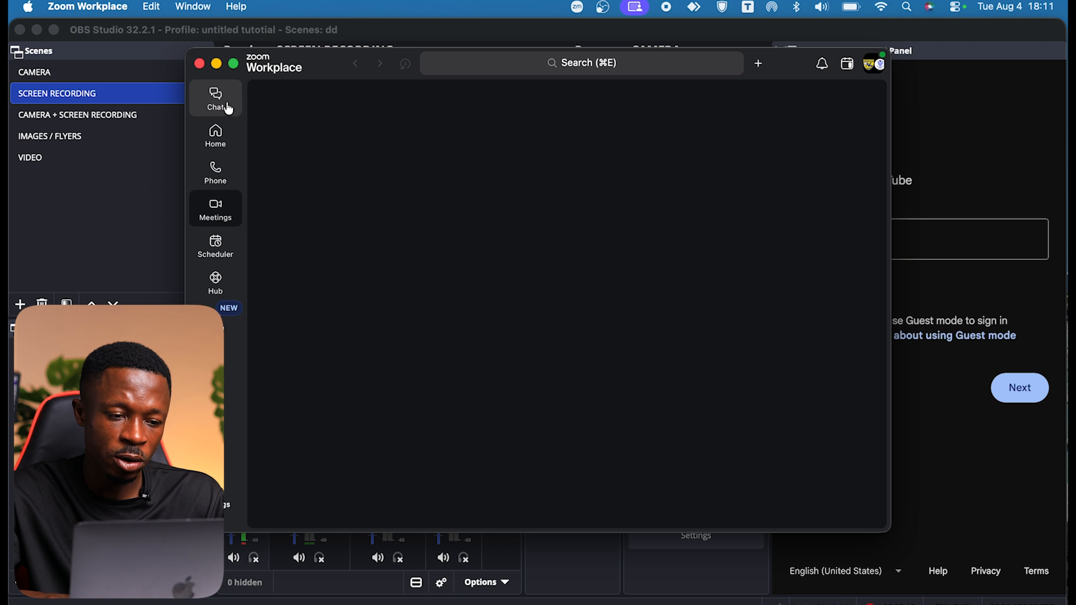
left_click(227, 105)
left_click(229, 209)
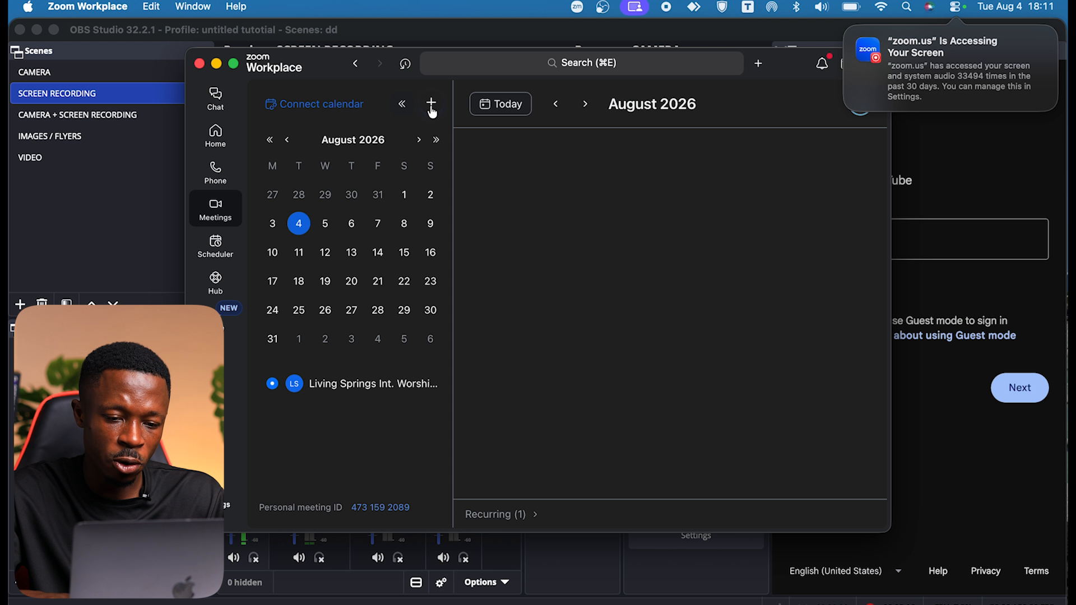
Step: Start tomorrow's MOMENTUM 2026 - SPRING DEVOTION meeting in Zoom and open the camera choices in its preview
left_click(855, 218)
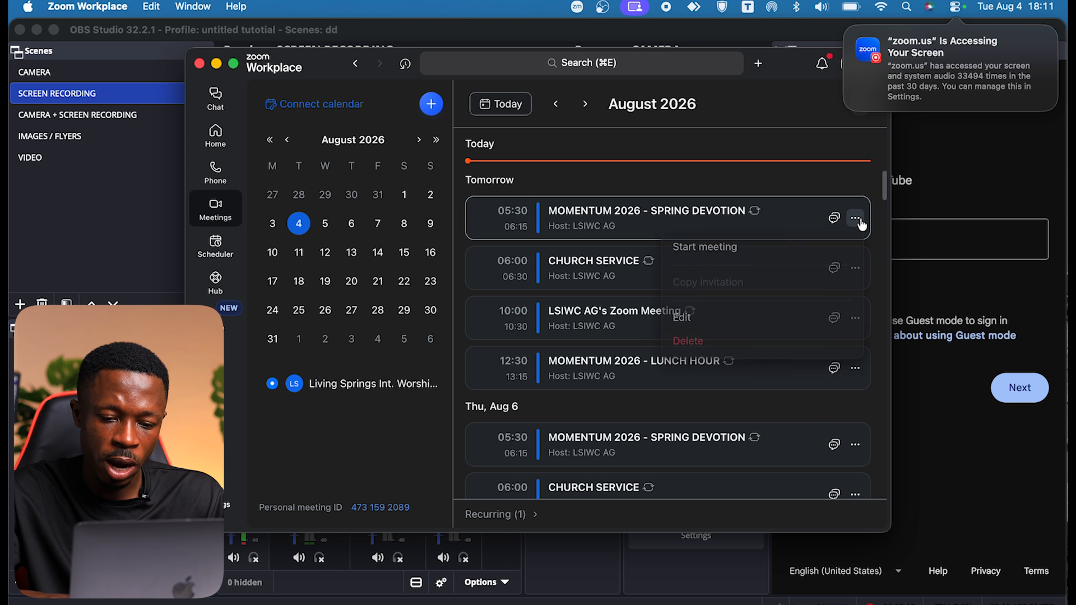
left_click(746, 256)
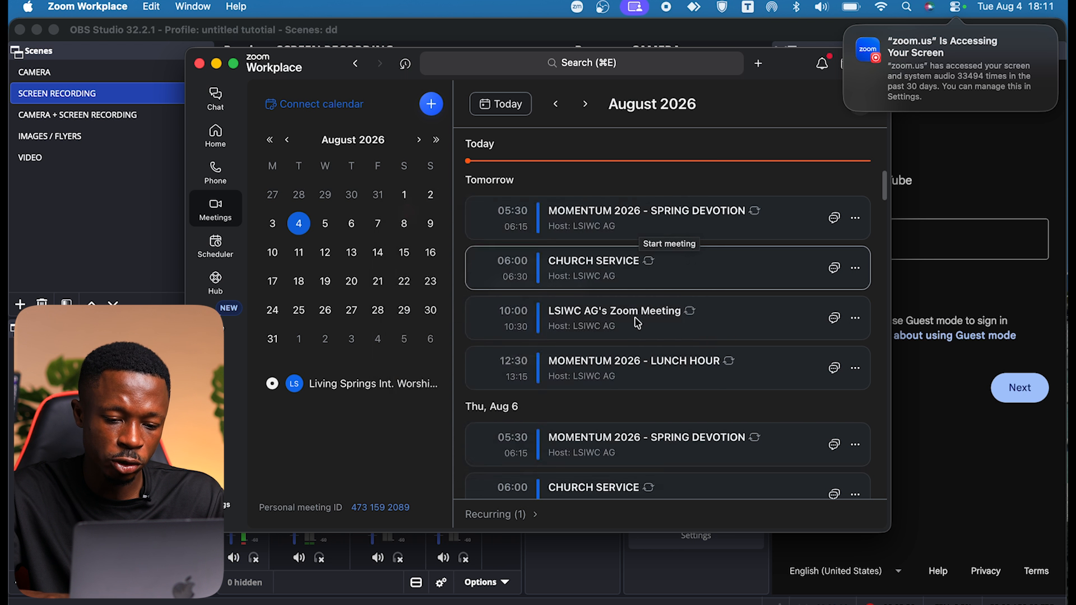
left_click(672, 455)
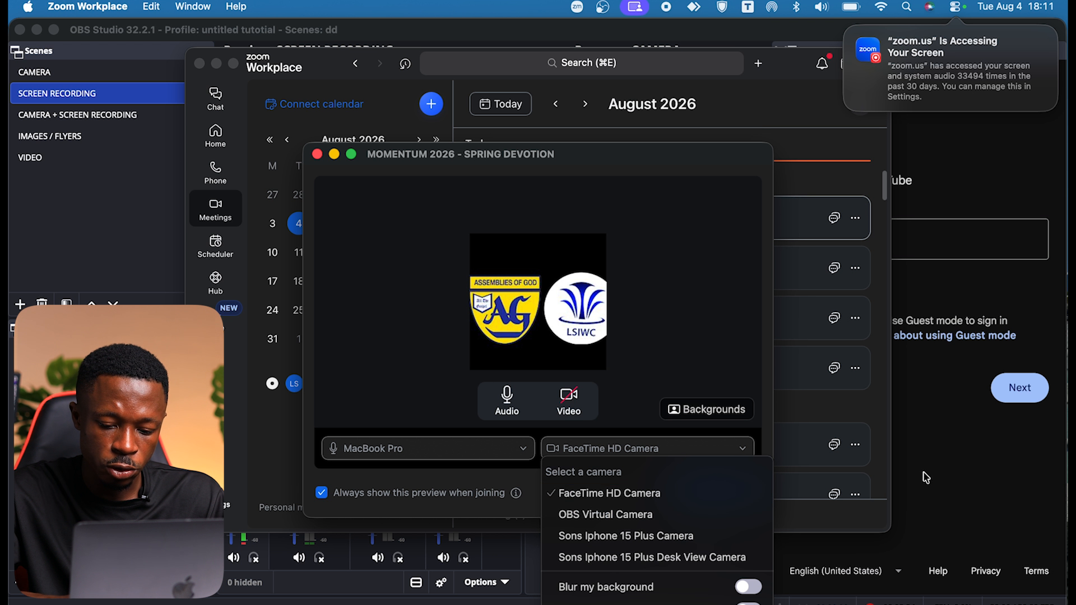
Step: Switch to OBS, move the Zoom meeting preview clear of the controls and start the virtual camera
left_click(941, 495)
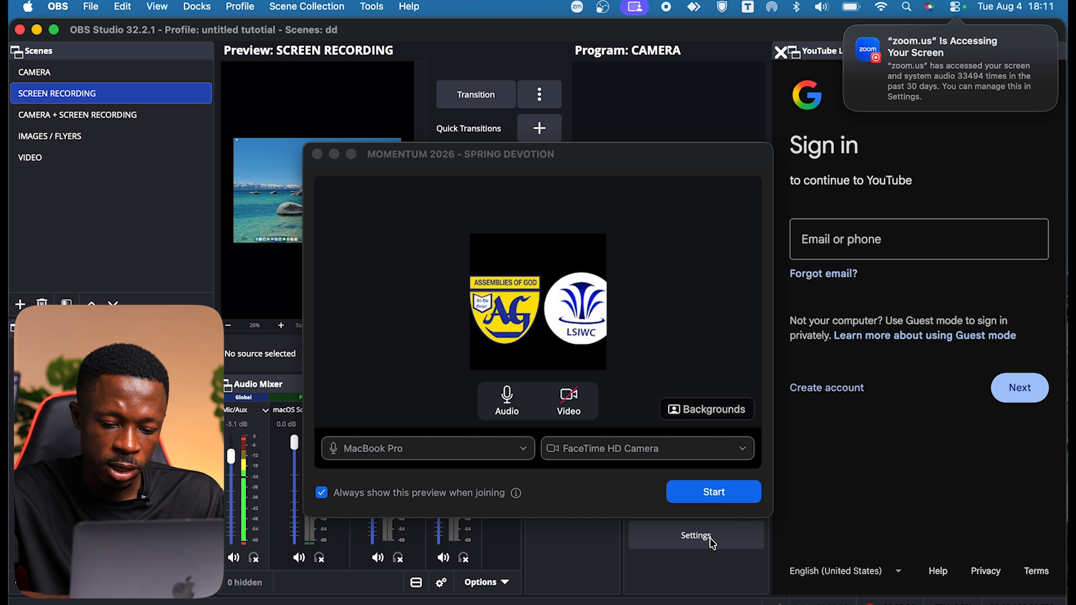
left_click_drag(676, 159, 437, 121)
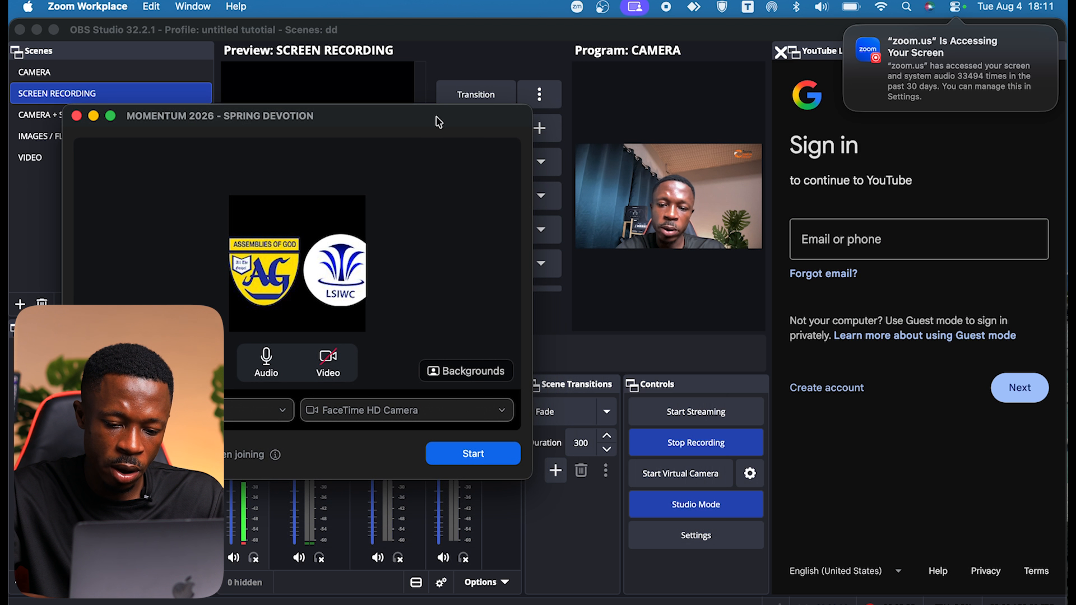
left_click(685, 474)
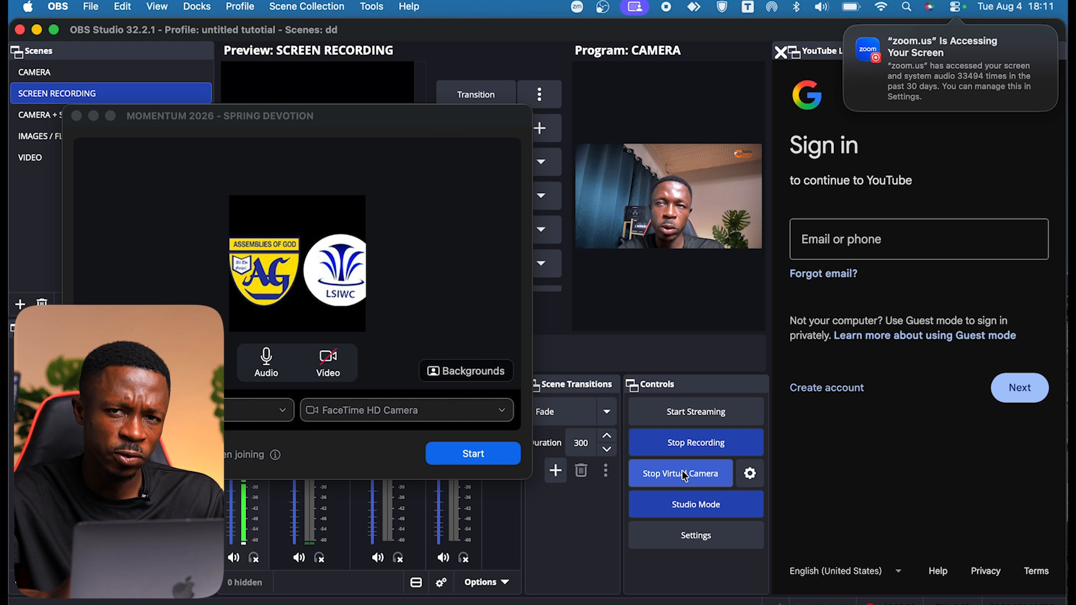
Step: Set the Zoom meeting's camera to OBS Virtual Camera and start the meeting with video on
left_click(370, 422)
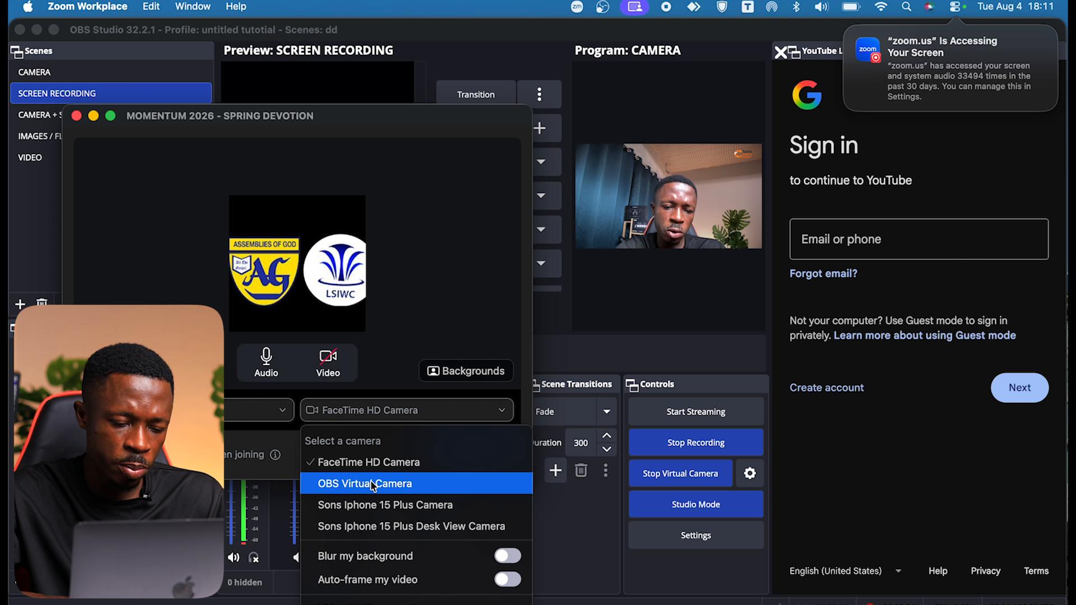
left_click(372, 484)
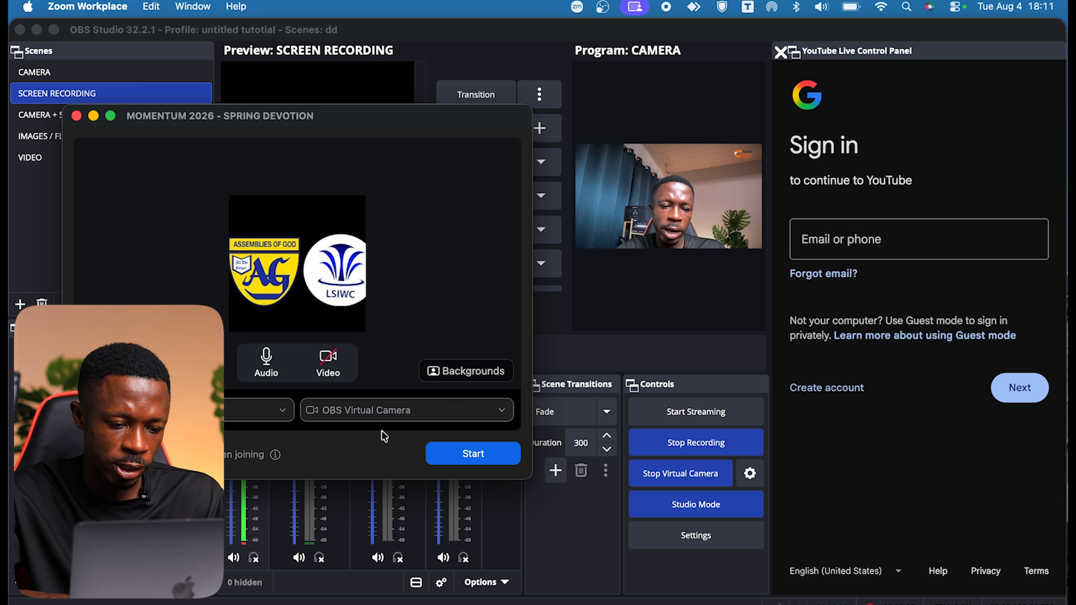
left_click(331, 371)
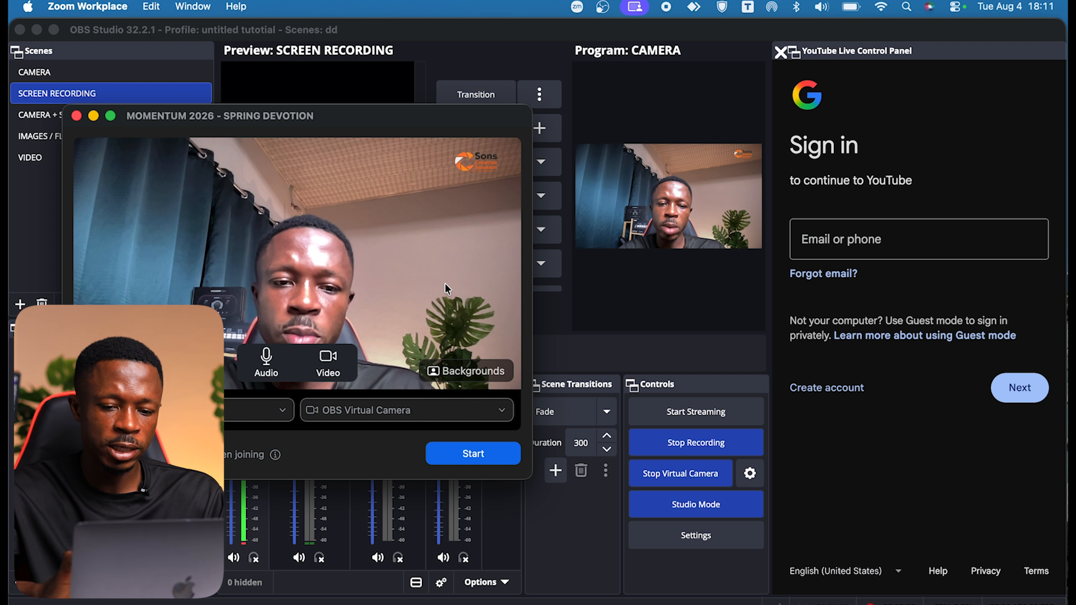
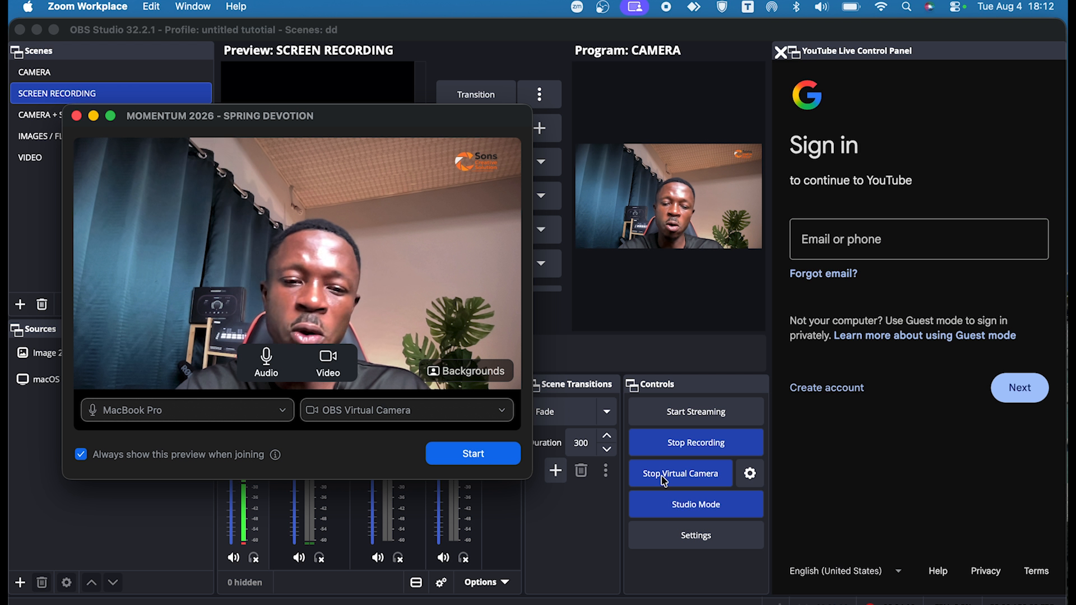
left_click(483, 457)
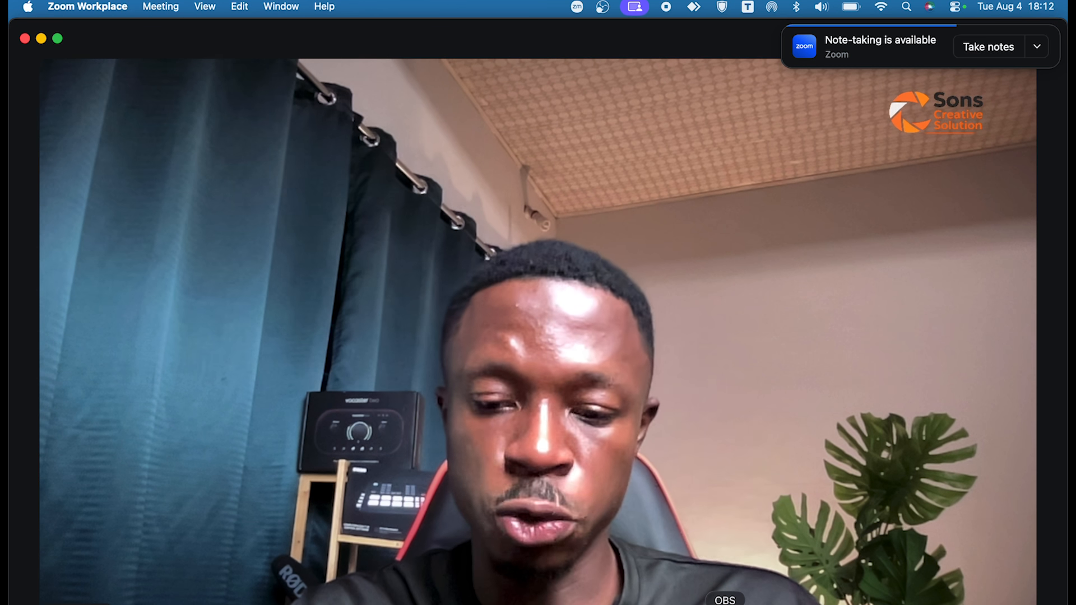
Step: Switch back to OBS and close the YouTube Live Control Panel
left_click(724, 604)
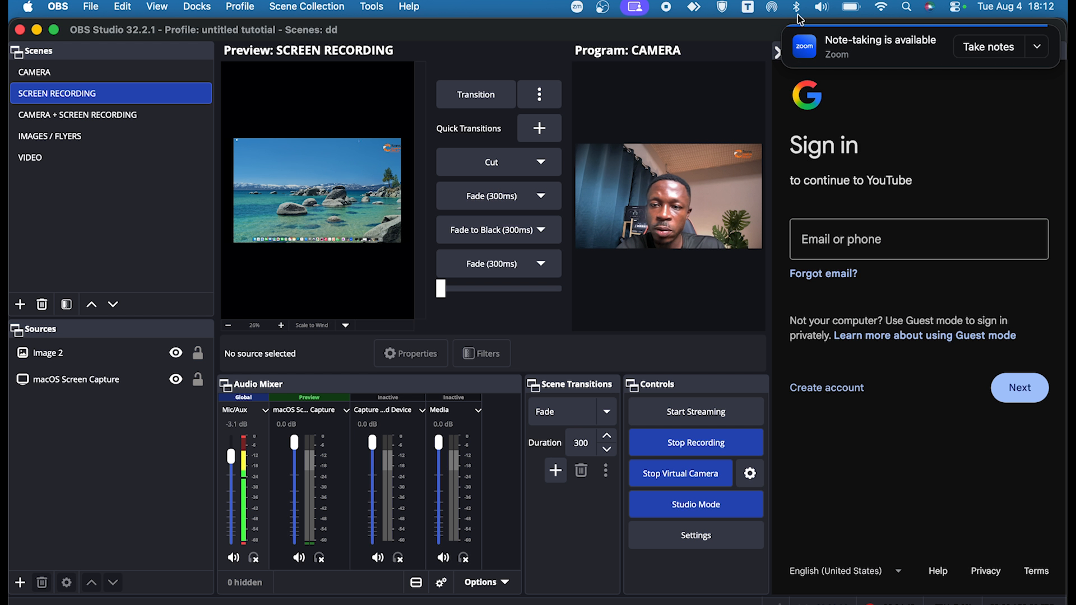
left_click(784, 28)
left_click(779, 49)
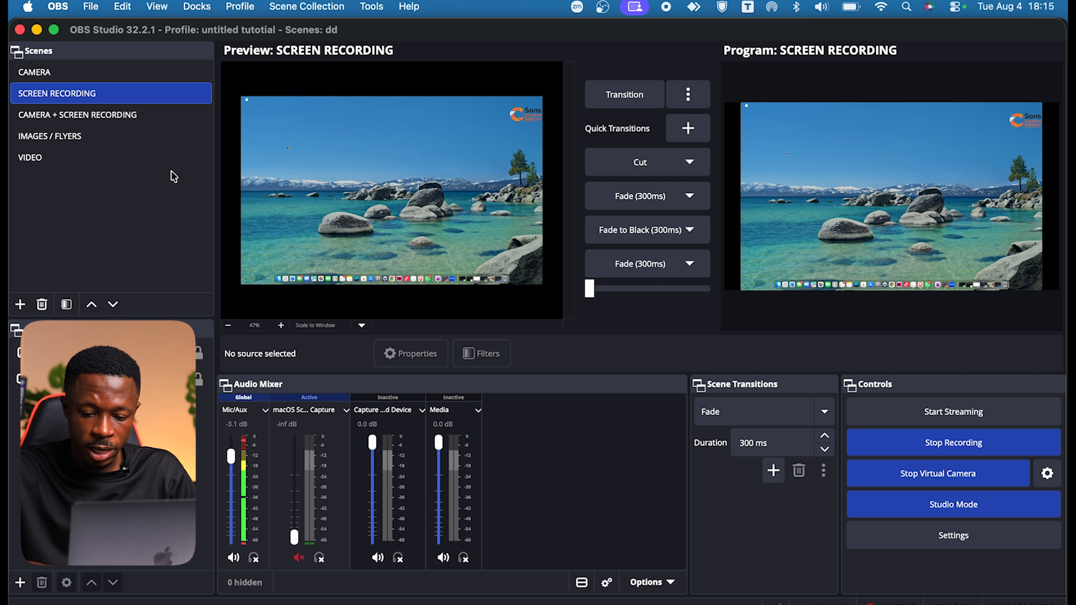
Step: Stop the recording and the virtual camera, and select the macOS Screen Capture source in the preview
left_click(947, 451)
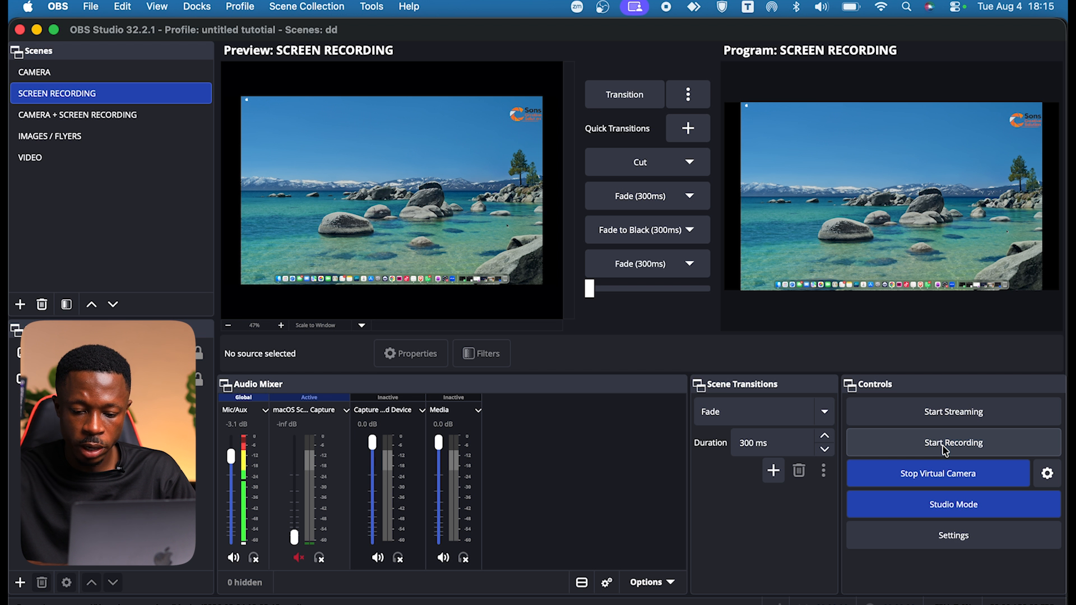
left_click(955, 470)
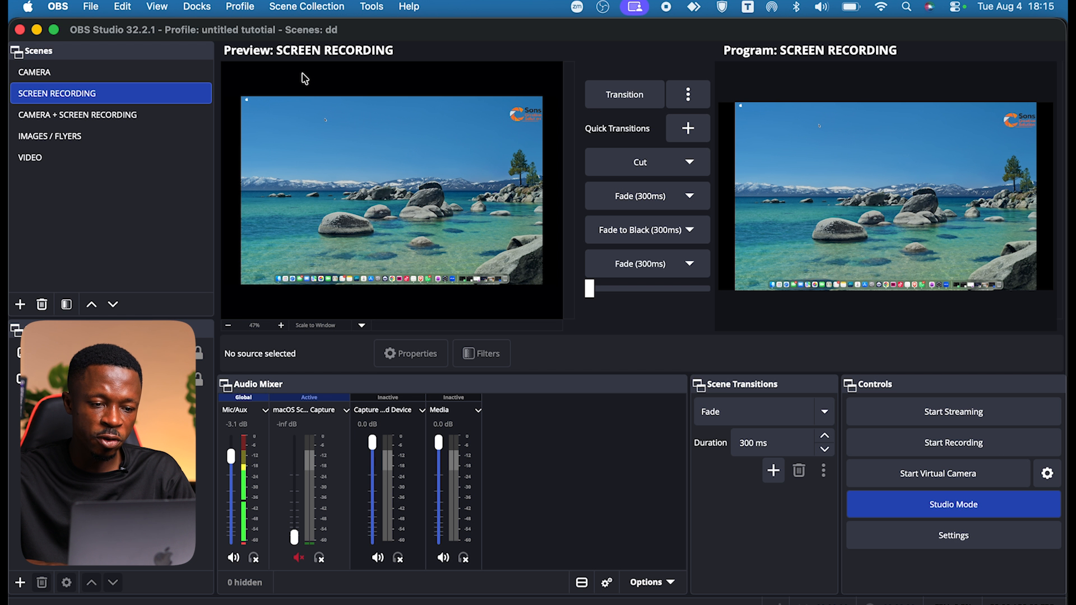
left_click(356, 152)
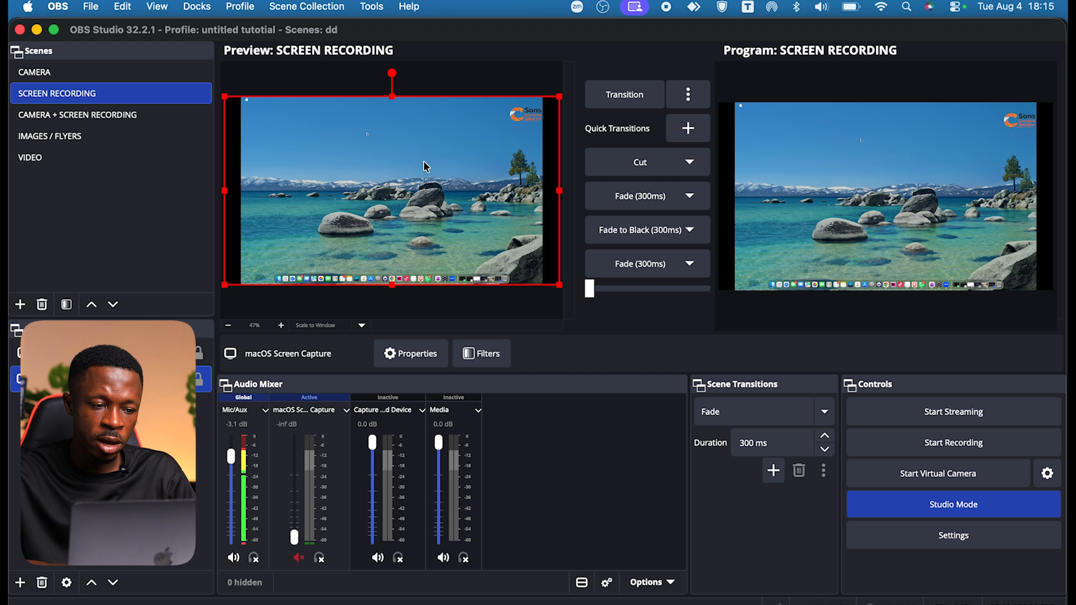
Step: Transition the IMAGES / FLYERS scene to the program output and cut back to SCREEN RECORDING
left_click(118, 117)
left_click(87, 135)
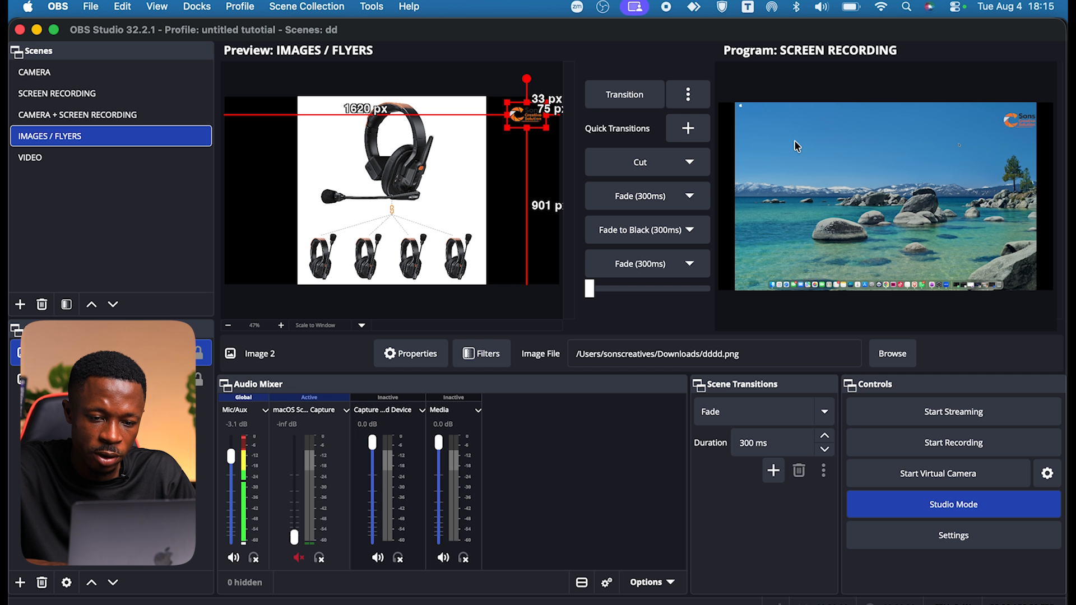
left_click(638, 100)
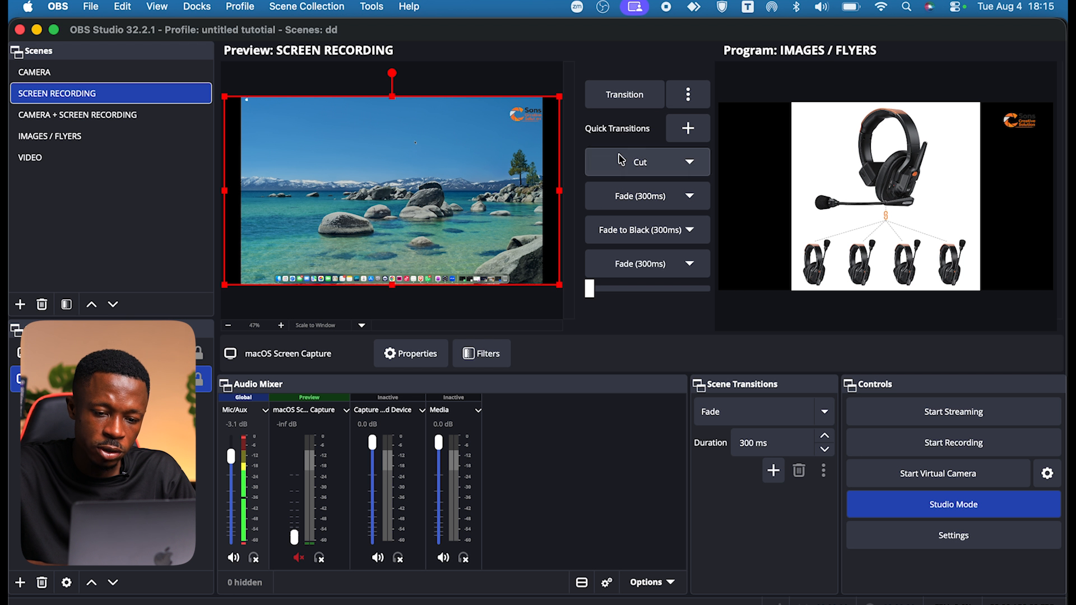
left_click(621, 164)
Step: Load the CAMERA scene into the preview and transition it to the program output
key("Up")
key("Up")
key("Up")
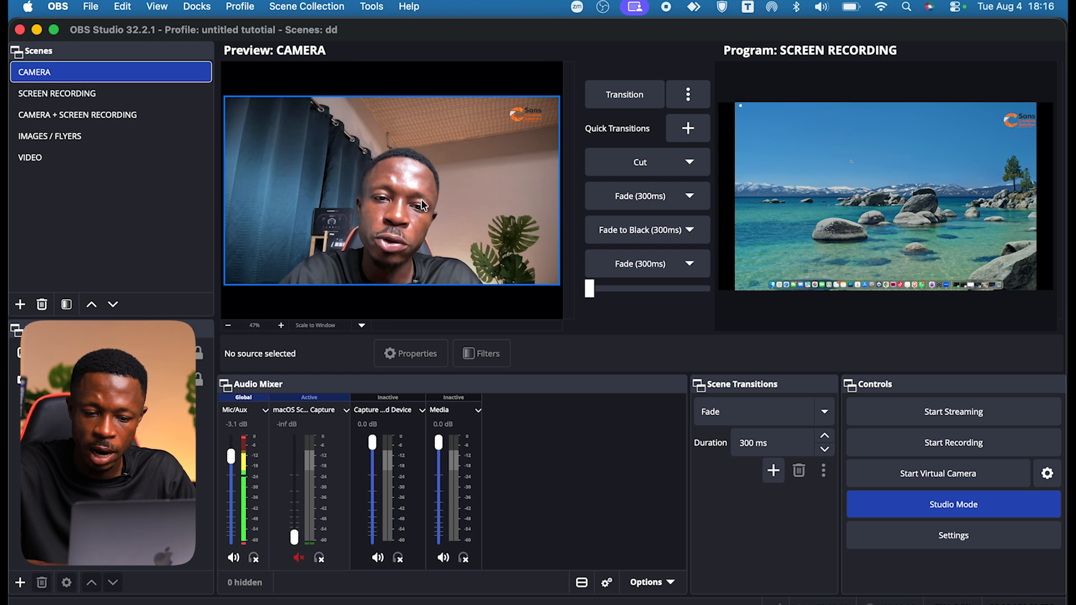
left_click(639, 104)
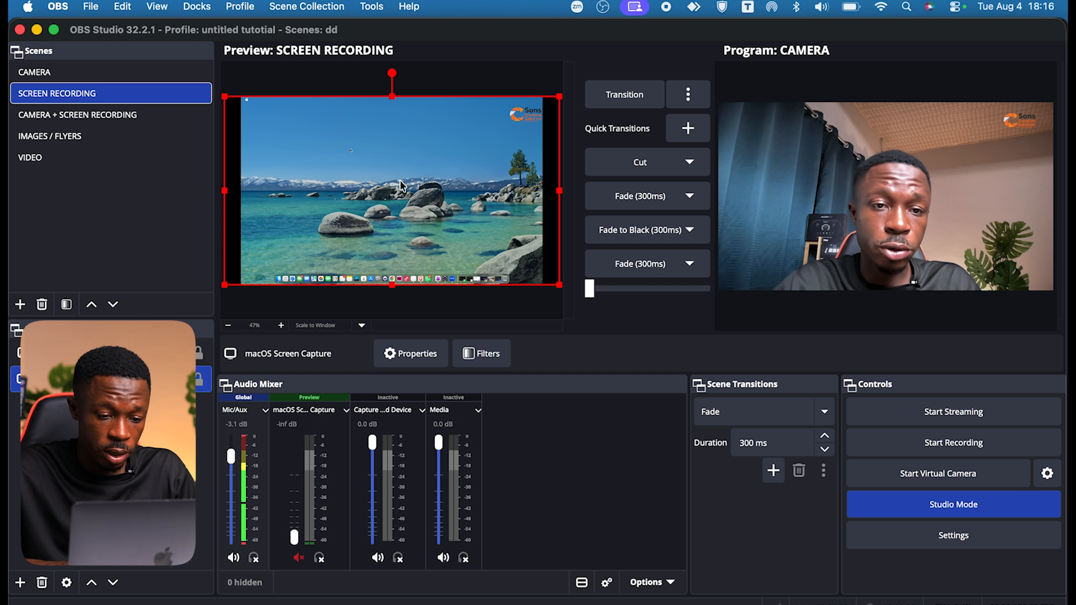
Step: Fade the VIDEO scene into the program output over 300 ms and fade back to CAMERA
left_click(79, 136)
left_click(35, 161)
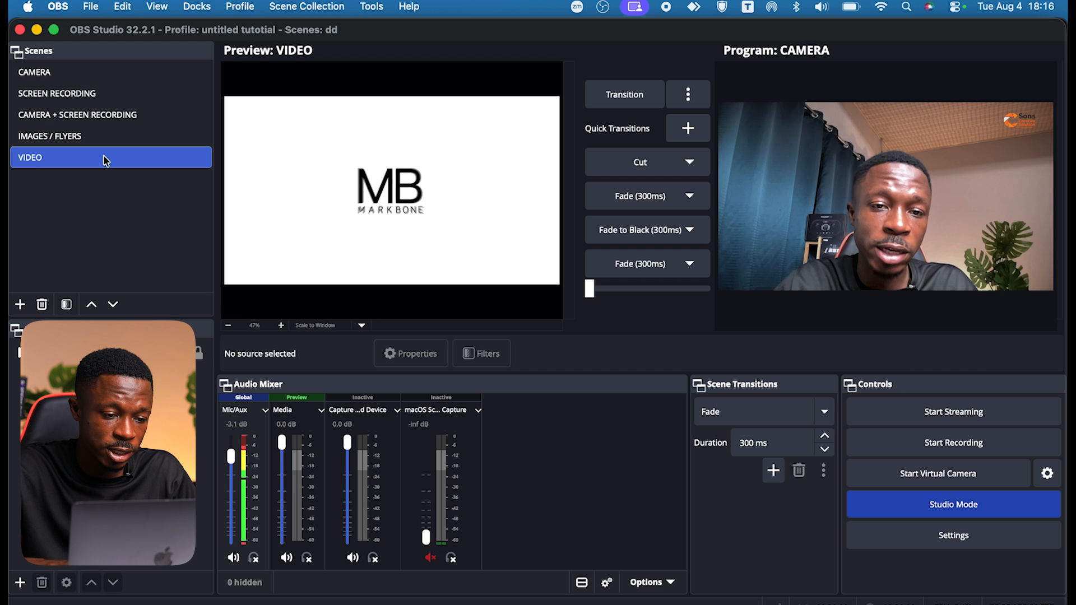
left_click(638, 199)
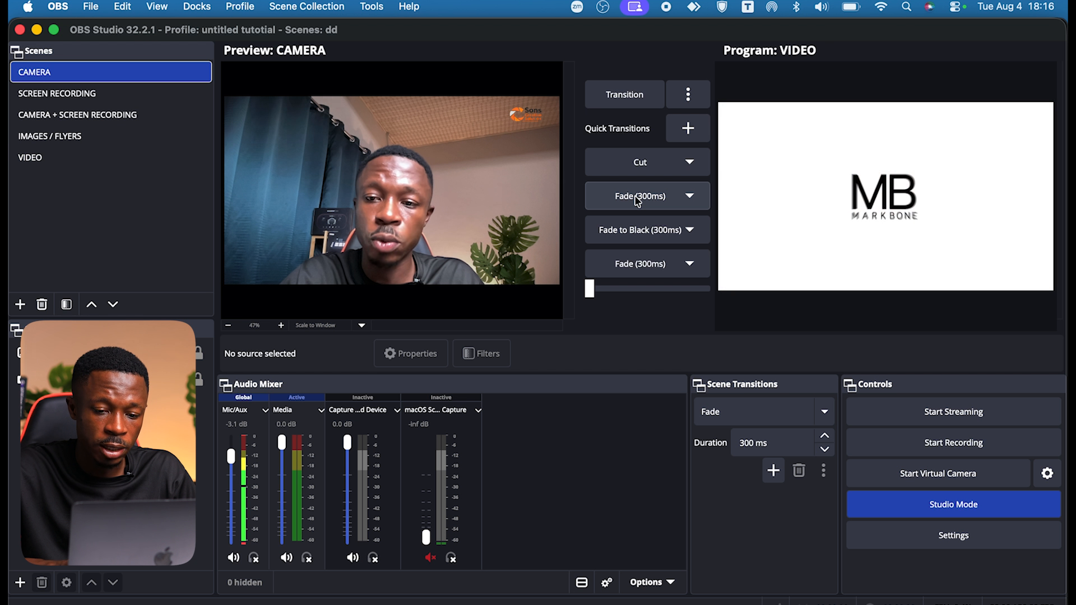
left_click(638, 197)
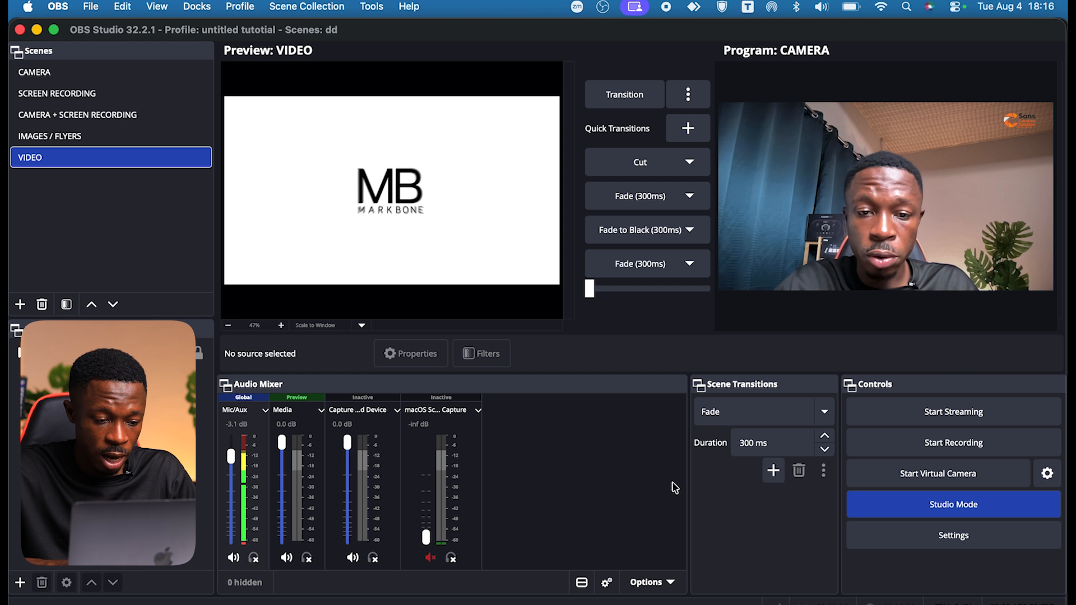
Step: Raise the Mic/Aux volume to about -1.5 dB and examine its sync offset in the advanced audio properties
mouse_move(231, 456)
left_mouse_down()
mouse_move(236, 476)
mouse_move(231, 455)
left_mouse_up()
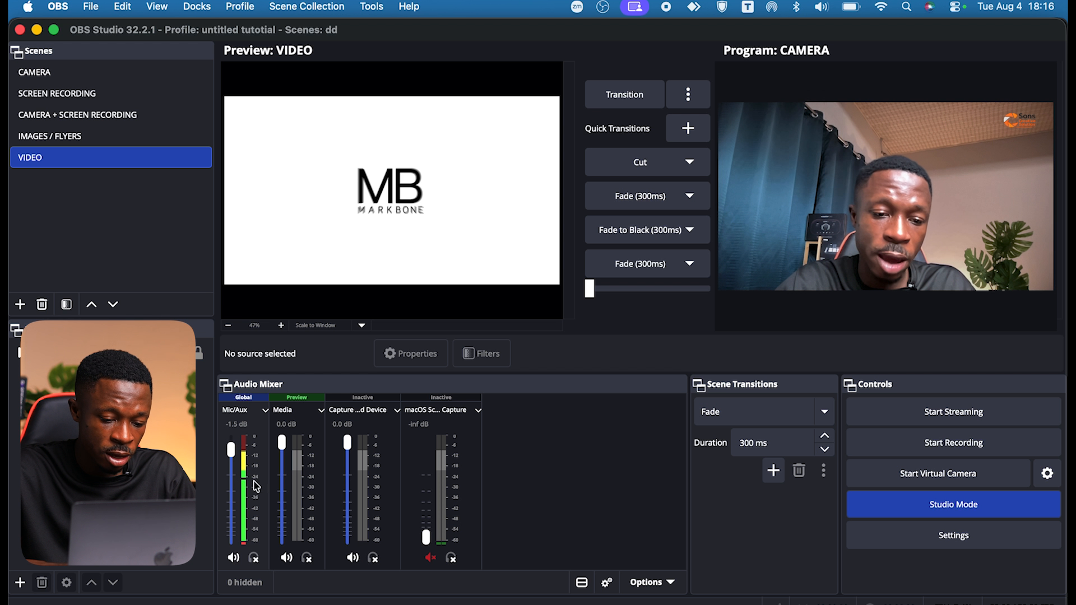
left_click(652, 583)
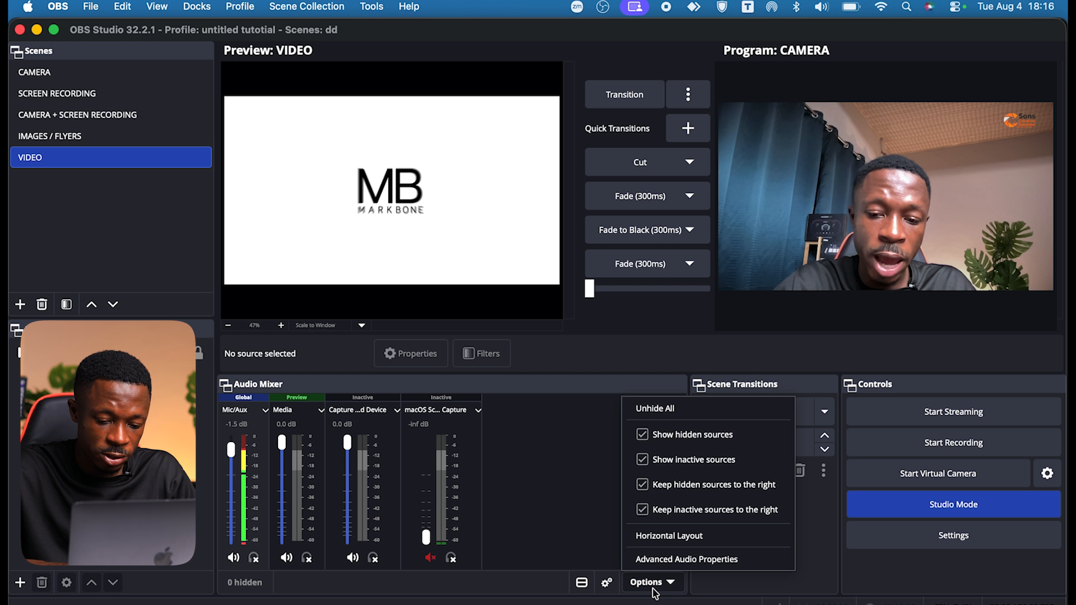
left_click(685, 558)
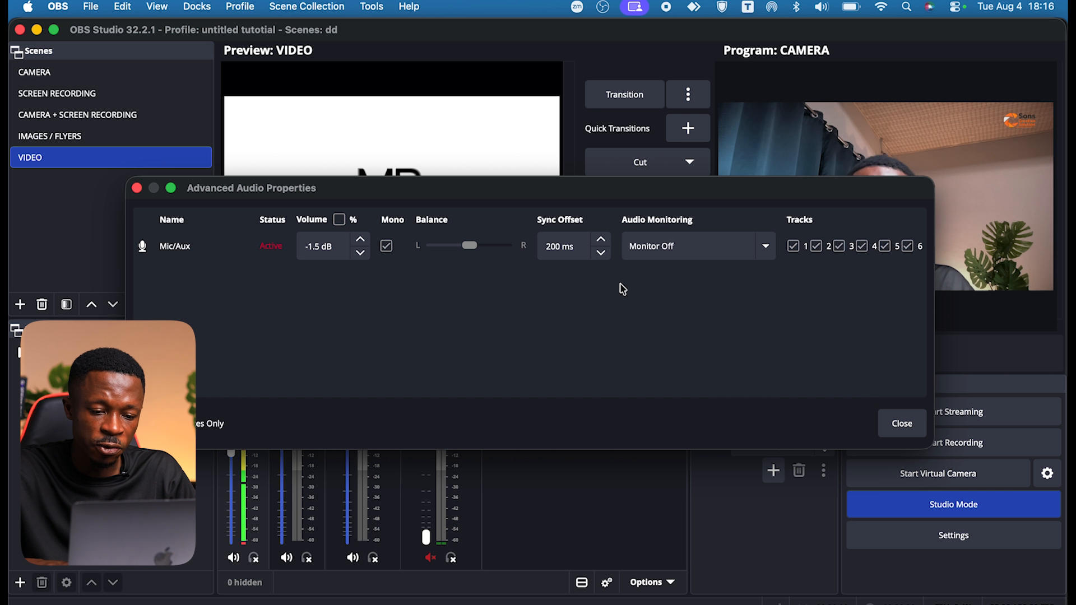
left_click(560, 250)
left_click_drag(561, 250, 545, 246)
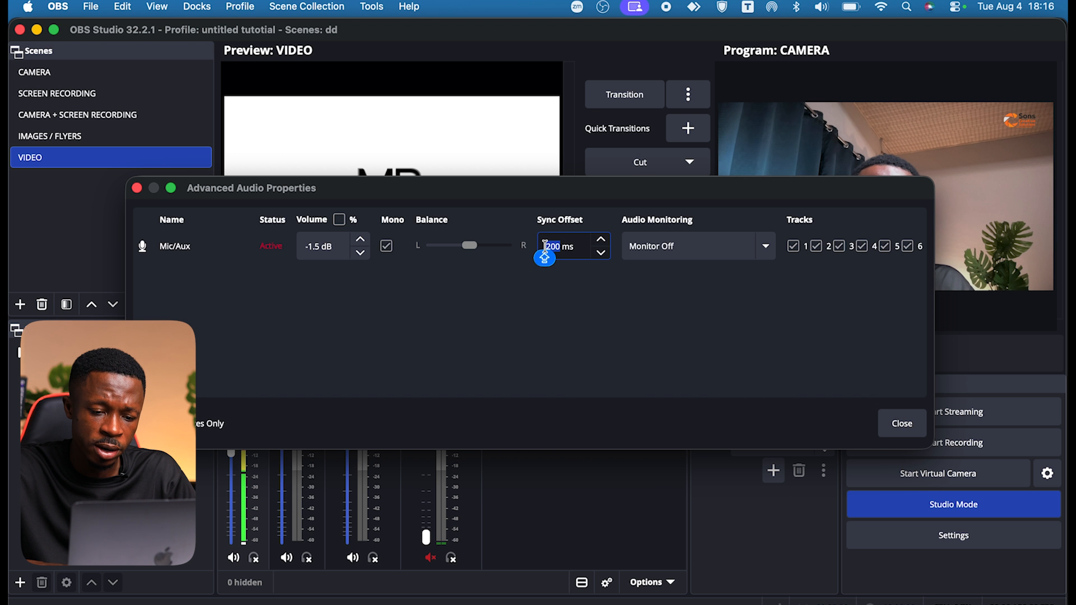
left_click(584, 297)
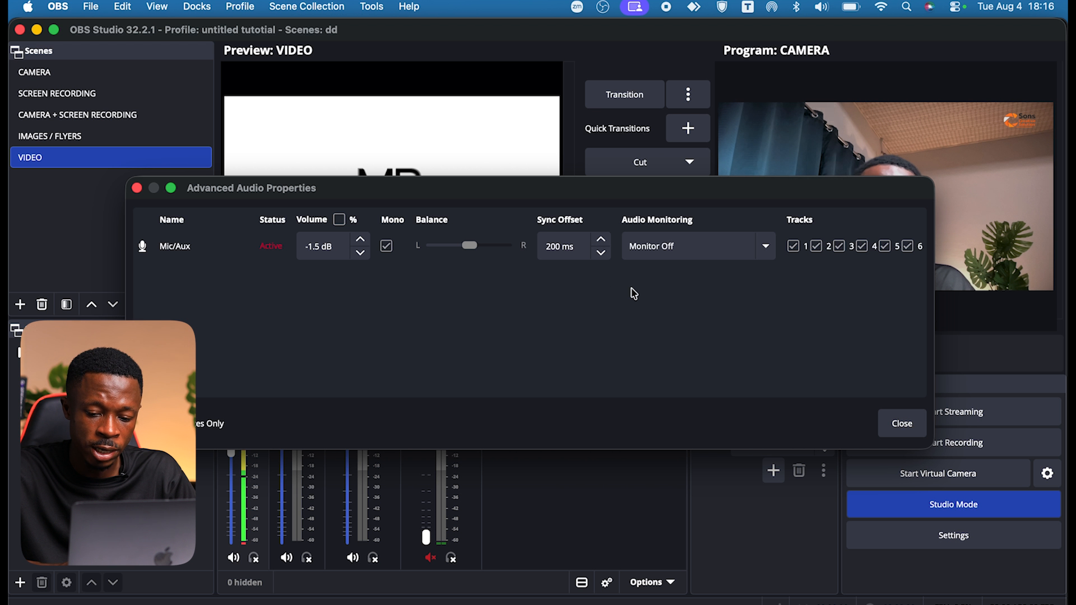
left_click(899, 436)
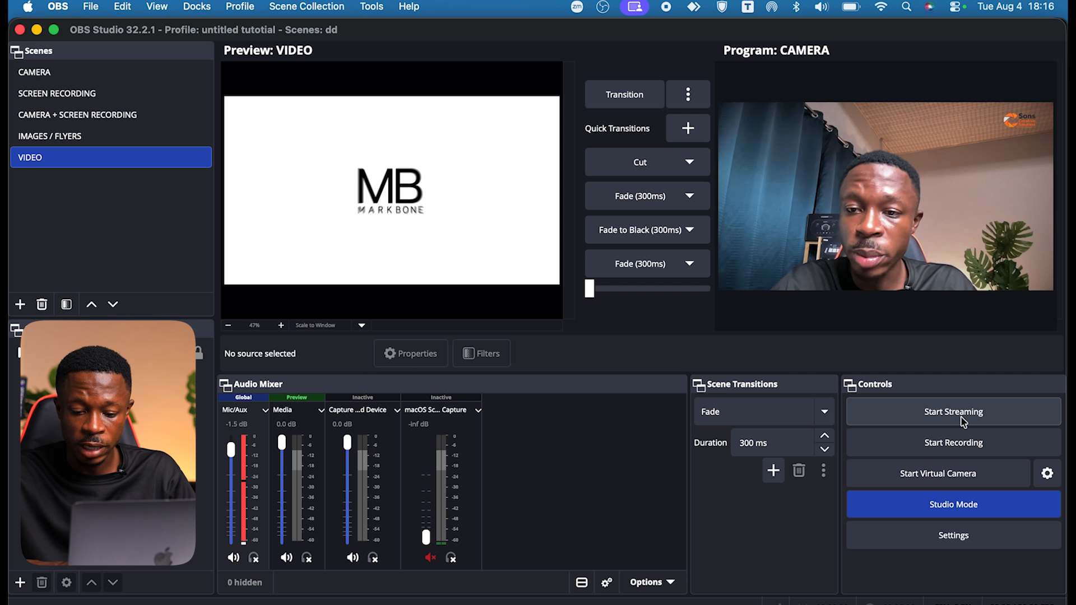
Step: Examine the available streaming services in the Stream settings and cancel without changing the service
left_click(961, 534)
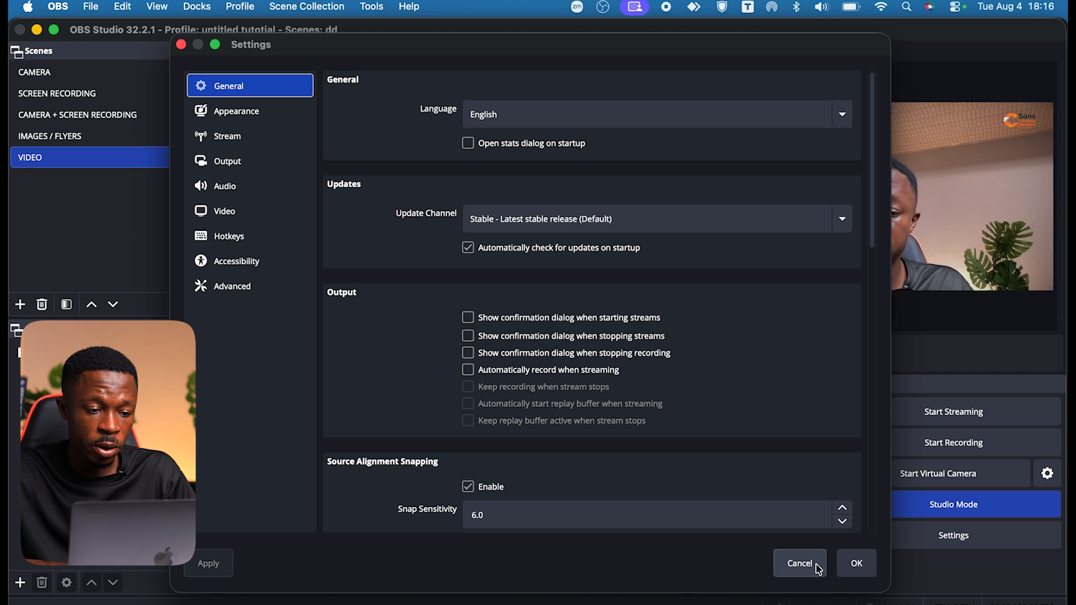
left_click(233, 138)
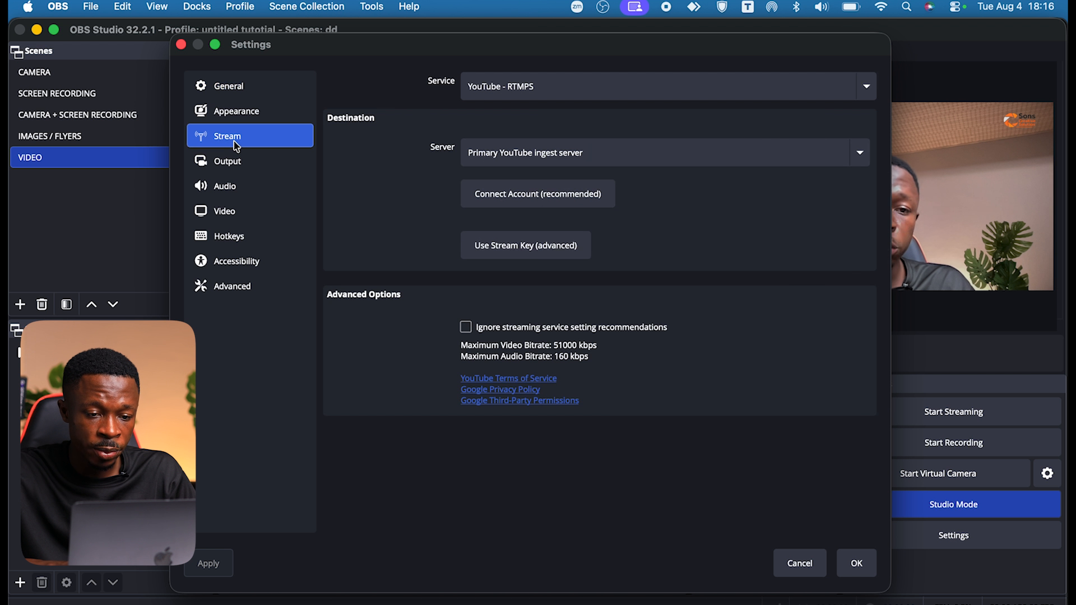
left_click(555, 96)
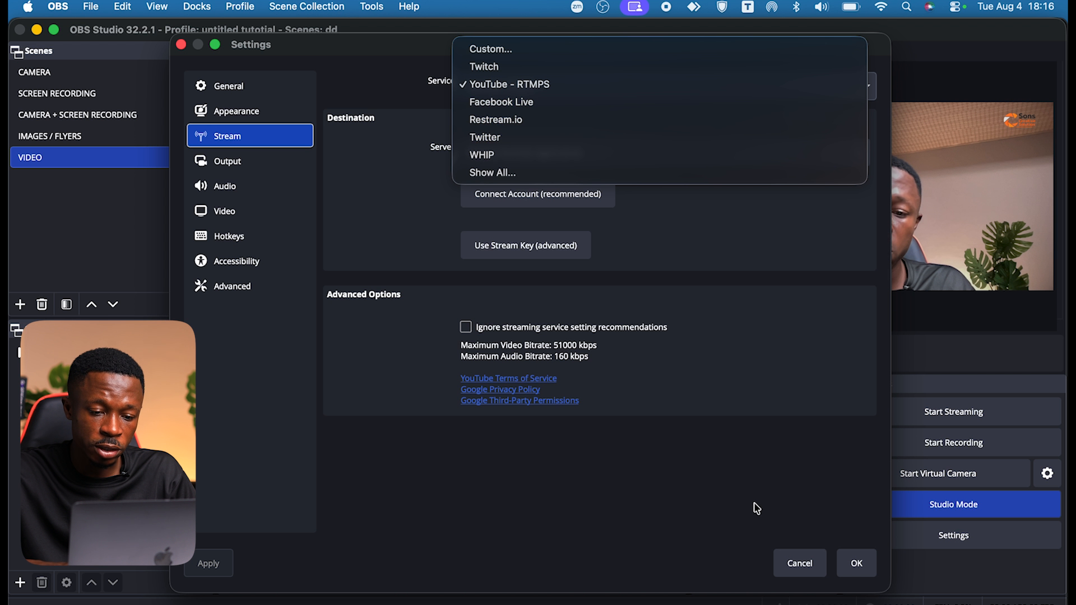
left_click(692, 470)
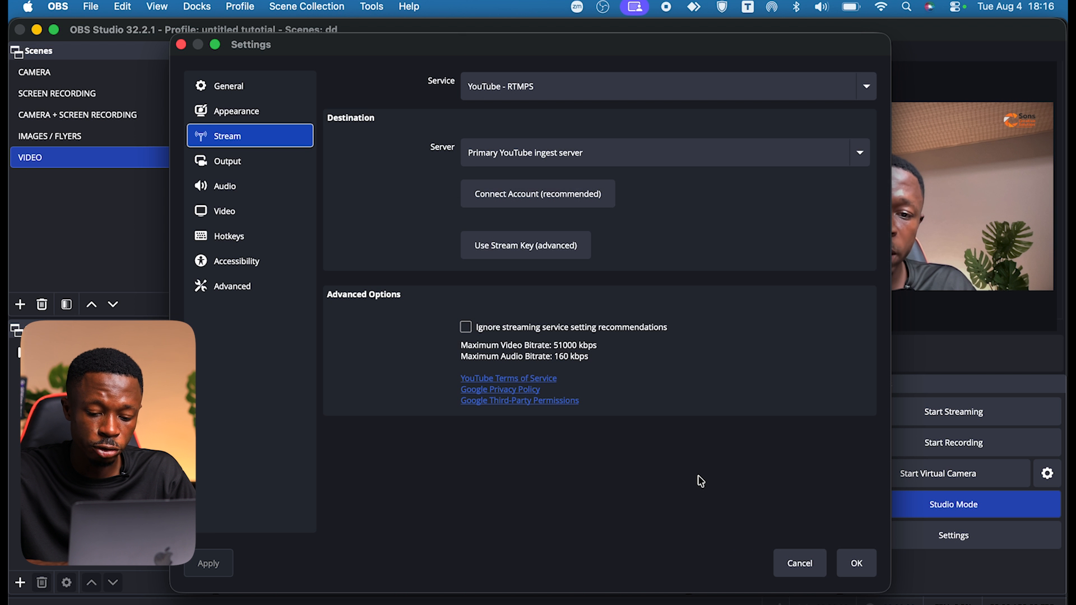
left_click(811, 568)
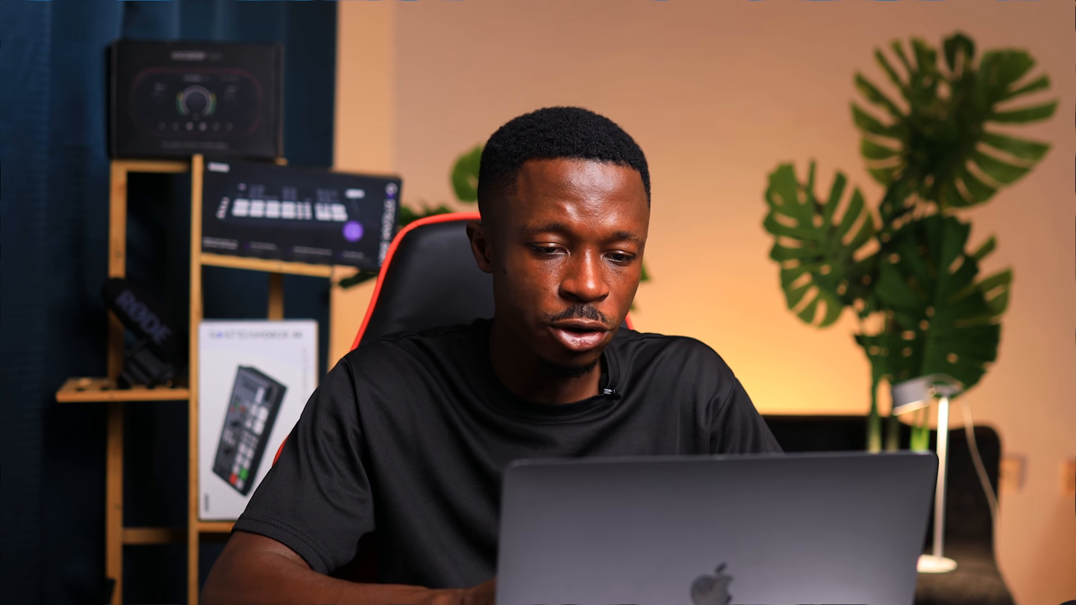